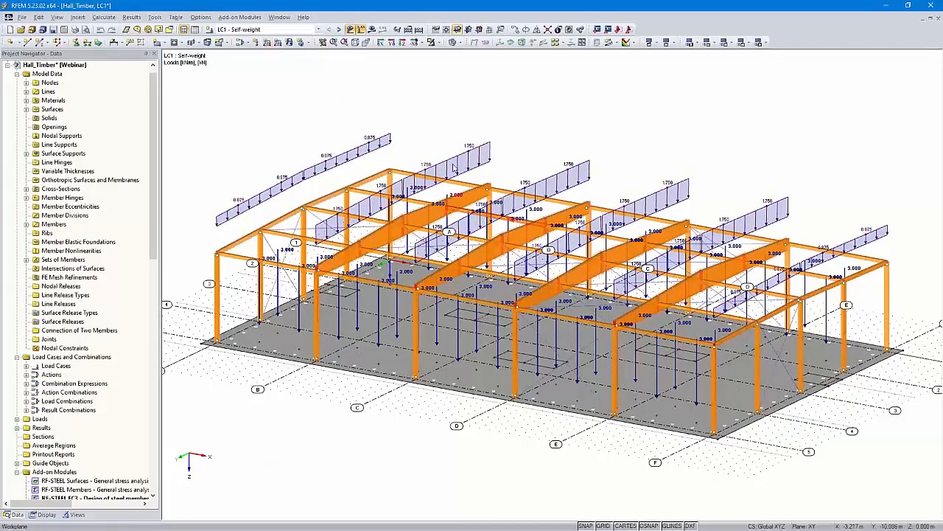
- Go through the load cases from LC1 Self-weight to LC10 Prestress and examine the loads of each on the hall model
middle_click_drag(532, 97, 536, 130, "ctrl")
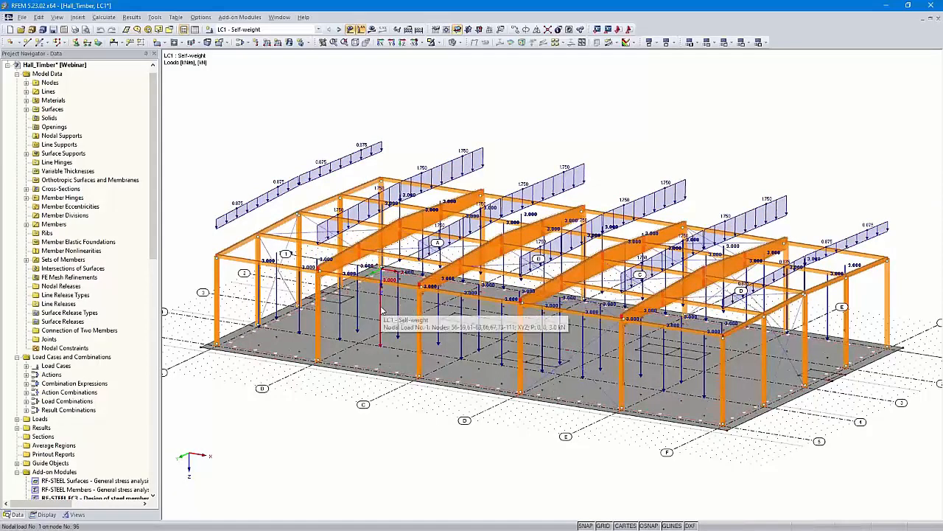
left_click(339, 29)
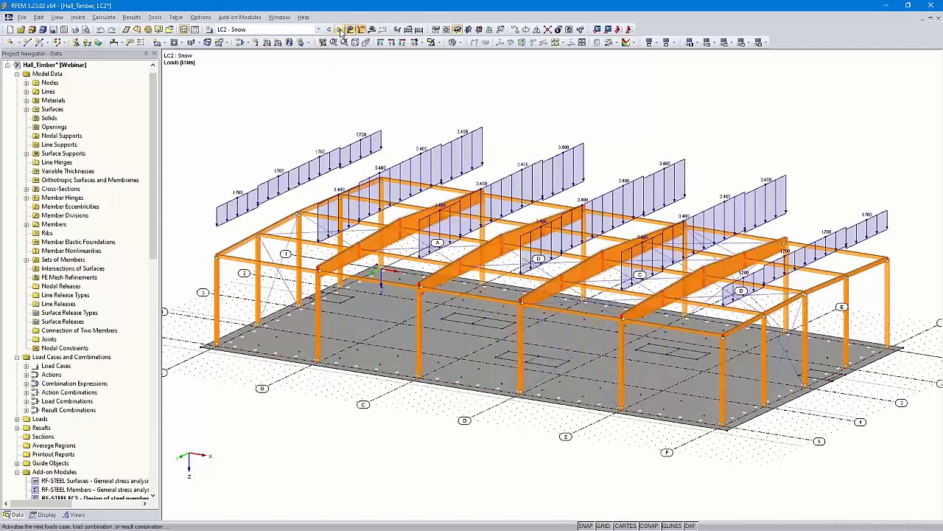
left_click(339, 30)
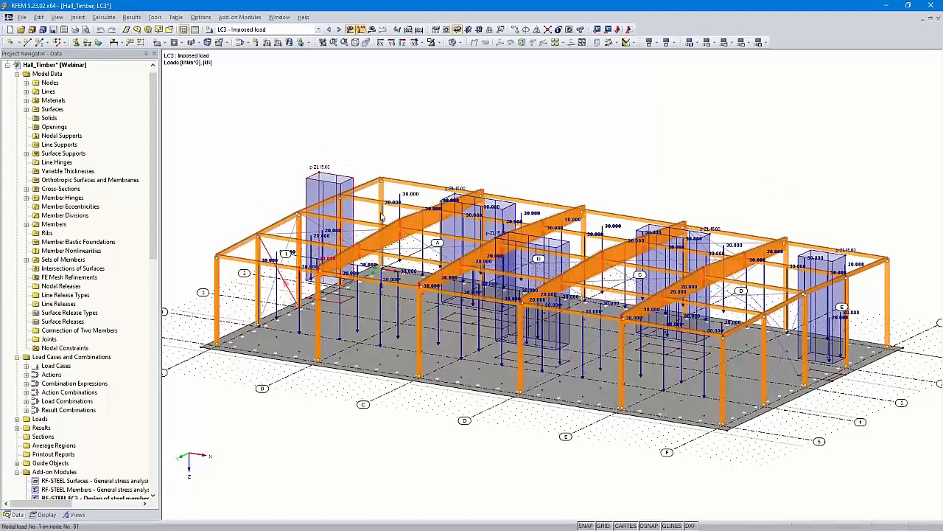
left_click(340, 31)
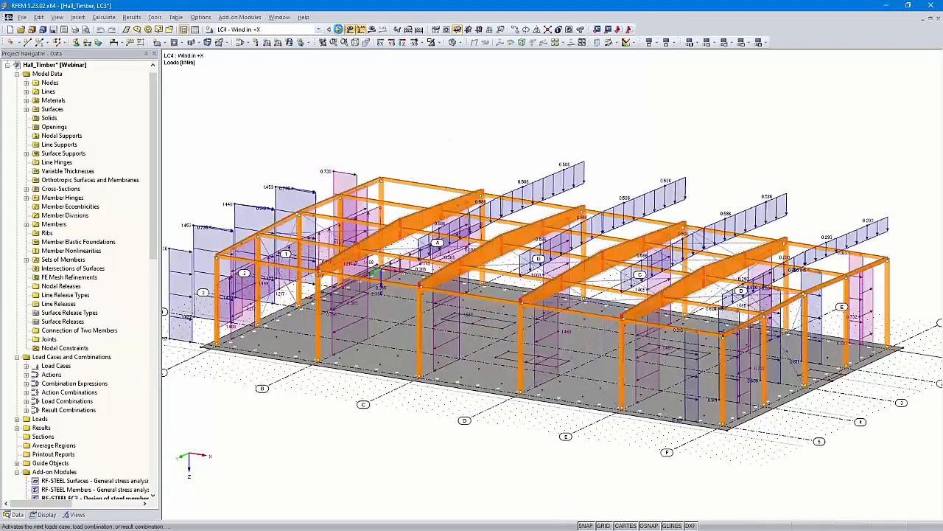
left_click(340, 31)
left_click(340, 31)
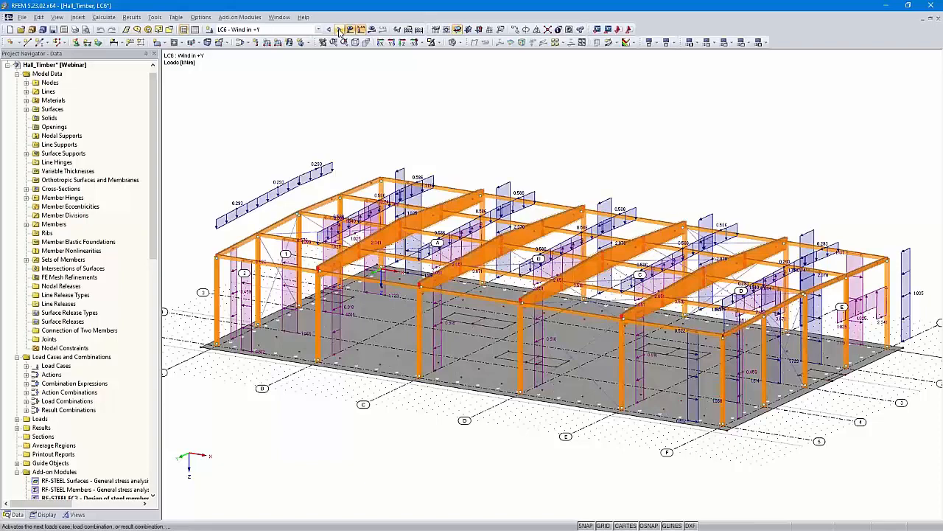
left_click(340, 31)
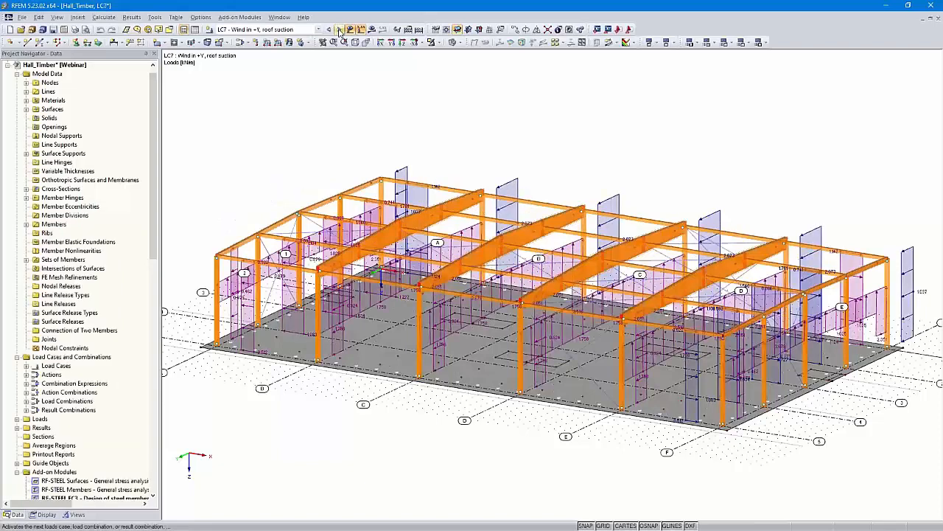
left_click(339, 31)
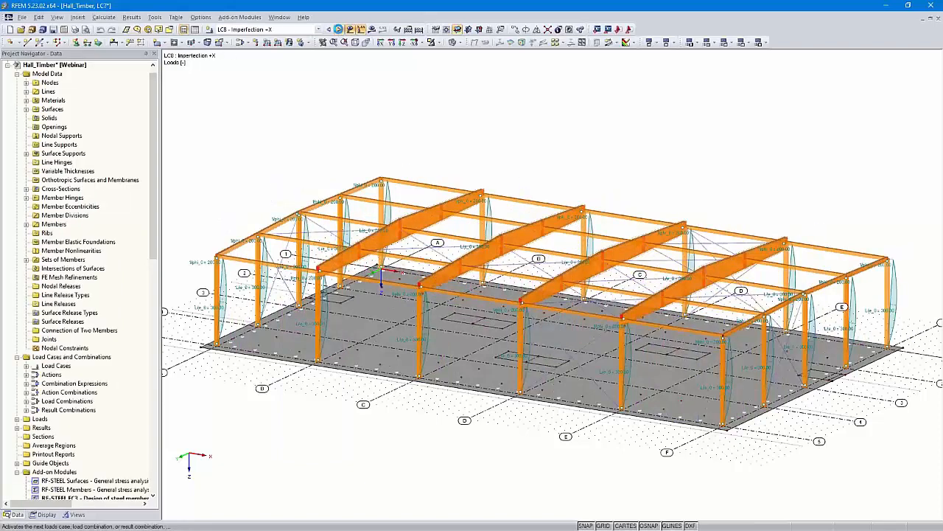
left_click(340, 31)
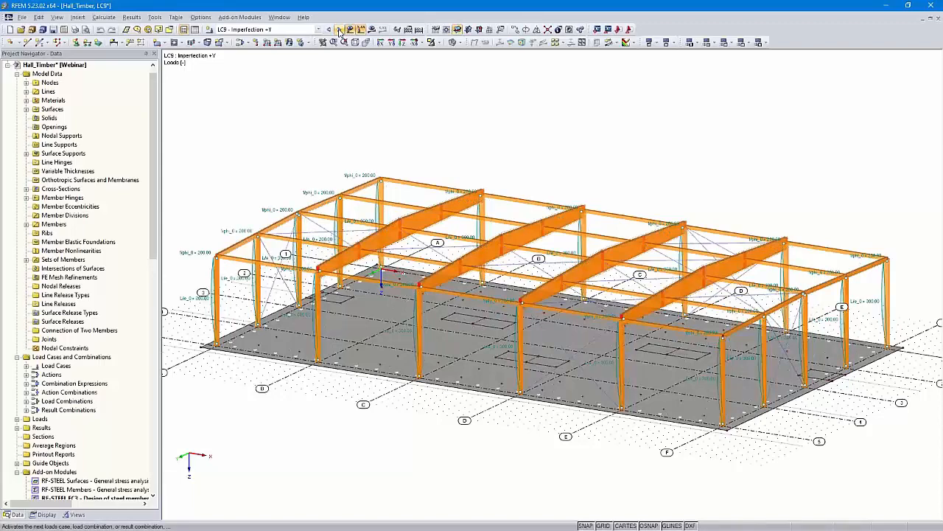
left_click(340, 31)
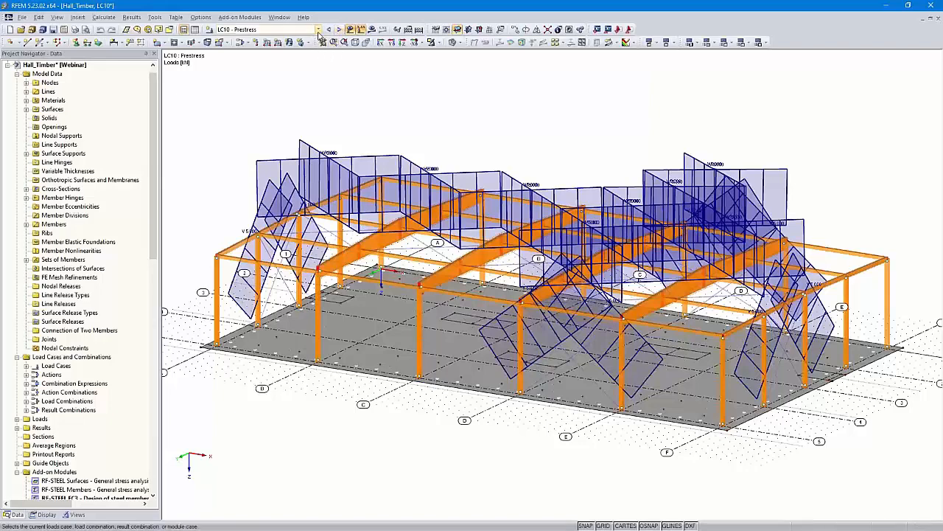
- Look through the available load and result combinations and display the design results of RF-STEEL EC3 CA1
left_click(319, 30)
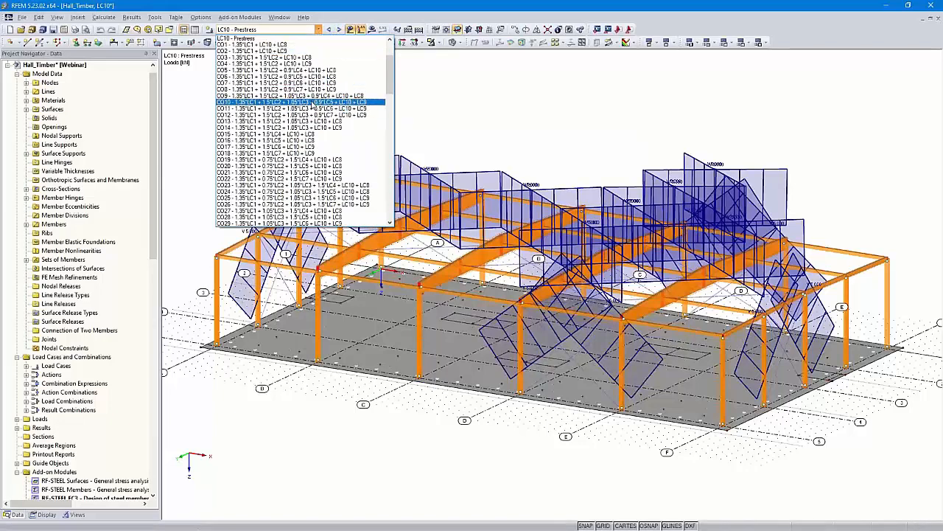
scroll(312, 106, "down", 10)
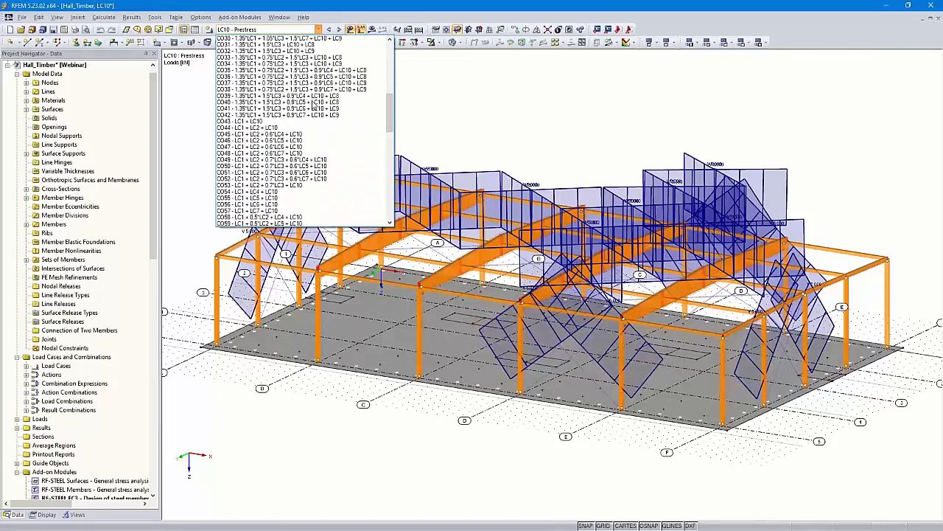
scroll(313, 105, "down", 12)
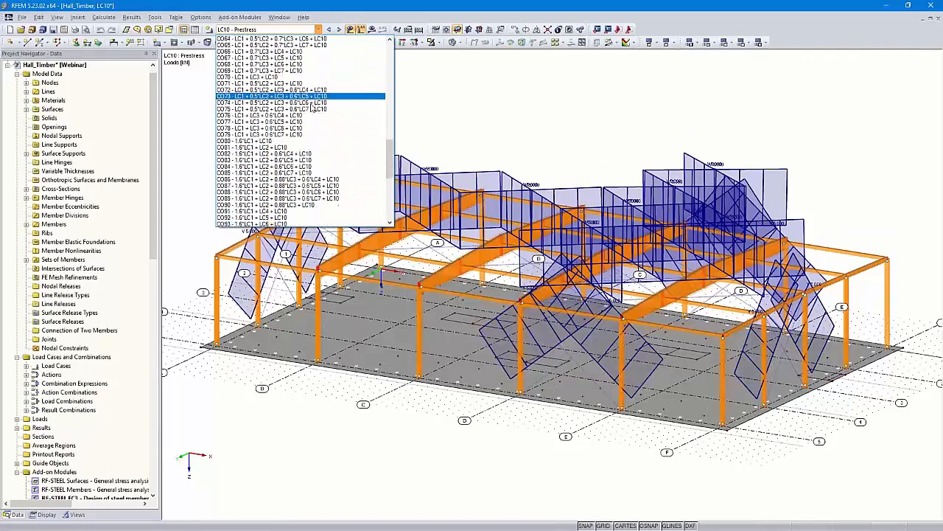
scroll(316, 149, "down", 9)
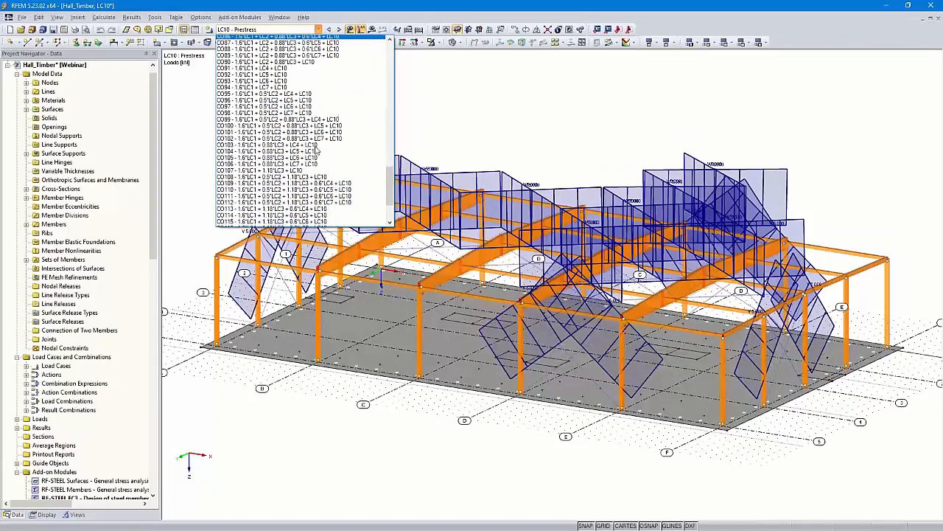
scroll(316, 150, "down", 2)
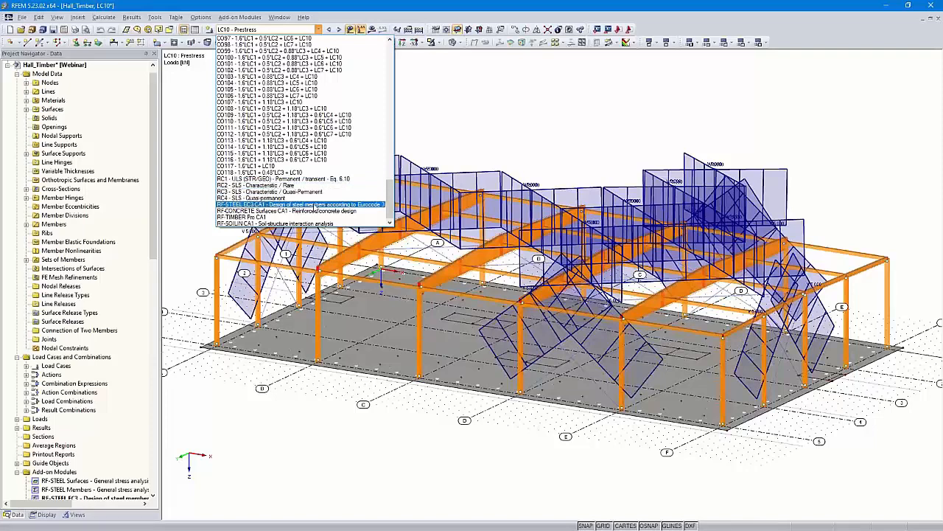
left_click(315, 207)
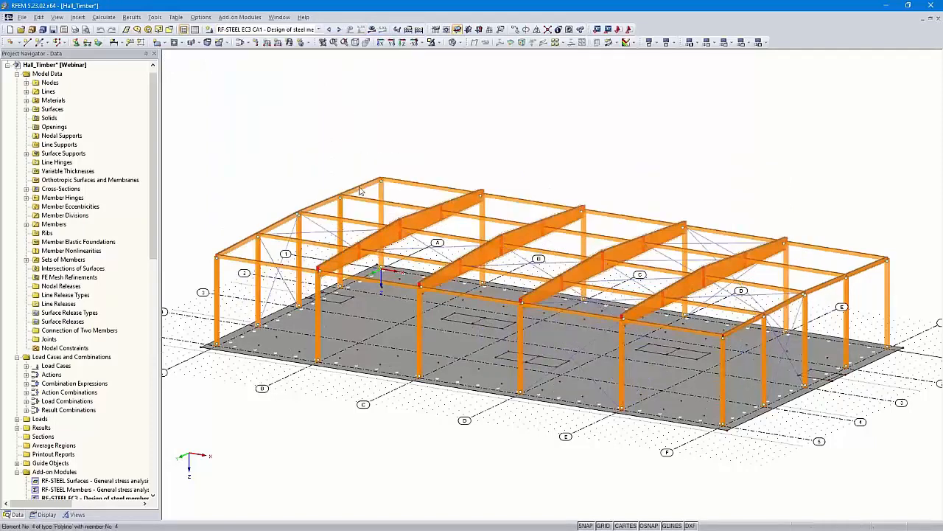
left_click(371, 30)
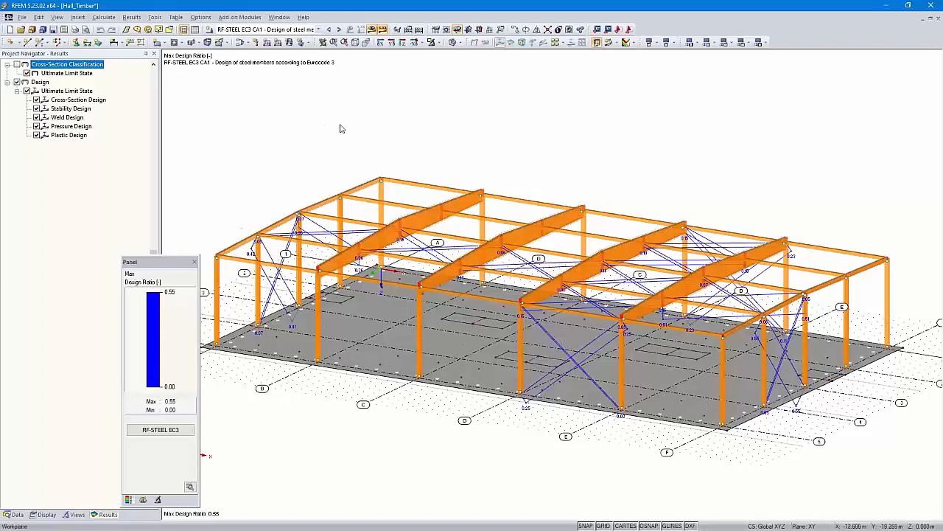
- Display the RF-CONCRETE Surfaces CA1 results, followed by RF-TIMBER Pro CA1, and examine the design ratios on the roof beams up close
left_click(339, 29)
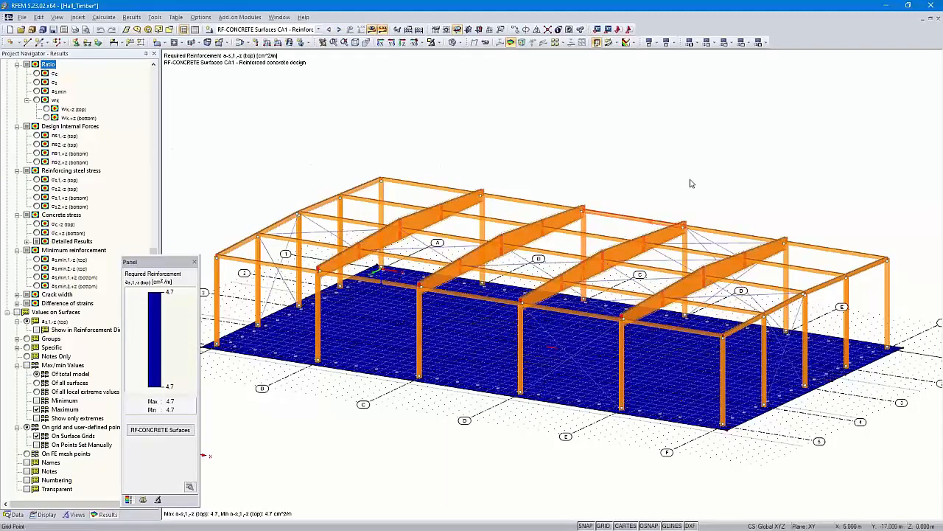
left_click(339, 29)
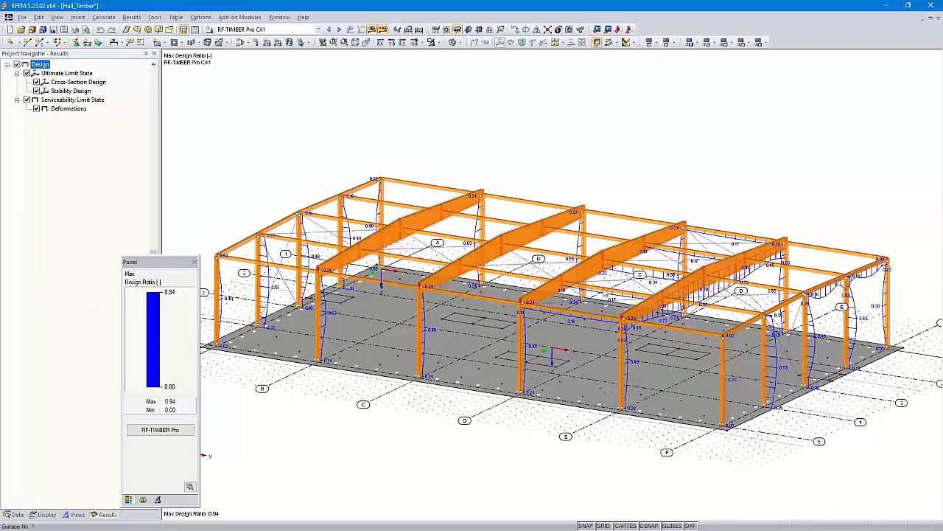
middle_click_drag(790, 303, 725, 275, "ctrl")
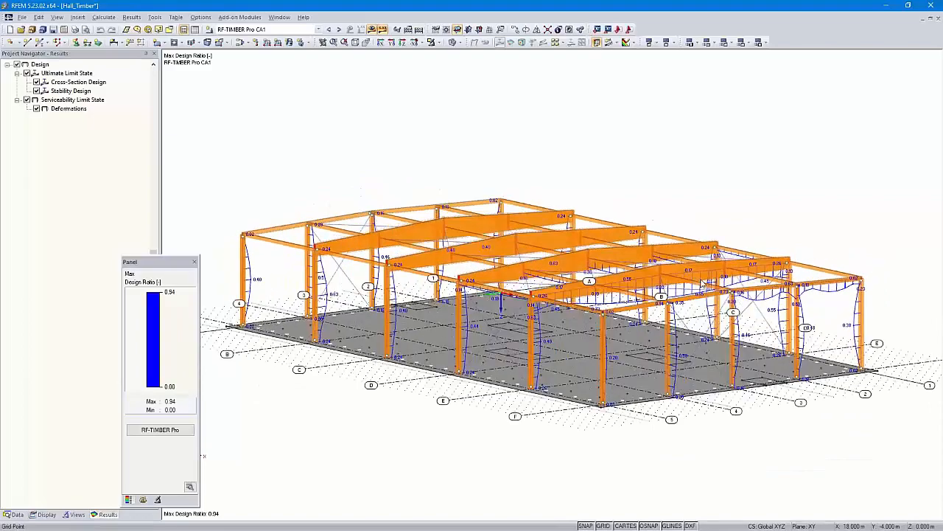
scroll(663, 288, "up", 5)
middle_click_drag(660, 288, 656, 395, "ctrl")
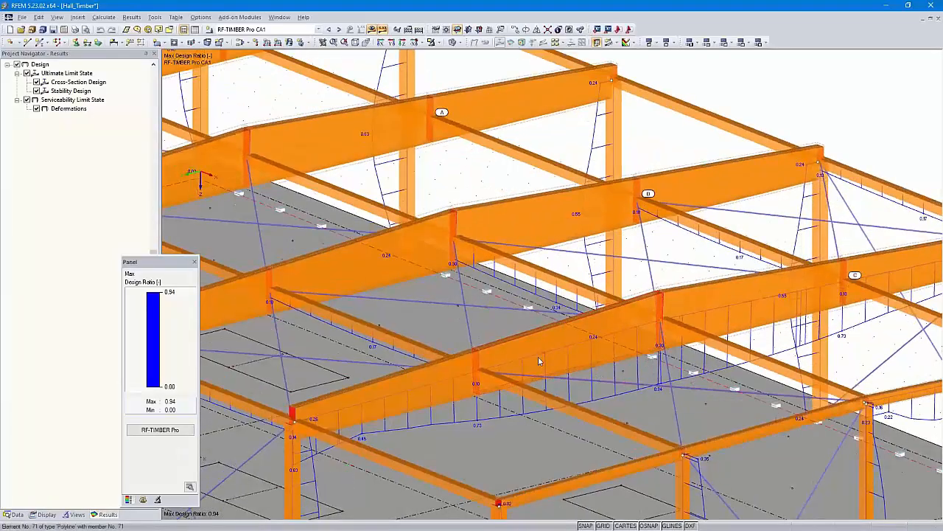
scroll(543, 344, "down", 3)
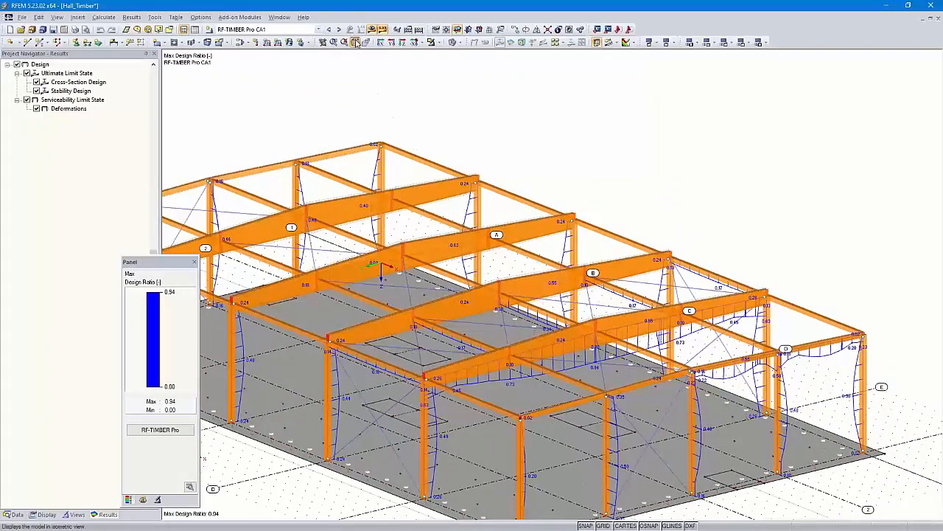
- Show the model in isometric view with the RF-SOILIN CA1 foundation coefficients, and return to the RF-TIMBER Pro CA1 results
left_click(354, 43)
left_click(339, 29)
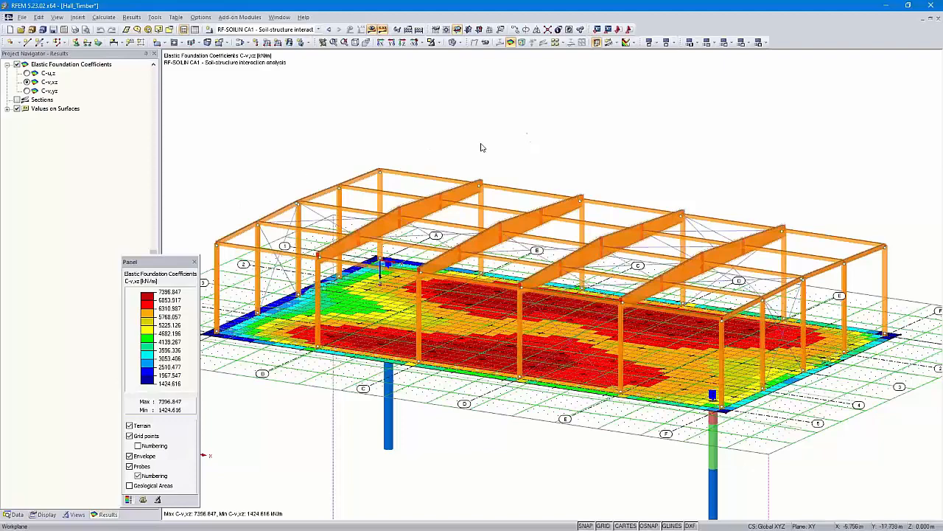
left_click(329, 29)
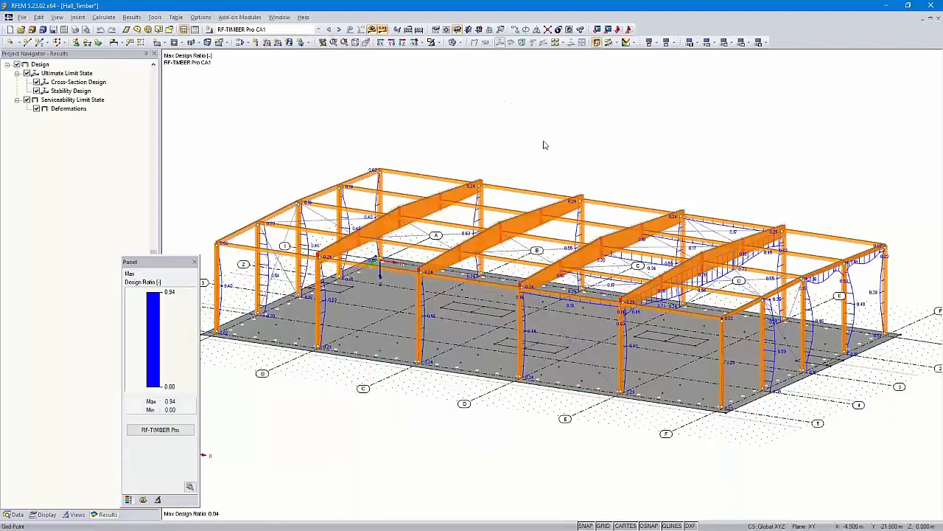
middle_click_drag(562, 151, 580, 157)
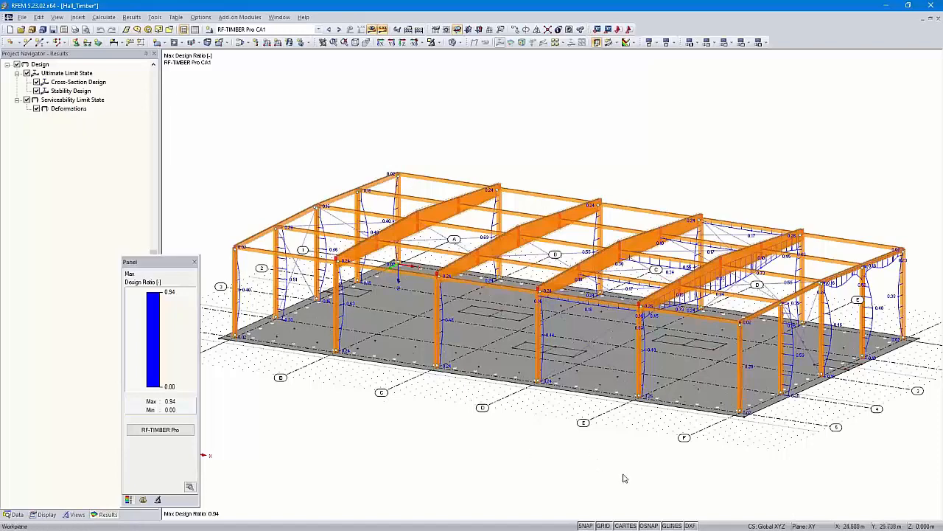
- In plan view, turn off dynamic grid sizing for the work plane and reduce the number of grid points in directions 1 and 2
left_click(403, 42)
scroll(521, 222, "down", 2)
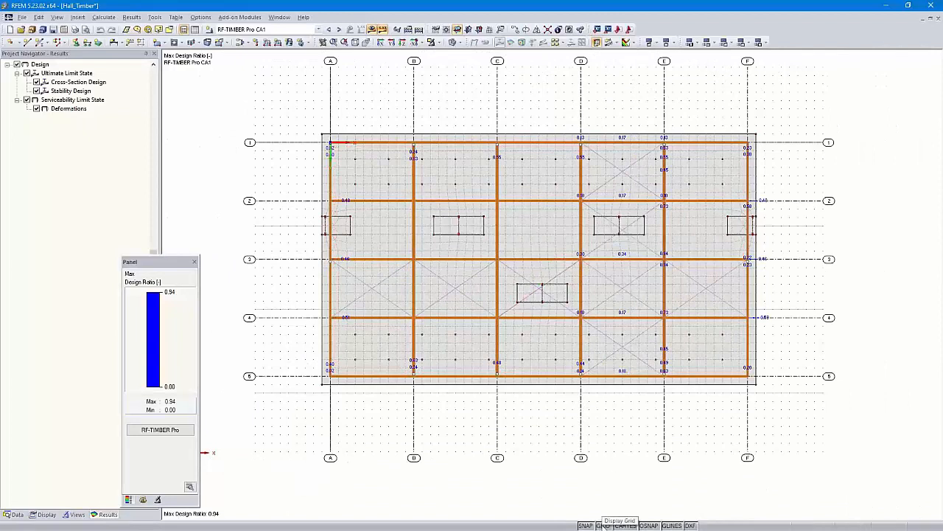
right_click(604, 526)
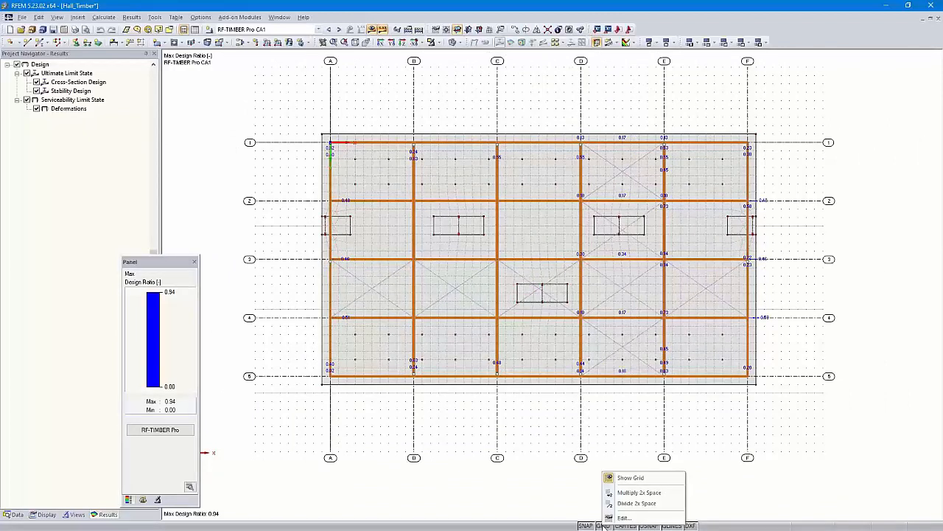
left_click(624, 518)
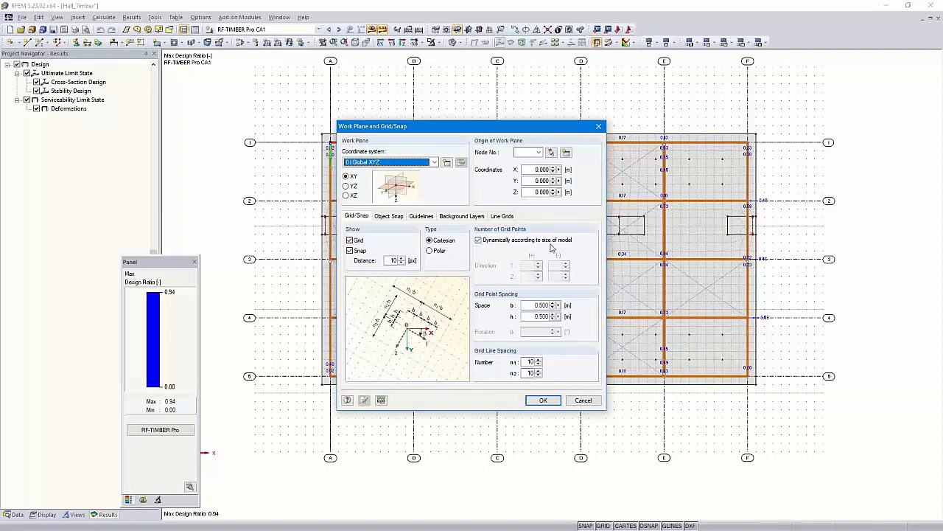
left_click(478, 241)
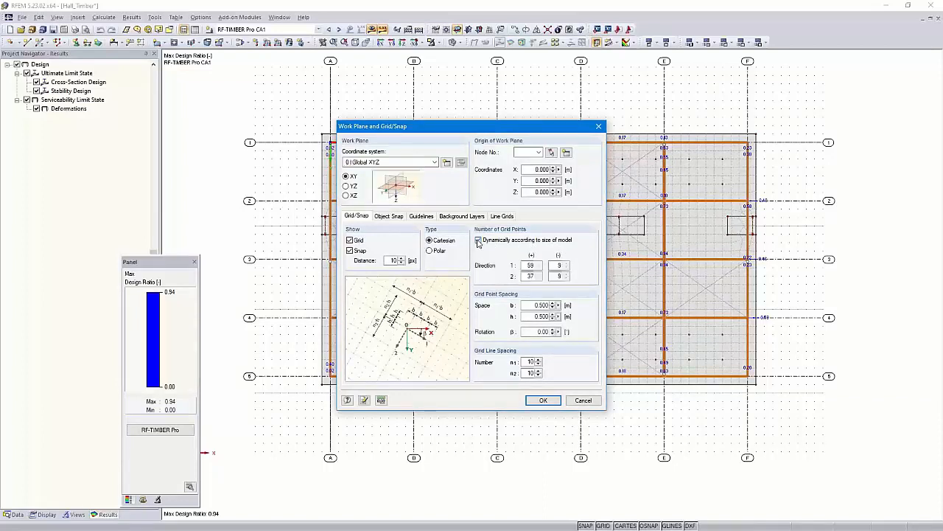
double_click(527, 265)
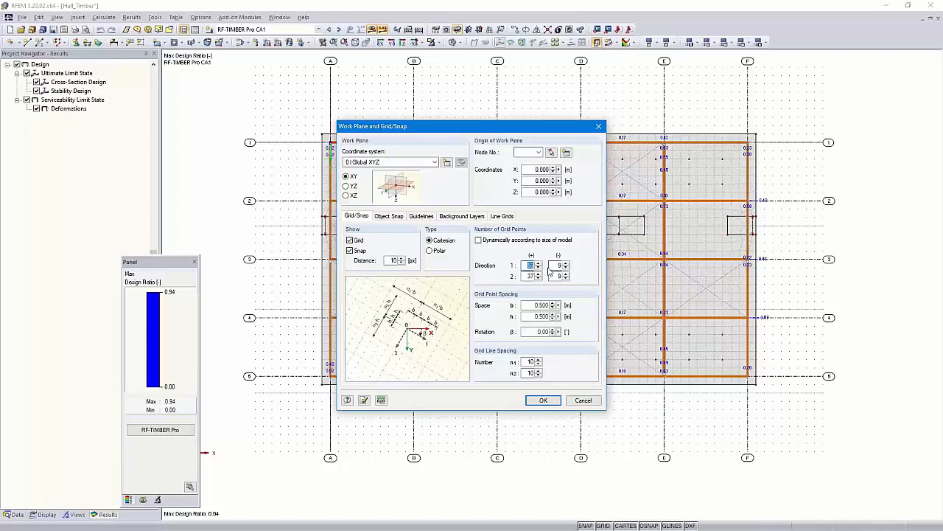
type("44")
double_click(528, 275)
left_click(542, 401)
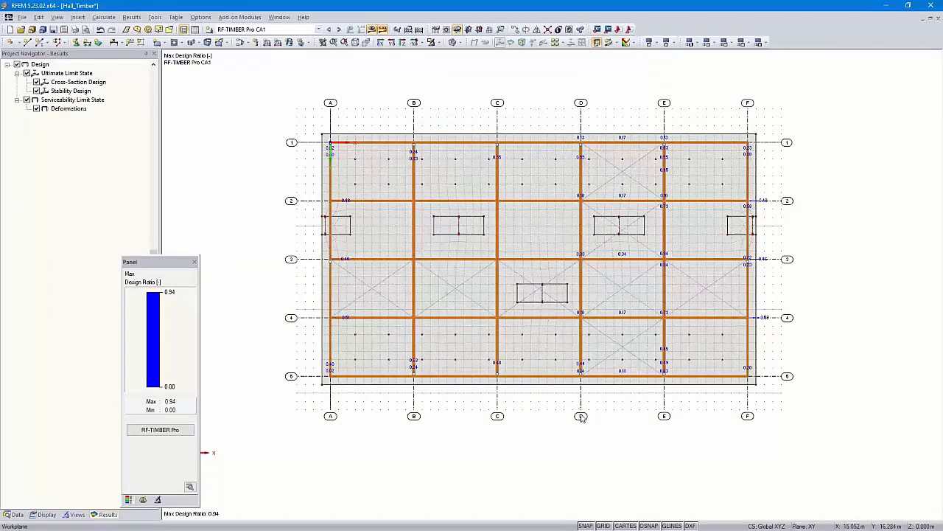
- Hide the guidelines among the guide objects in the model display settings
scroll(582, 382, "up", 2)
middle_click_drag(586, 381, 600, 431)
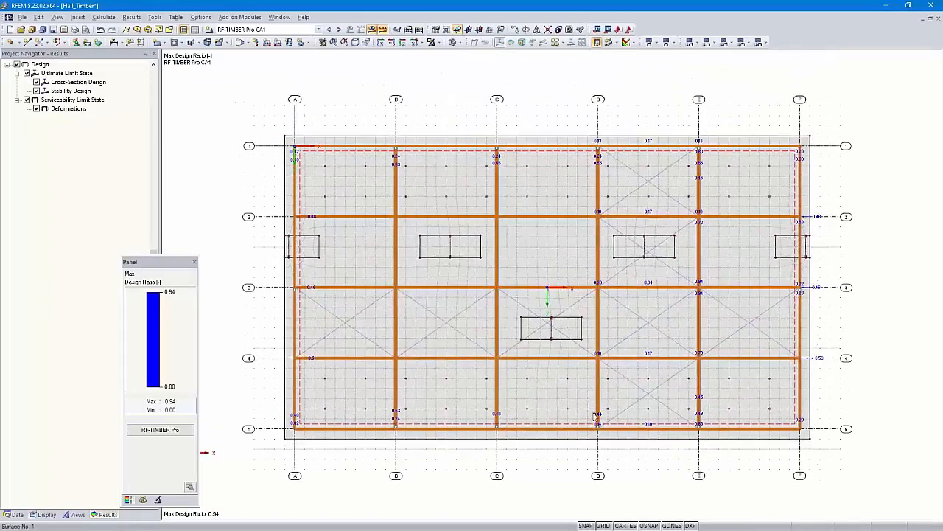
scroll(600, 430, "down", 1)
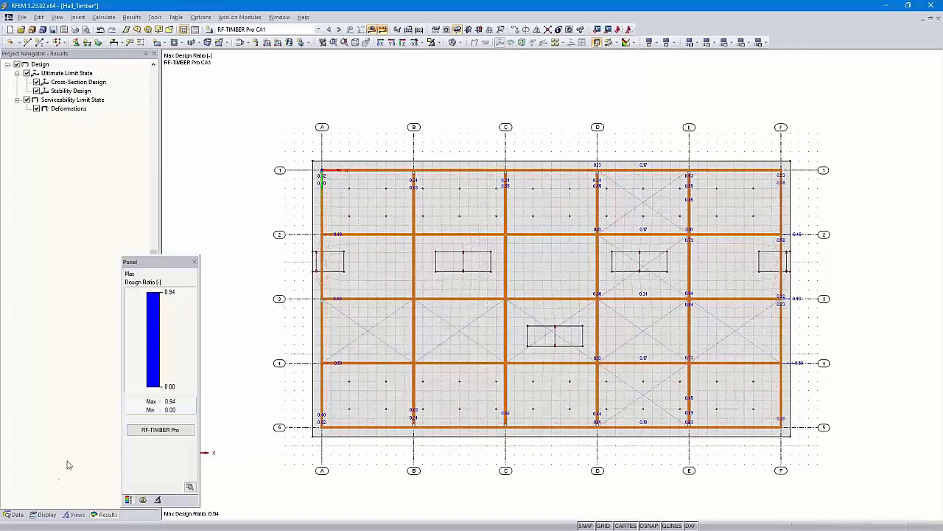
left_click(44, 514)
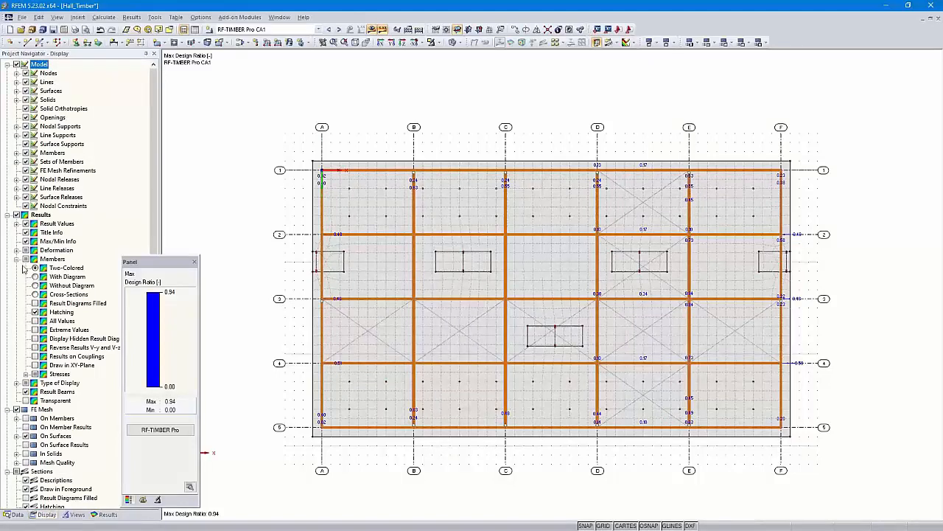
scroll(28, 224, "down", 12)
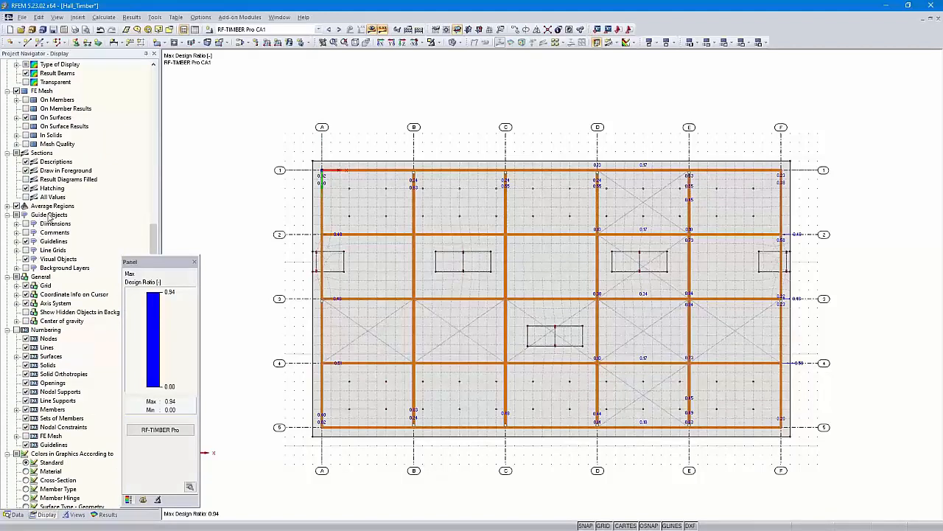
left_click(26, 242)
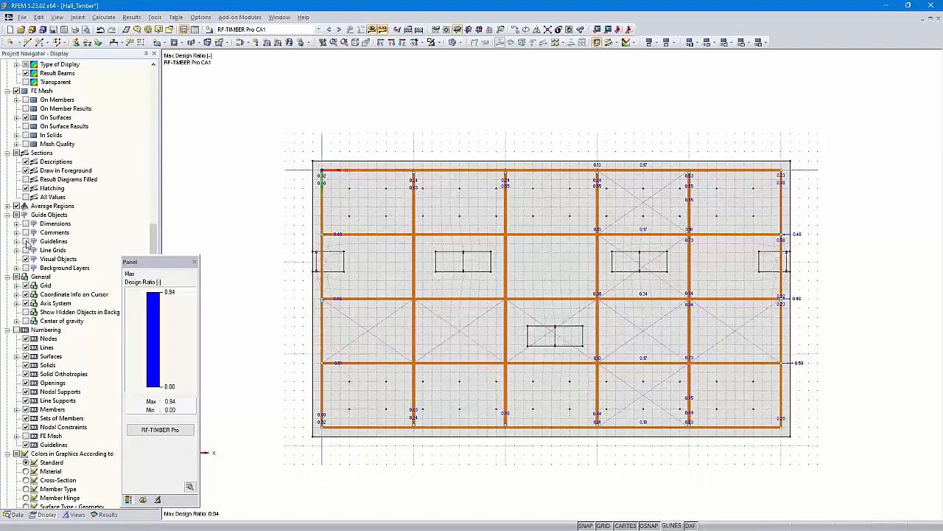
- Show the guidelines of the guide objects again and switch to the isometric view
left_click(26, 242)
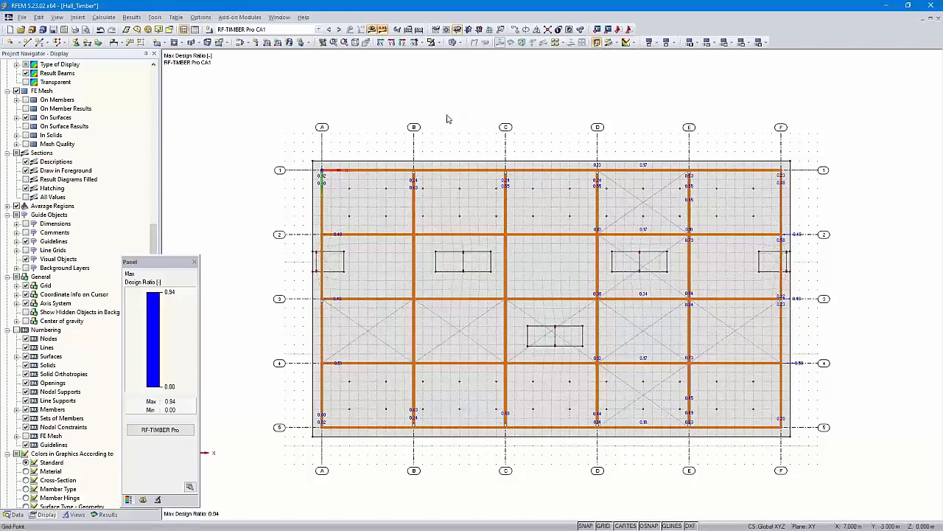
left_click(356, 44)
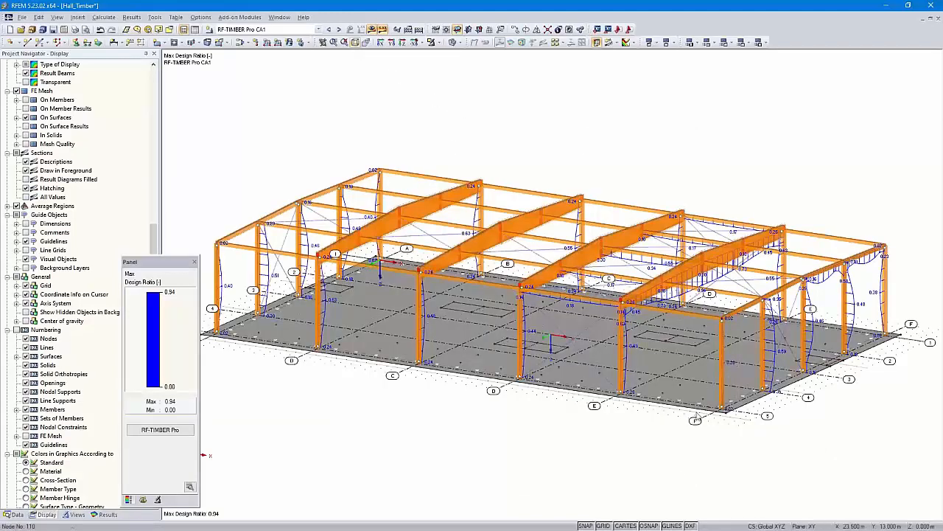
- Select the frame structure above the floor slab in a side view, restrict visibility to those objects, and return to the isometric view
middle_click_drag(690, 464, 818, 410)
left_click_drag(902, 188, 232, 305)
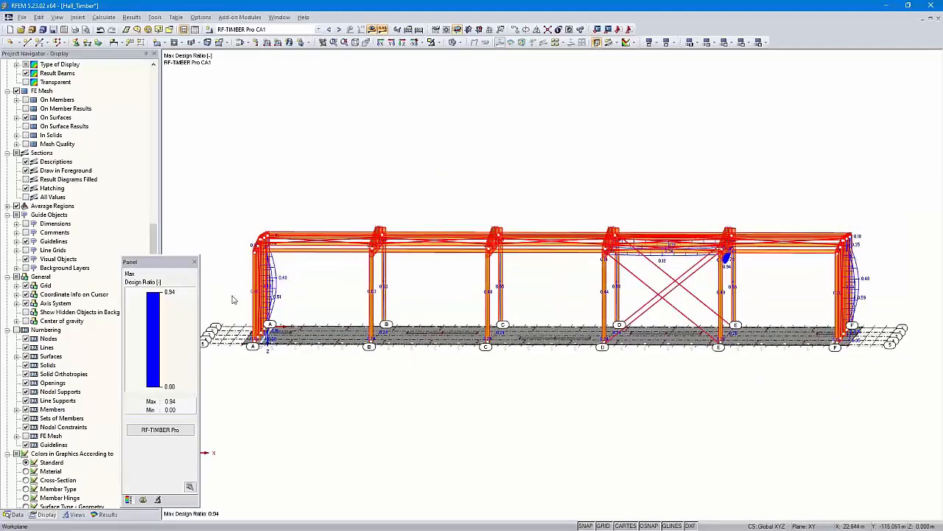
right_click(327, 253)
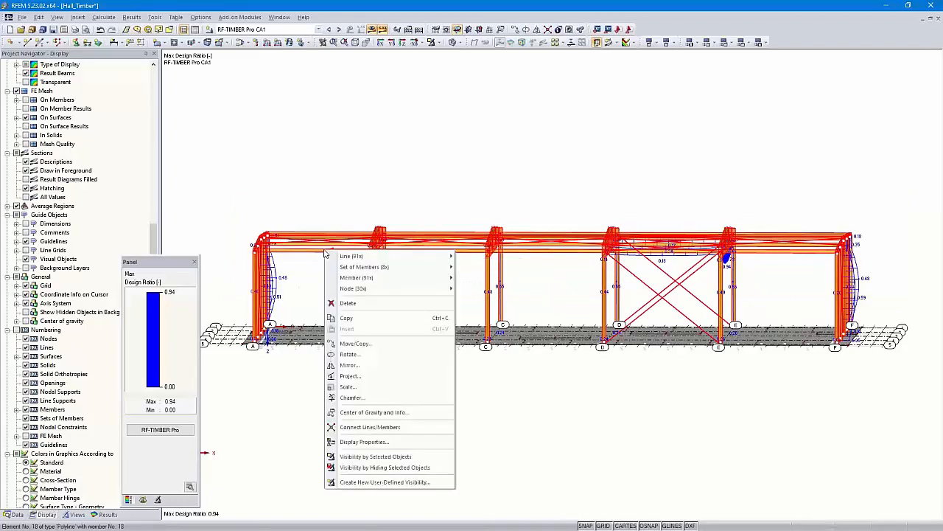
left_click(392, 460)
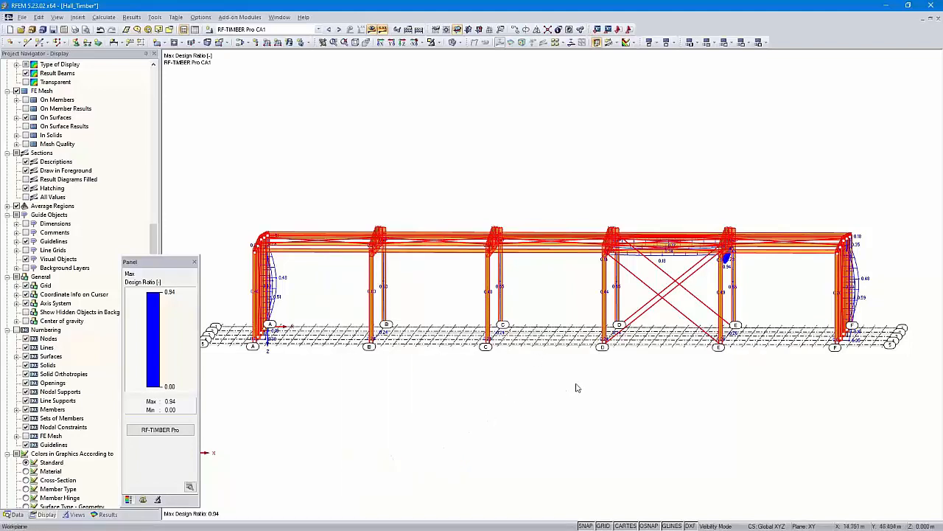
middle_click_drag(619, 379, 563, 408, "ctrl")
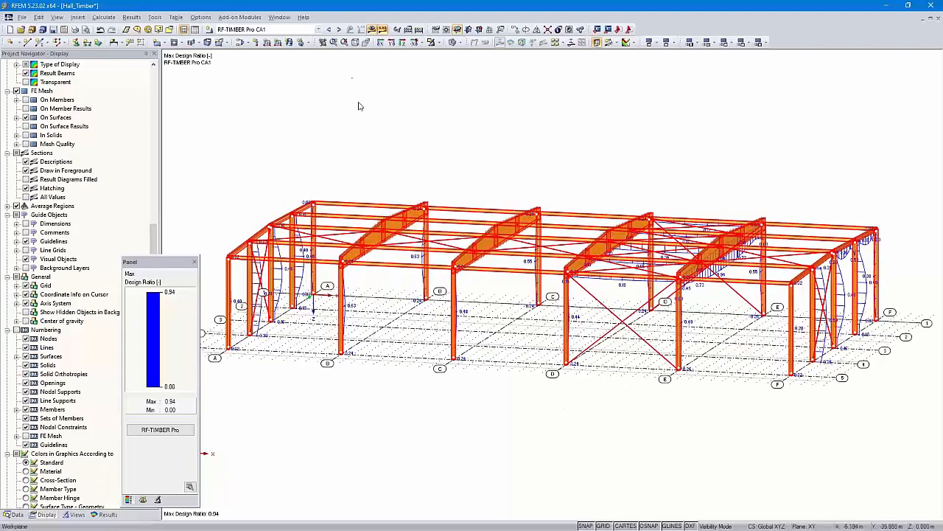
left_click(356, 43)
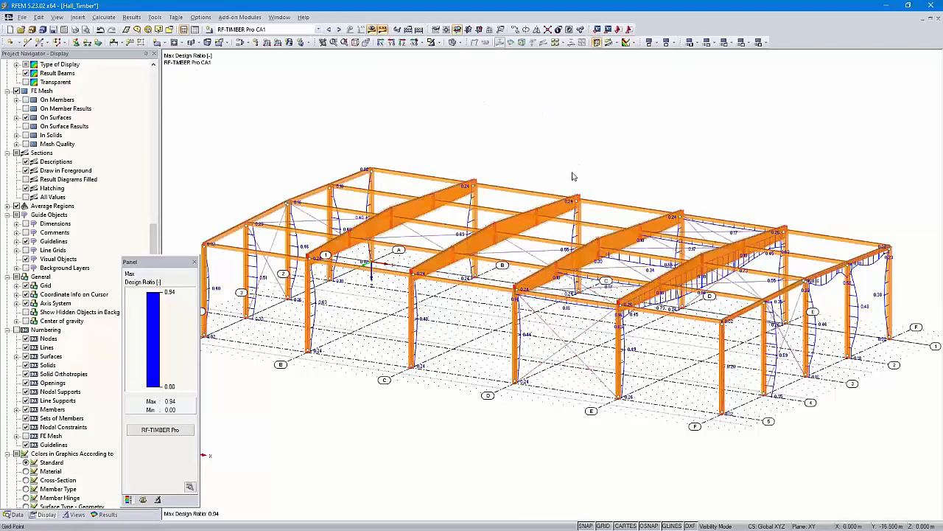
middle_click_drag(586, 163, 608, 165)
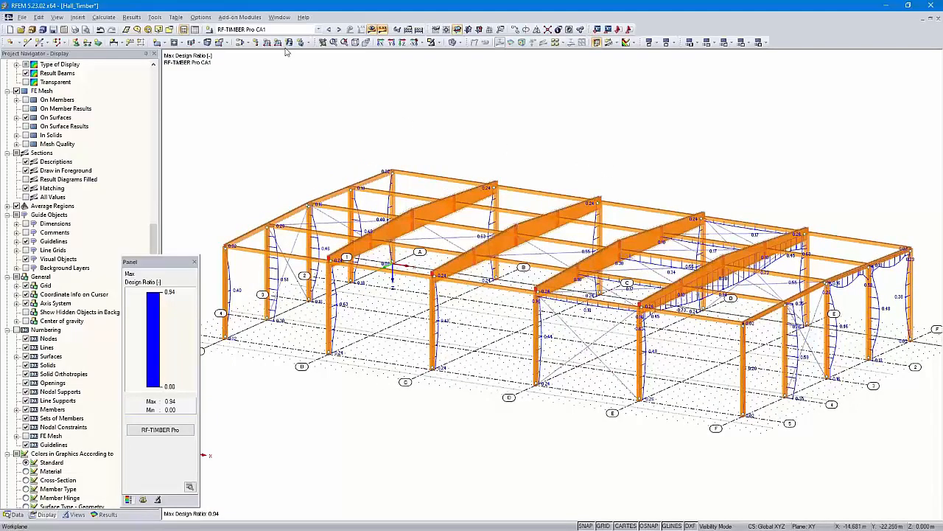
- Send the current RF-TIMBER Pro CA1 graphic to a new printout report using the template "1 - Input data and reduced results"
left_click(74, 29)
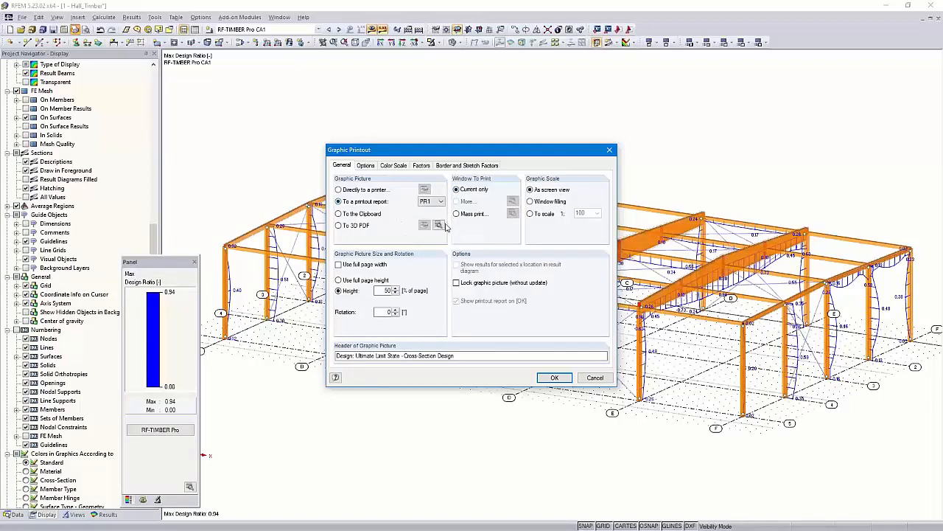
double_click(386, 290)
left_click(552, 377)
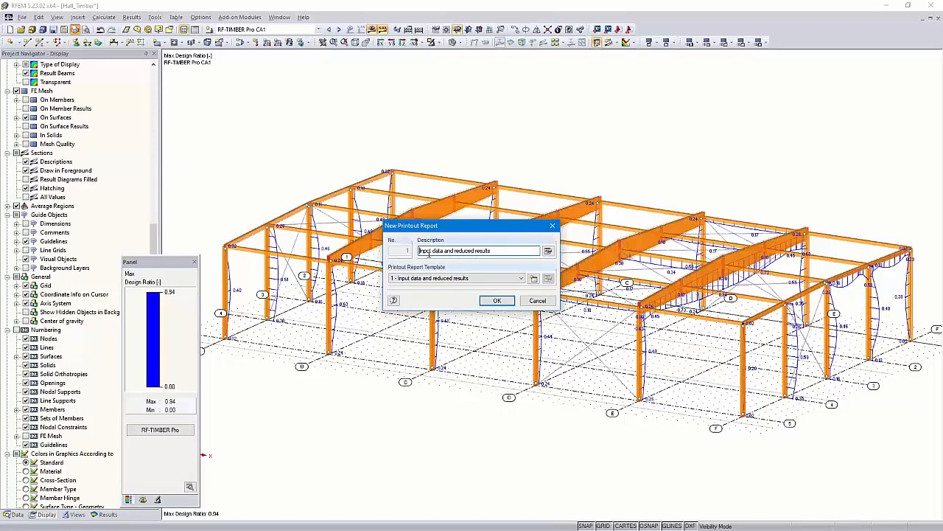
left_click(520, 279)
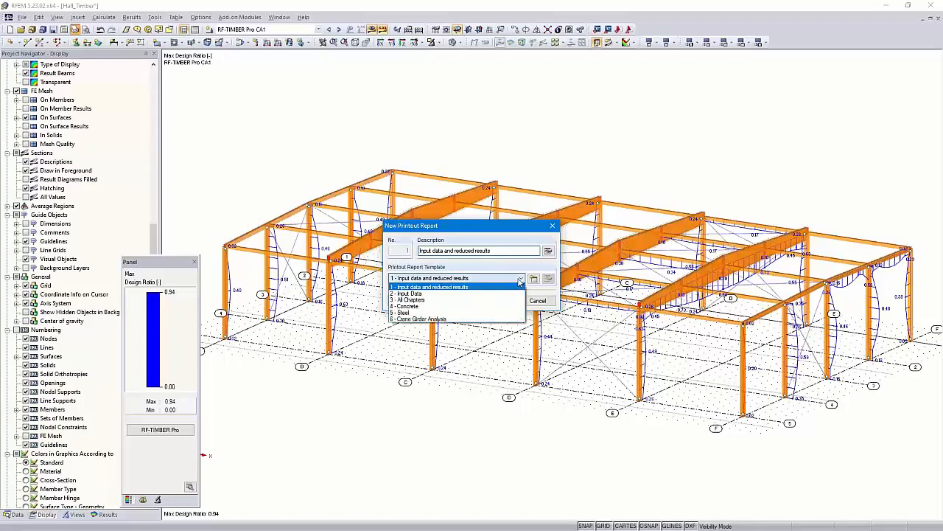
left_click(487, 278)
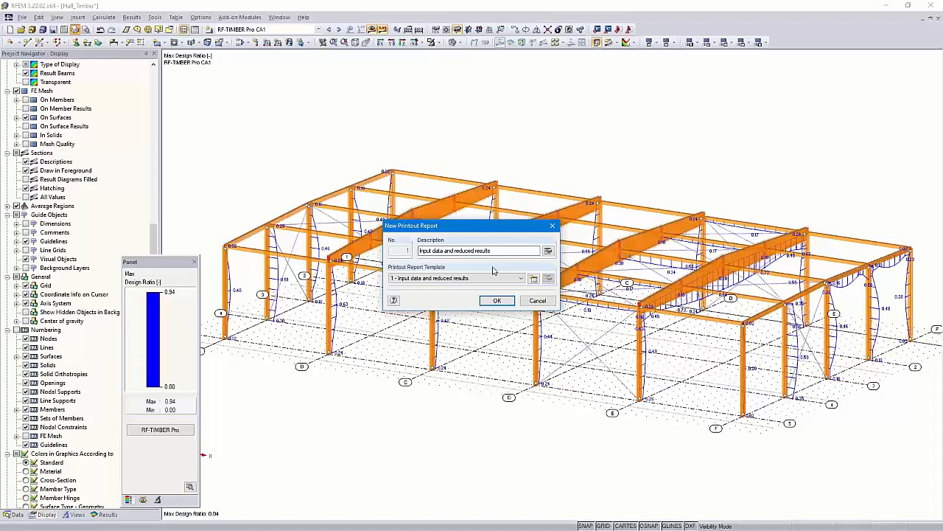
- In the report's content selection, exclude the RFEM data, the model base data and the RF-STEEL EC3 module data
left_click(549, 252)
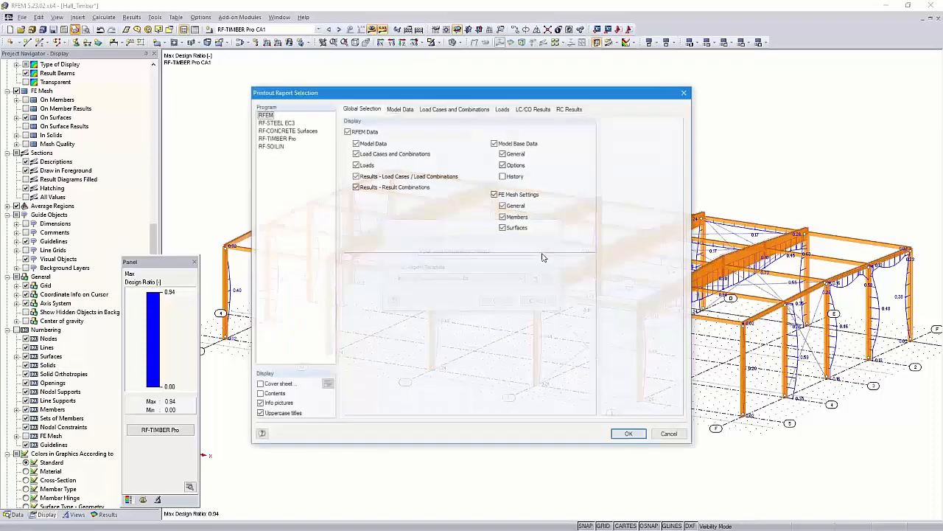
left_click(348, 132)
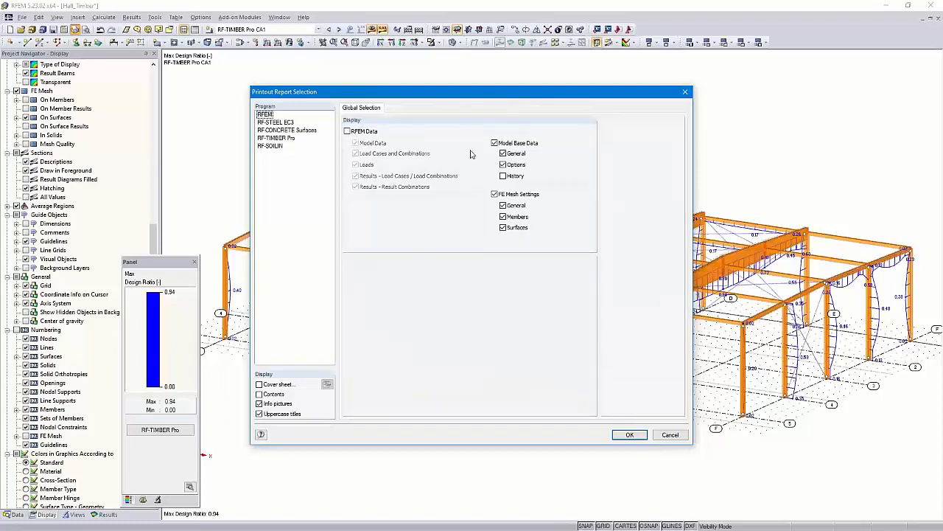
left_click(495, 143)
left_click(285, 123)
left_click(348, 132)
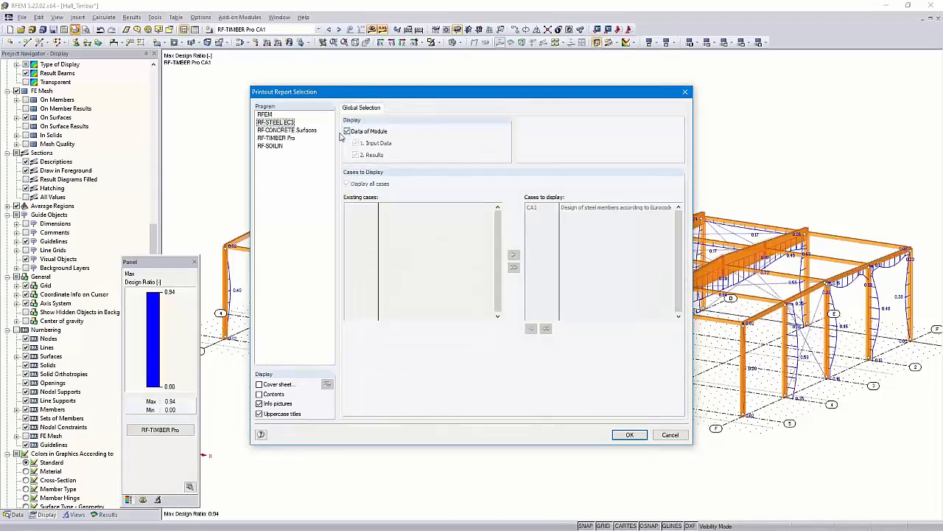
- Keep the RF-CONCRETE Surfaces and RF-TIMBER Pro data, exclude the RF-SOILIN module data, and create the printout report
left_click(290, 130)
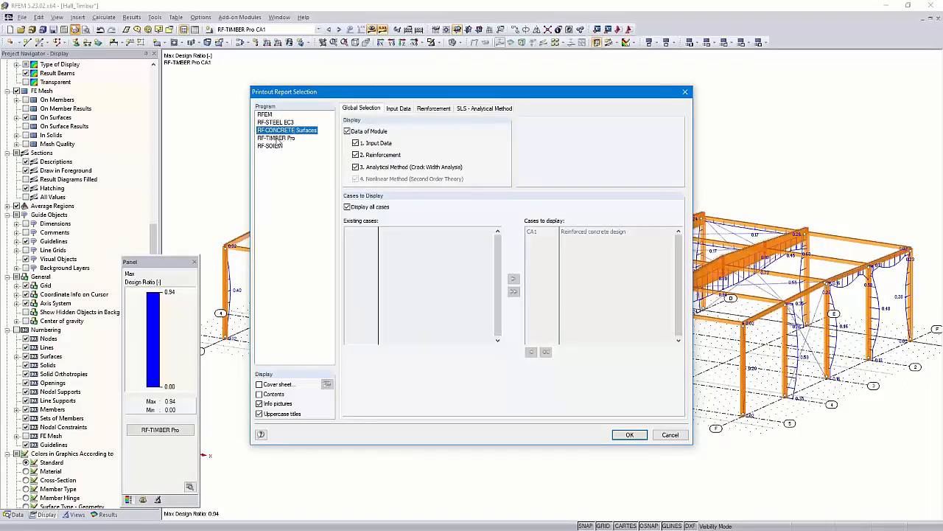
left_click(277, 139)
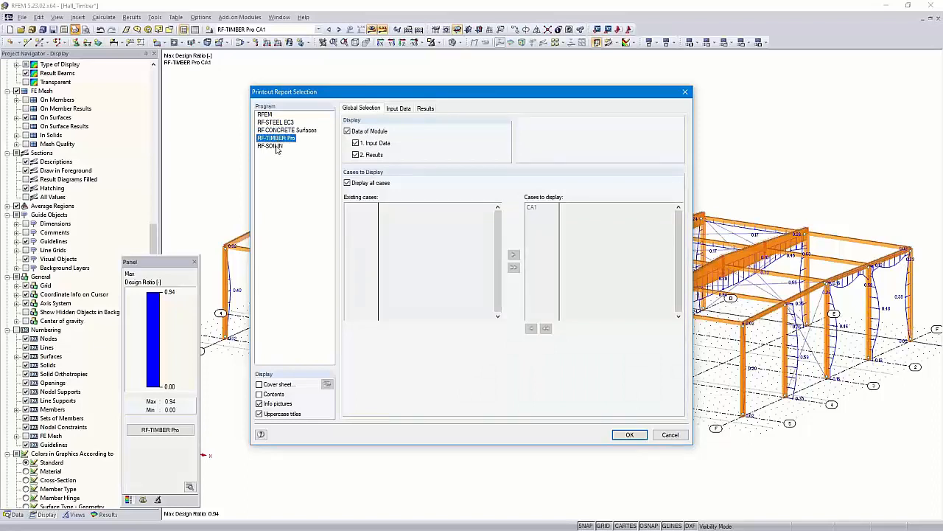
left_click(273, 146)
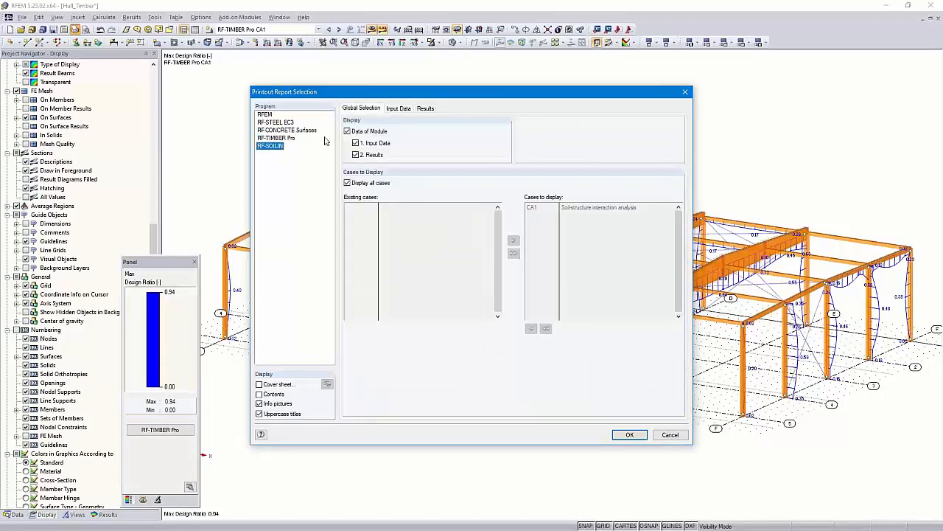
left_click(347, 131)
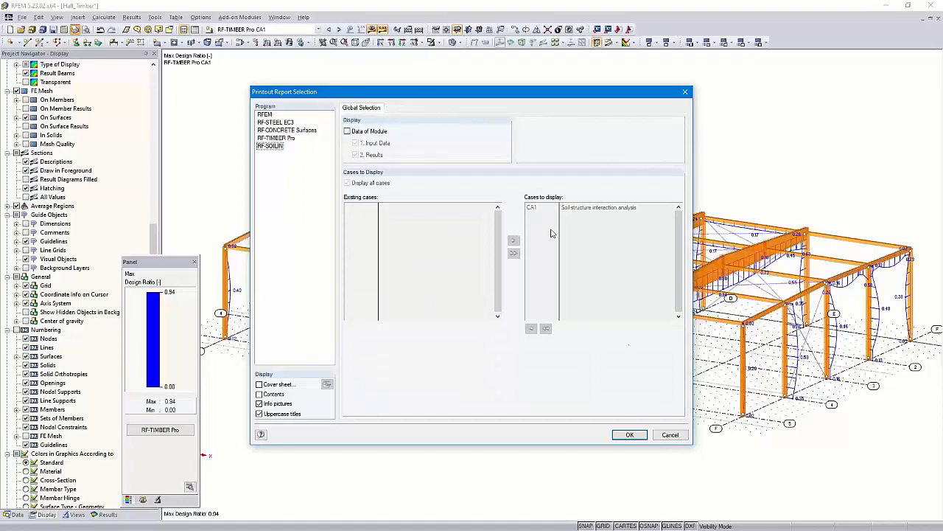
left_click(631, 435)
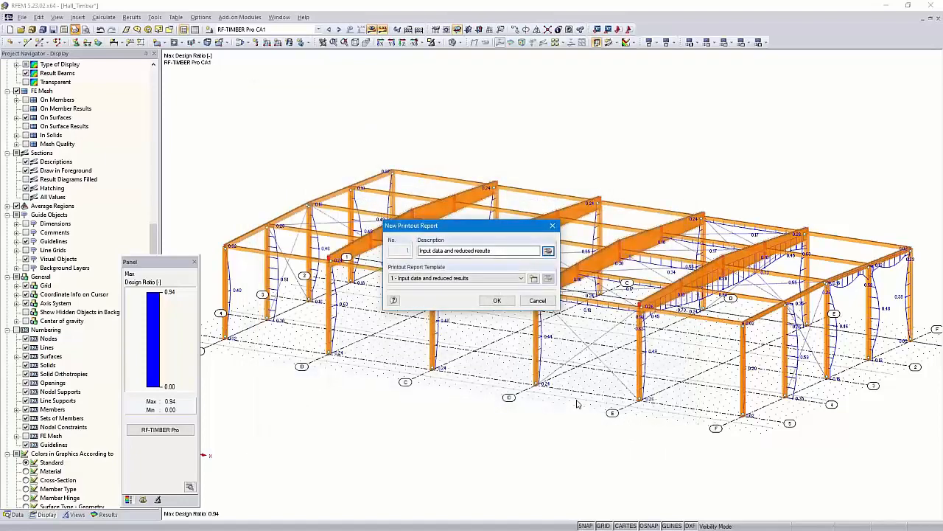
left_click(492, 301)
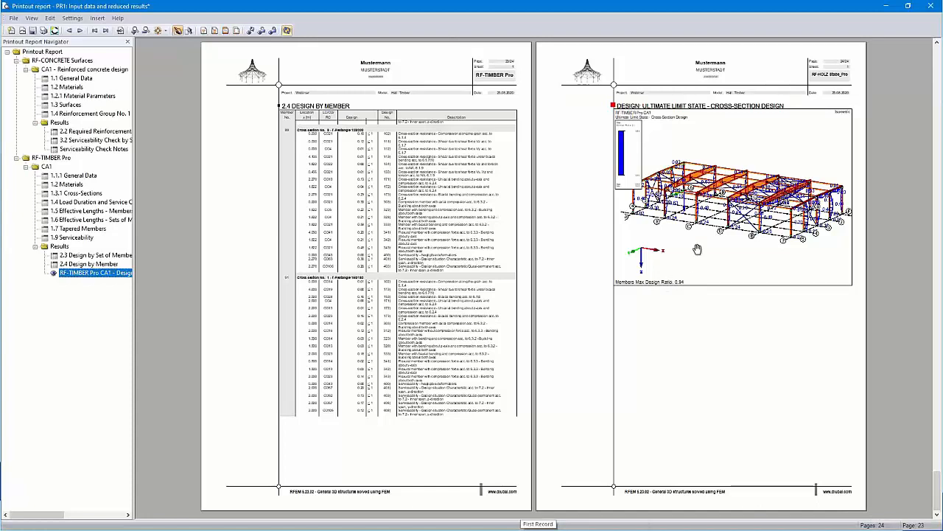
- Set the cross-section design graphic in the report to full page height and rotate it by 90°
scroll(717, 234, "up", 1, "ctrl")
scroll(717, 234, "up", 1, "ctrl")
scroll(529, 241, "up", 3)
scroll(529, 241, "down", 1)
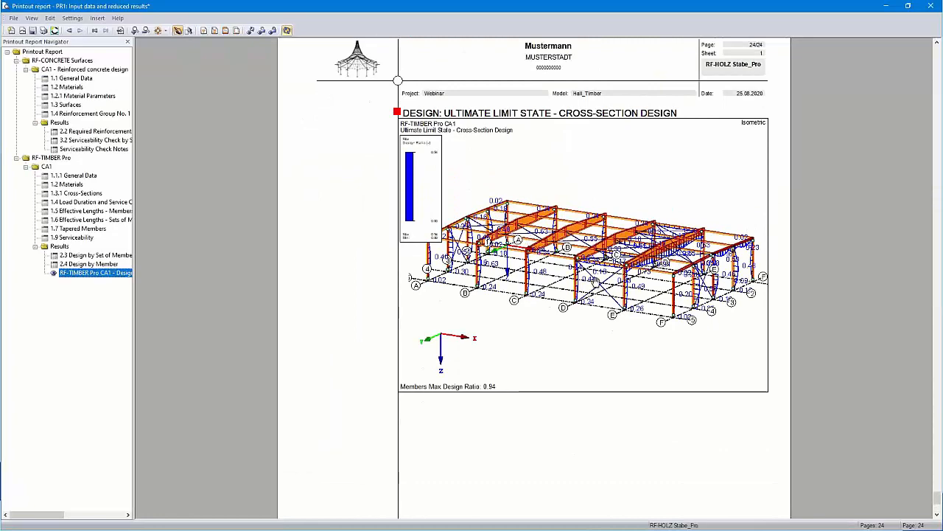
scroll(537, 266, "up", 1, "ctrl")
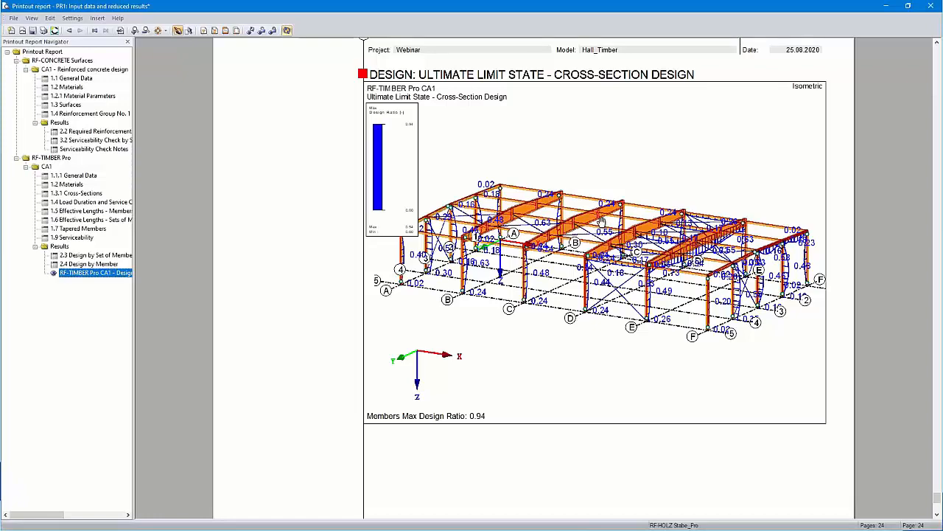
right_click(602, 222)
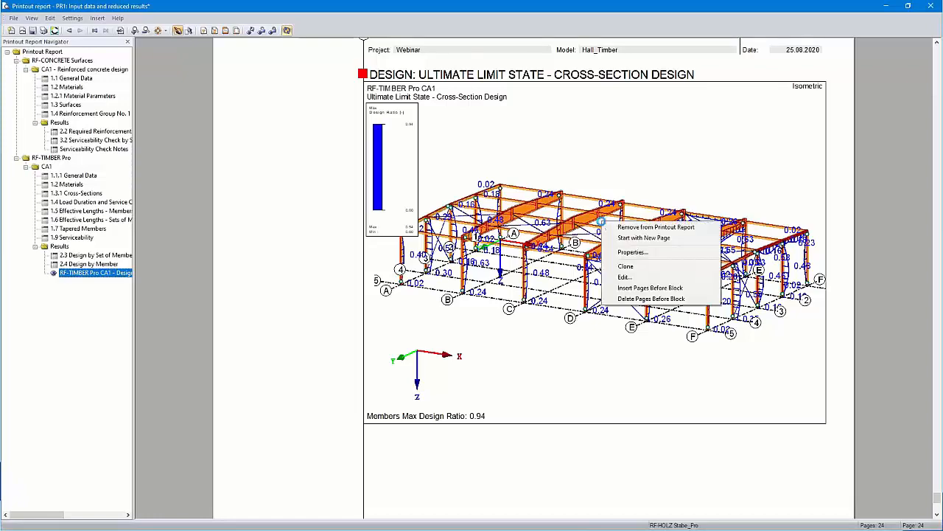
left_click(632, 252)
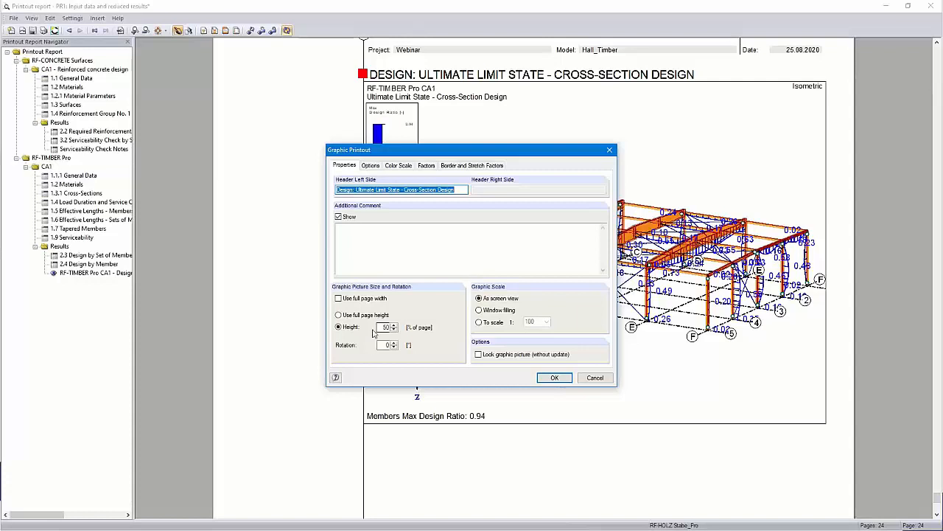
left_click(339, 316)
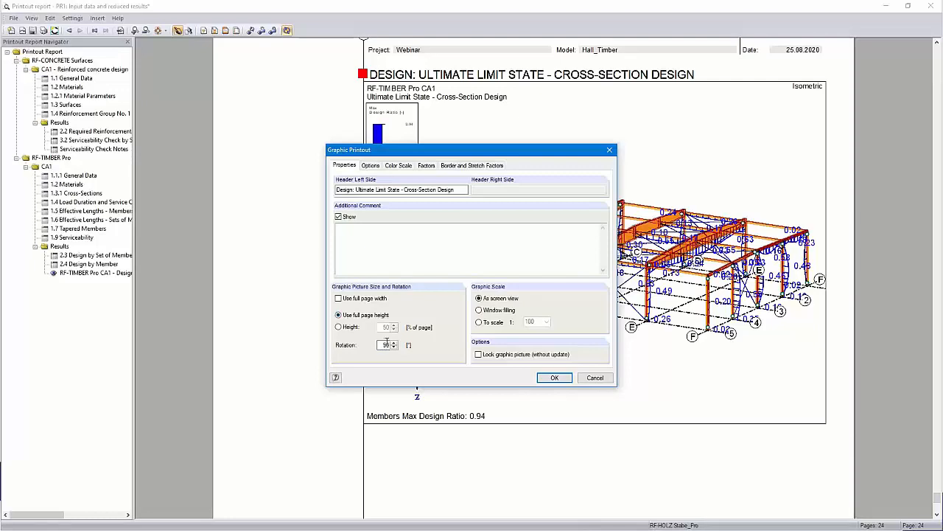
left_click(553, 377)
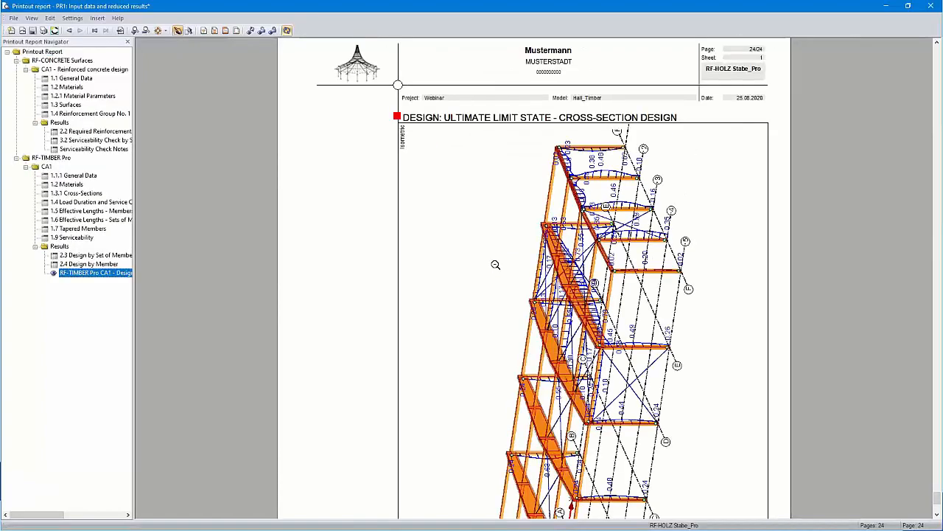
- Check the rotated design graphic on its page and open it for editing in the model window
scroll(496, 264, "down", 5)
scroll(584, 277, "up", 4)
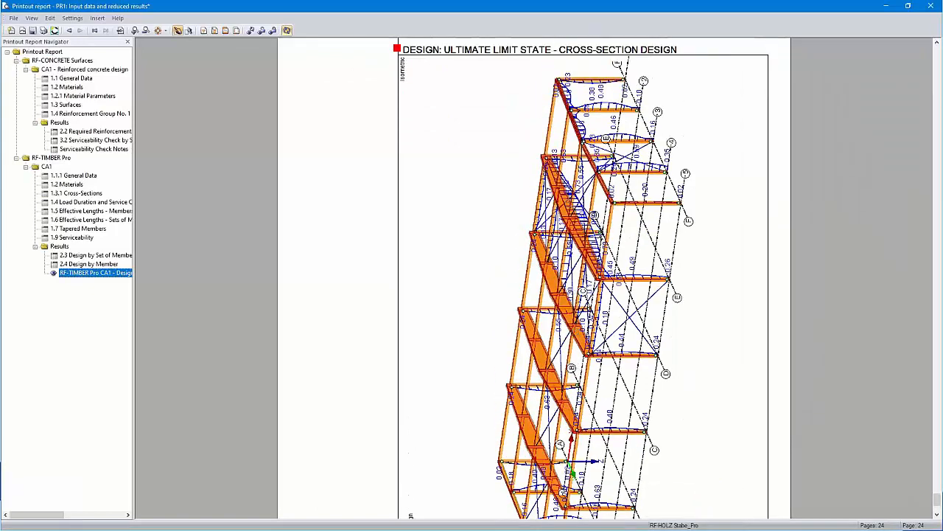
scroll(575, 292, "down", 5)
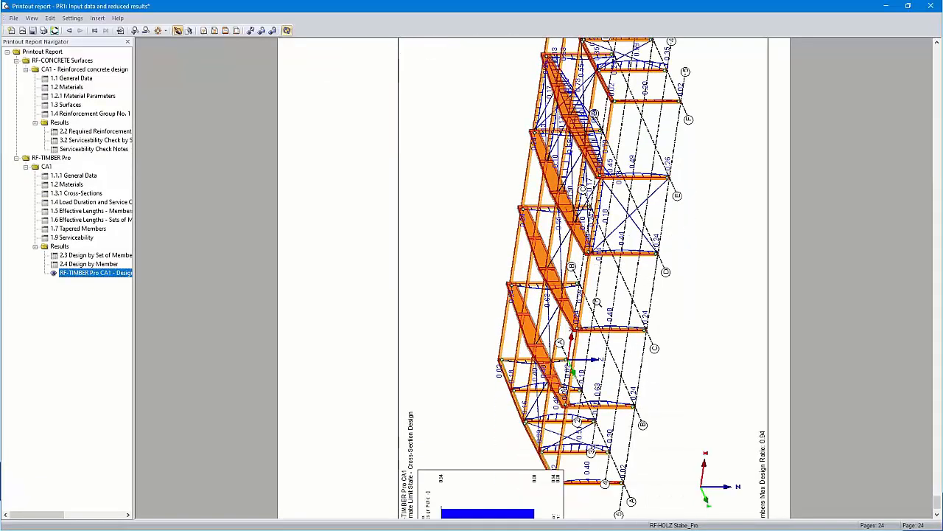
scroll(575, 292, "up", 5)
right_click(569, 287)
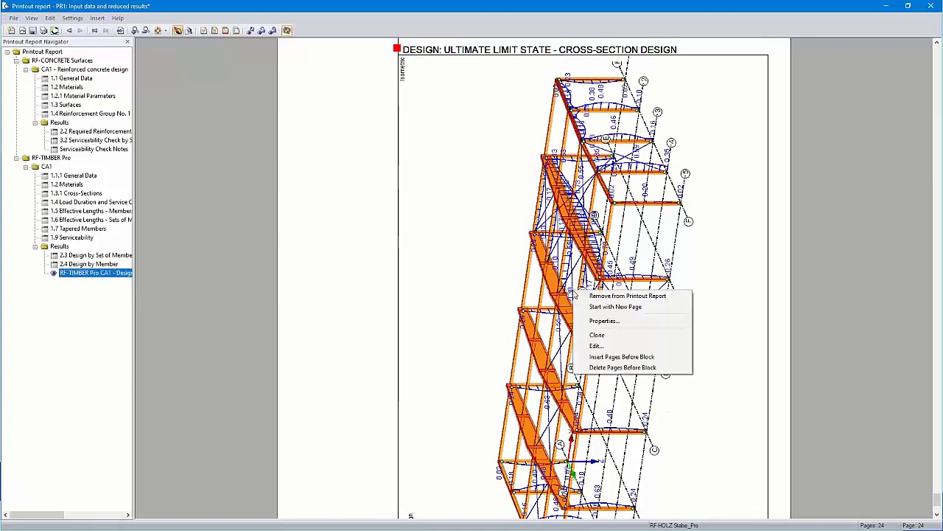
left_click(609, 346)
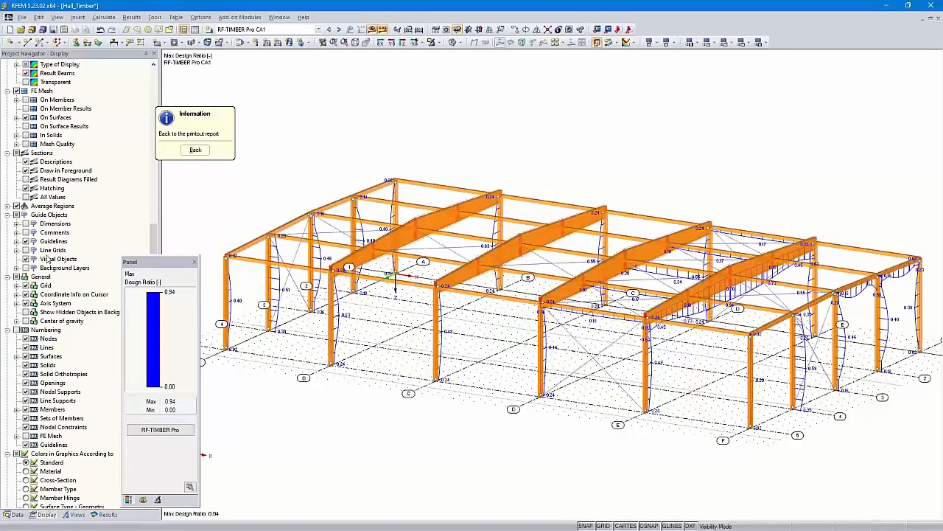
- Try the member results with and without diagrams, and set their display to Cross-Sections
scroll(46, 260, "up", 12)
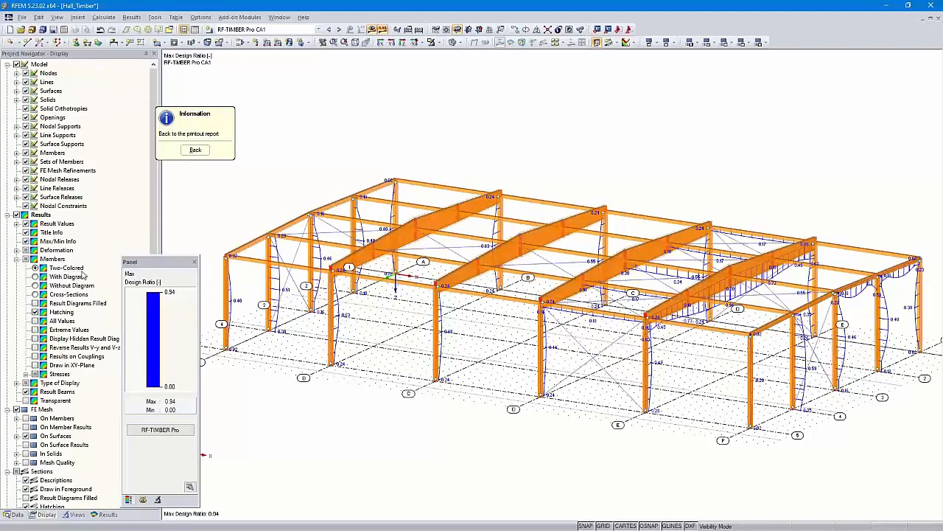
left_click(35, 277)
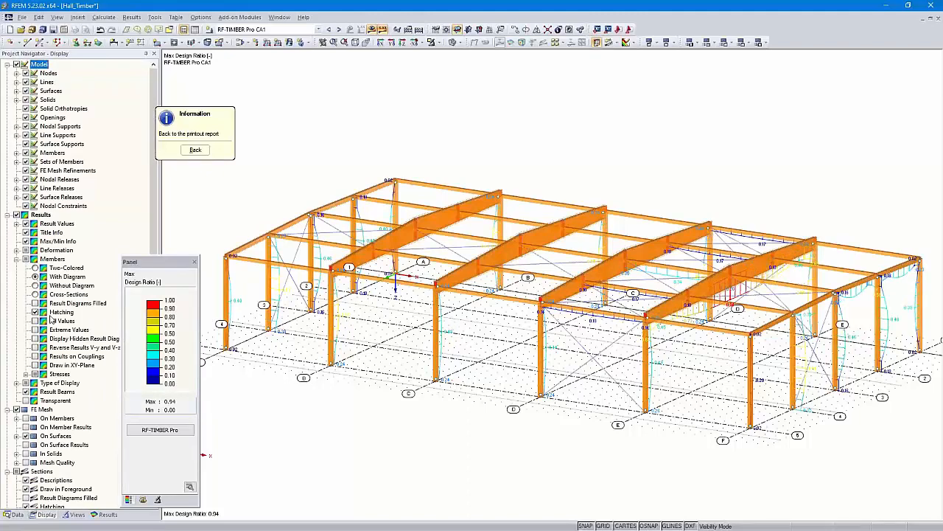
left_click(35, 286)
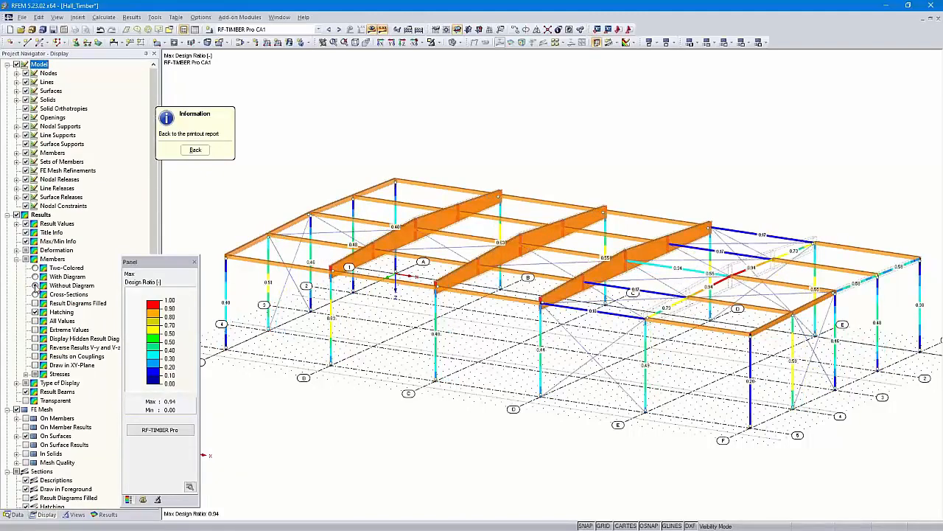
left_click(35, 294)
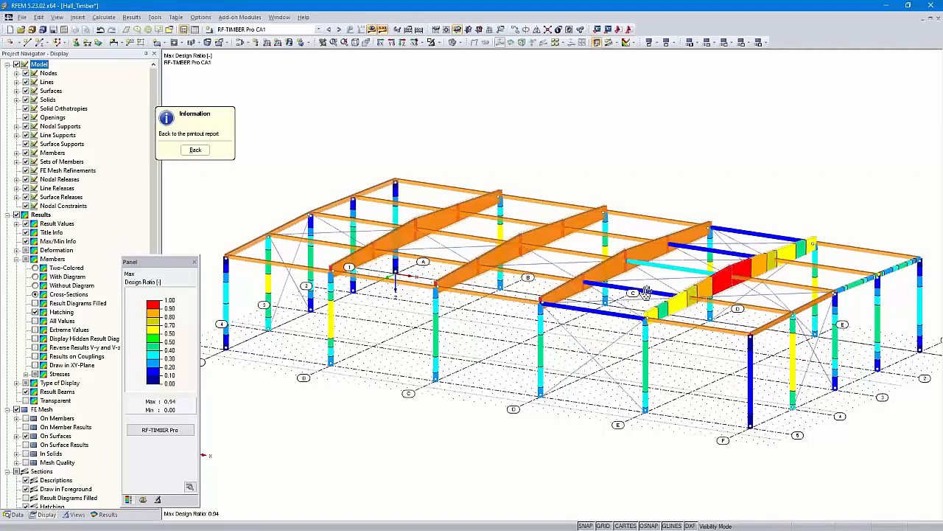
- Return to the printout report, review the updated cross-section design graphic, and save the report while closing it
left_click(193, 150)
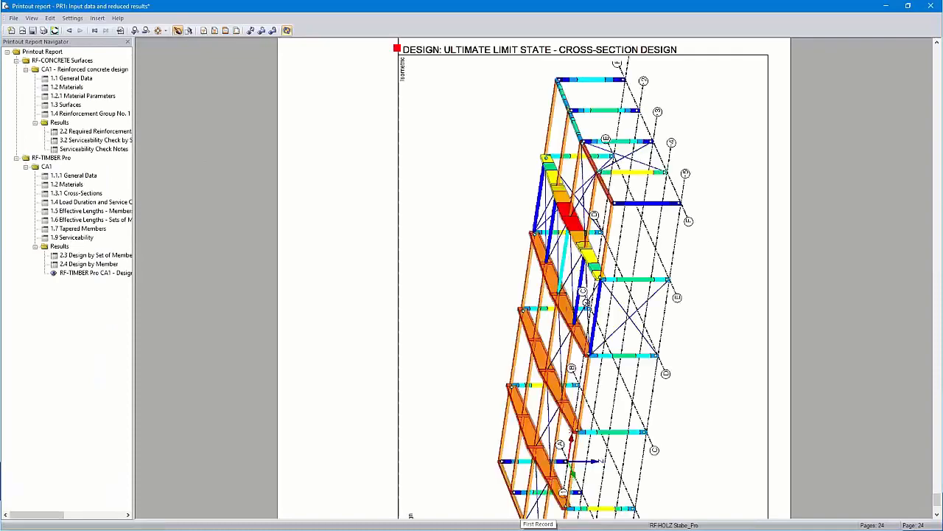
scroll(588, 305, "down", 3)
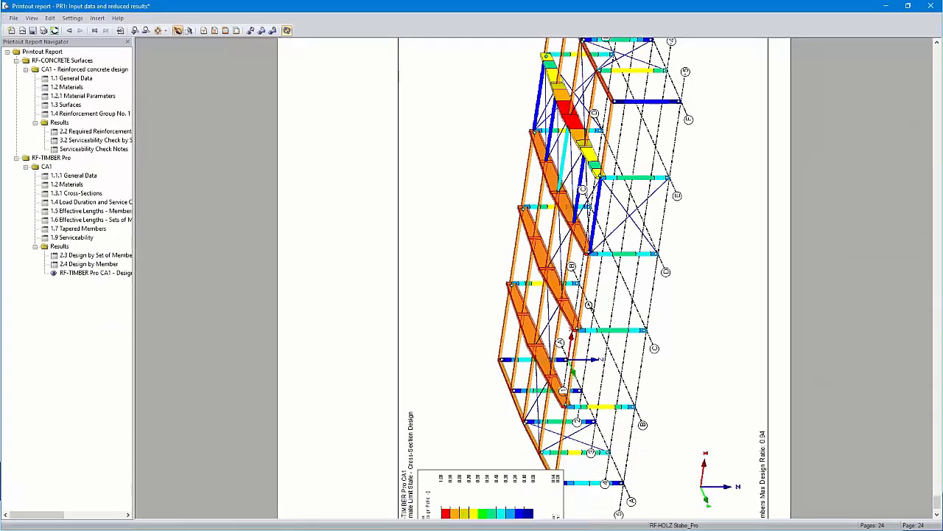
scroll(589, 305, "up", 3)
scroll(589, 305, "down", 5)
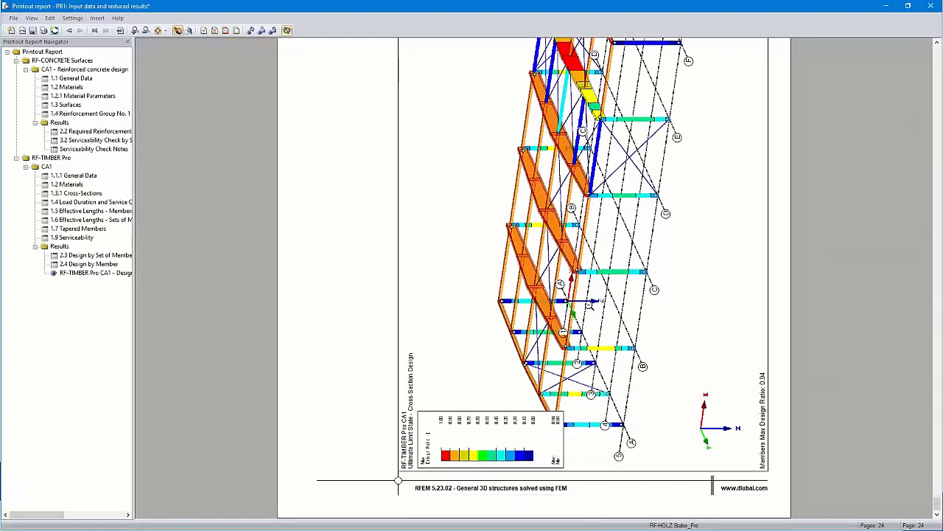
scroll(589, 305, "up", 5)
scroll(590, 305, "down", 5)
scroll(589, 305, "up", 2)
scroll(584, 278, "up", 2)
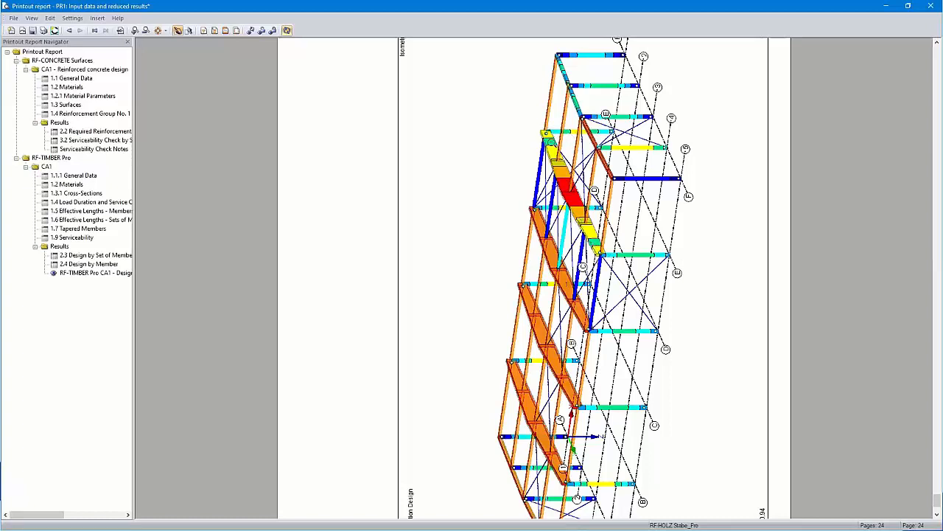
left_click(931, 7)
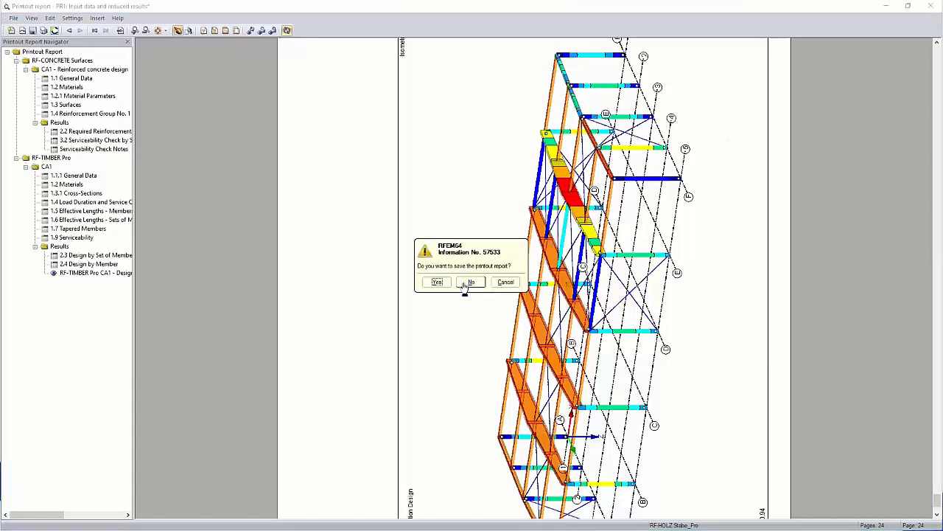
left_click(435, 281)
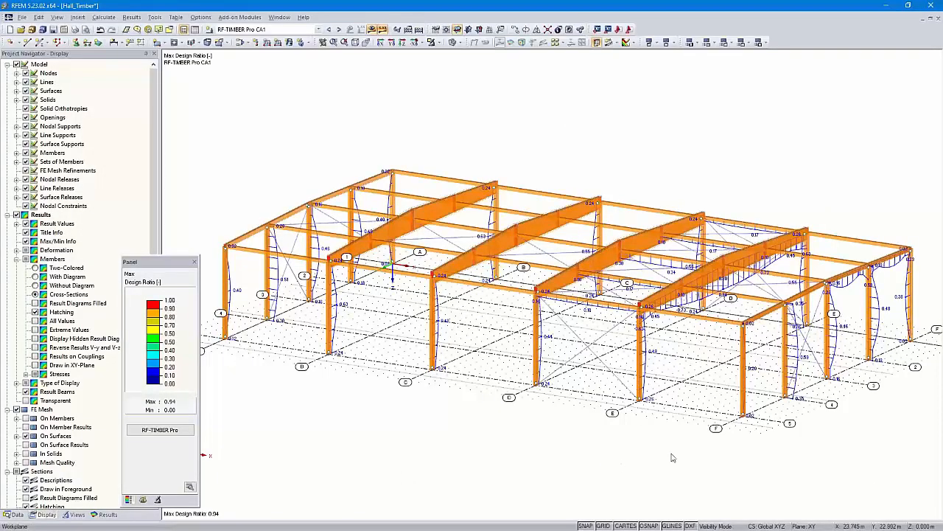
- Show only the frame on grid axis E using visibility by selected objects, viewed in the X-direction
middle_click_drag(731, 444, 712, 428, "ctrl")
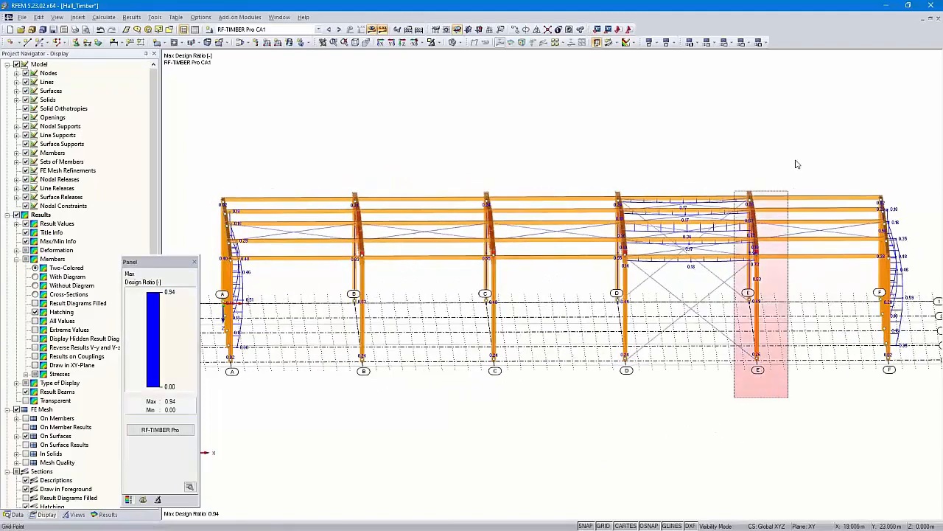
left_click(438, 44)
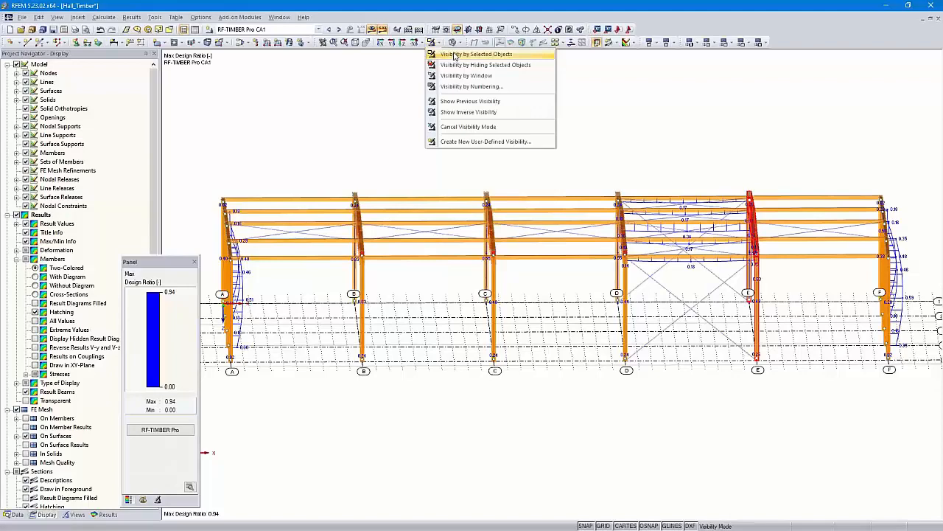
left_click(475, 55)
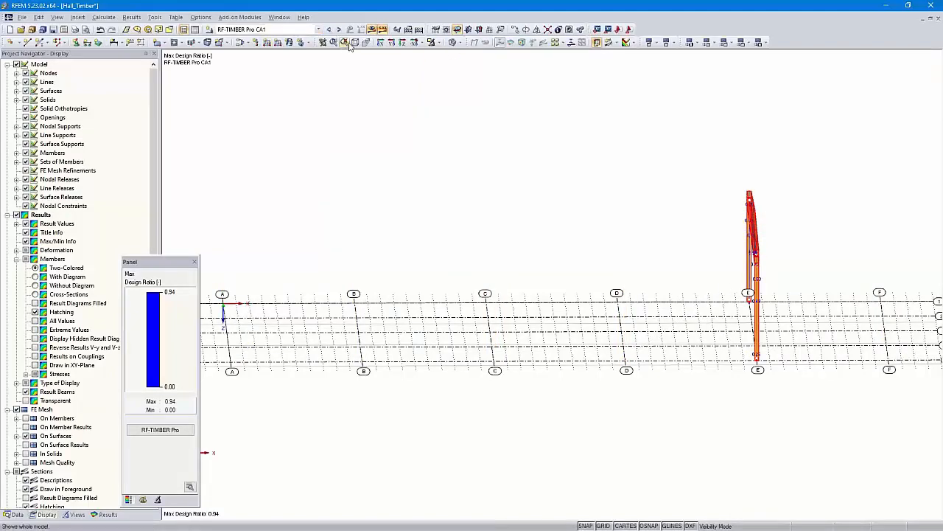
left_click(380, 42)
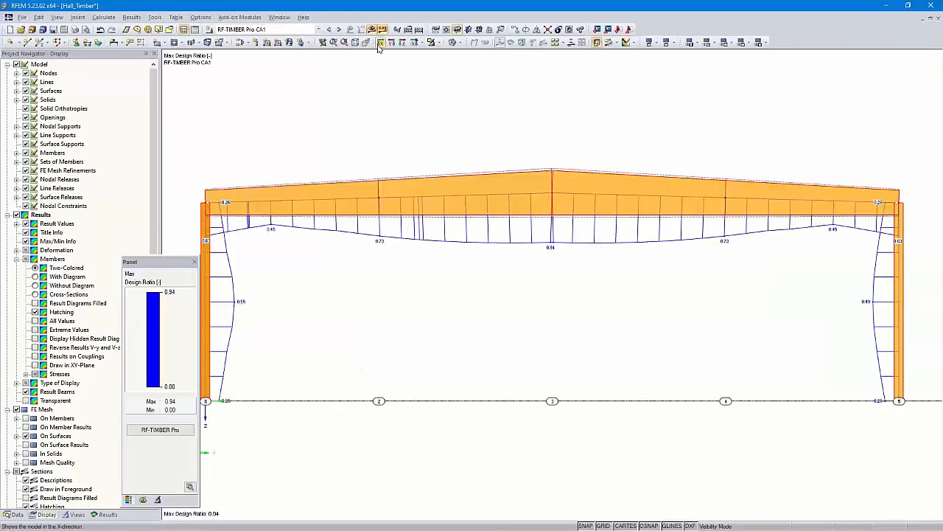
- Switch the isolated frame to the wireframe display model
left_click(455, 43)
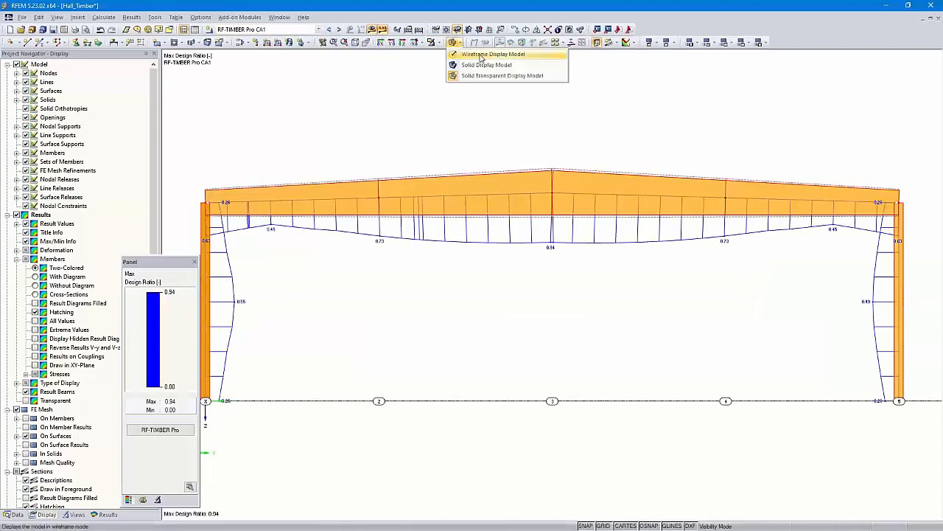
left_click(481, 57)
middle_click_drag(476, 126, 497, 131)
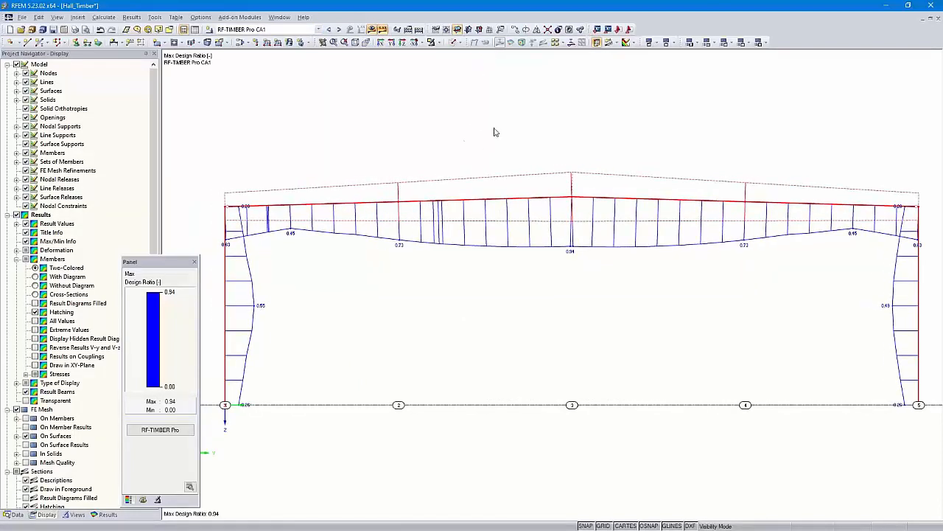
- Save the current frame display as a new user-defined view named Axis E
left_click(73, 515)
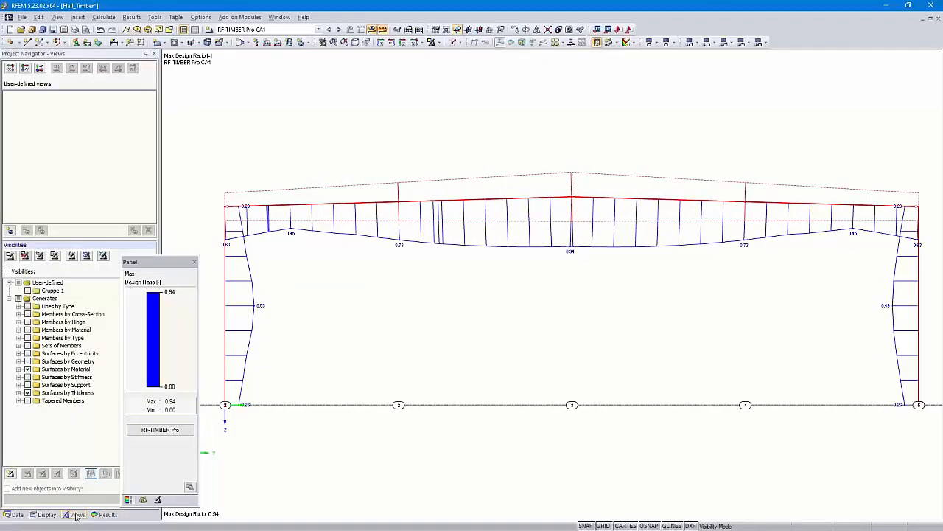
left_click(10, 231)
type("Av")
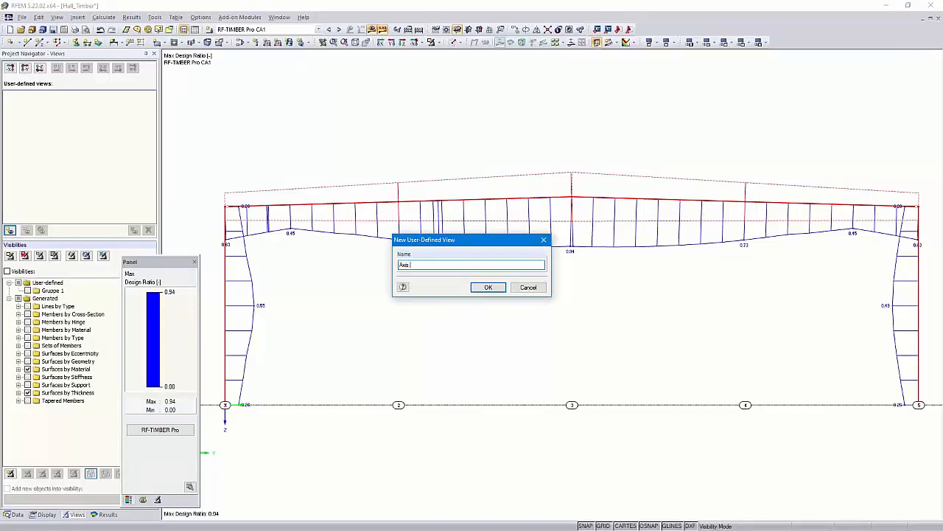
type("is E")
left_click(487, 286)
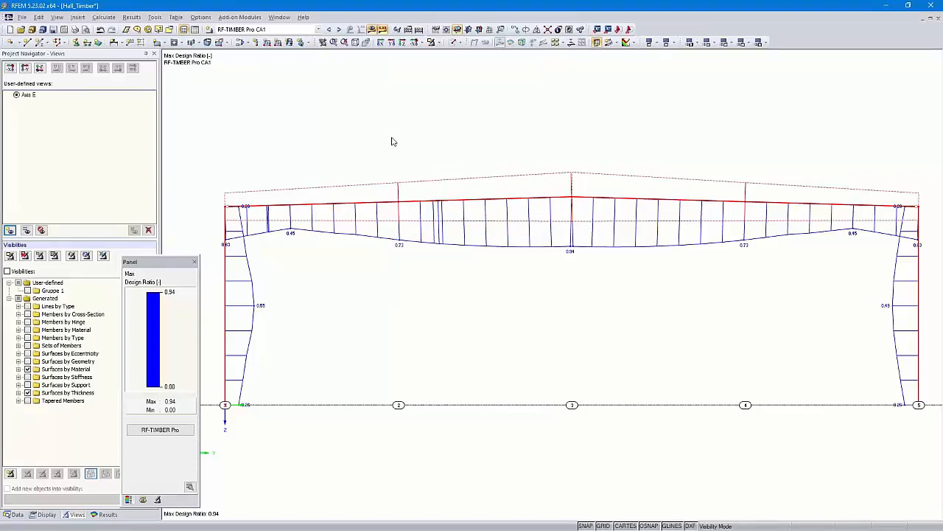
- Cancel the visibility mode to show the whole hall isometrically, and restore the user-defined view Axis E
left_click(438, 43)
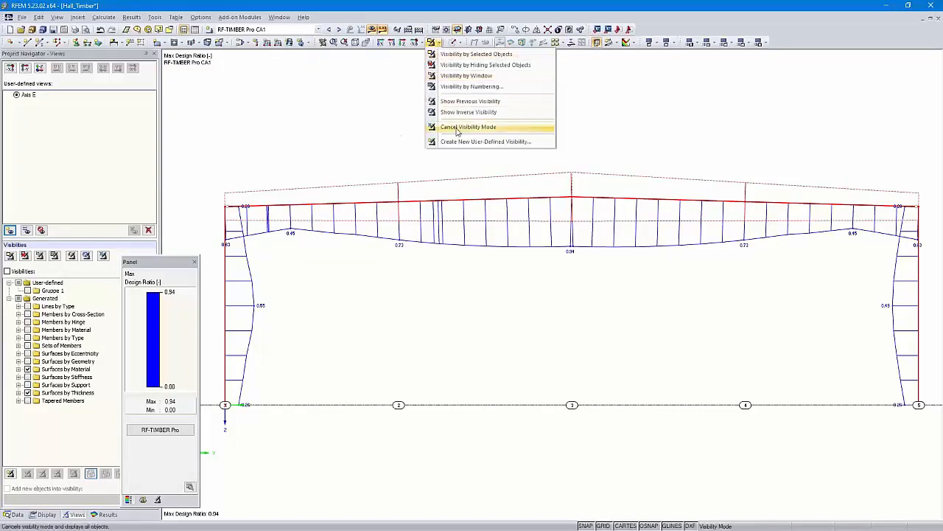
left_click(456, 128)
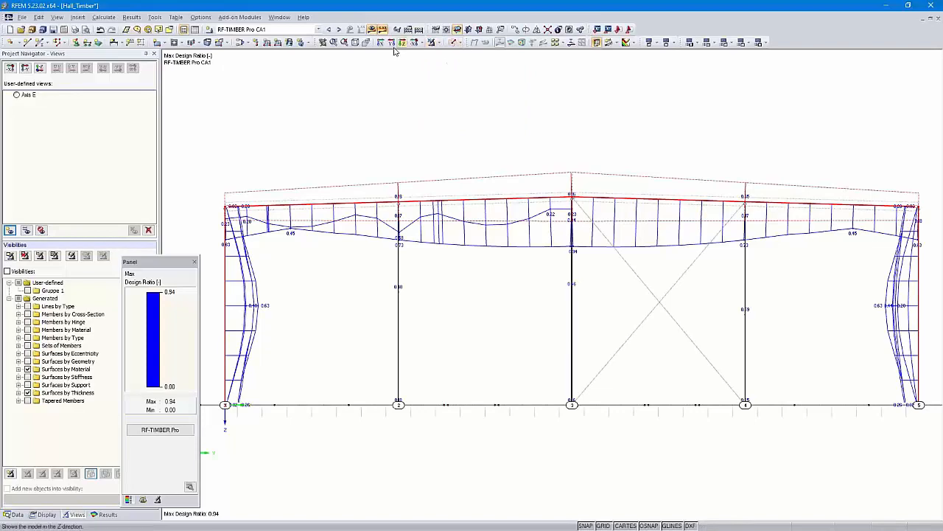
left_click(356, 43)
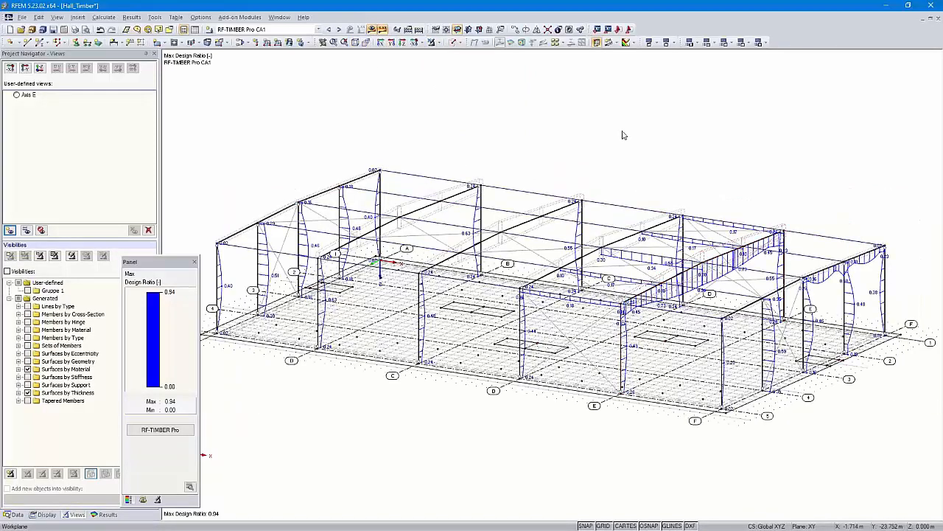
left_click(17, 95)
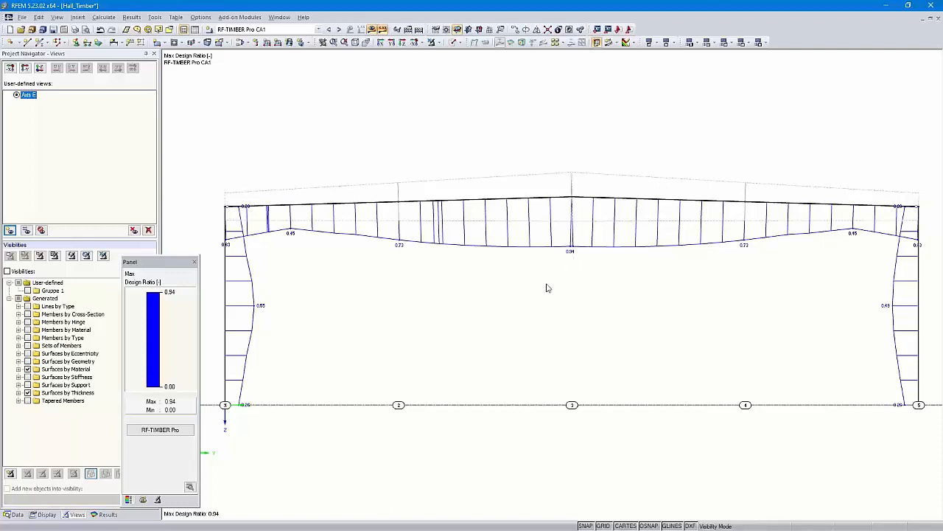
- Add the Axis E frame's design graphic to printout report PR1 at 50% of page height and check it on its page
left_click(74, 29)
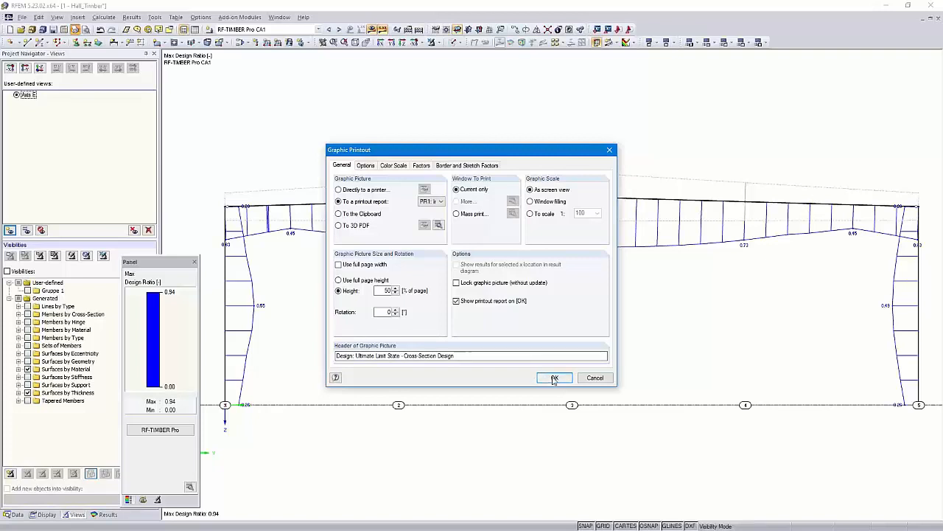
left_click(555, 378)
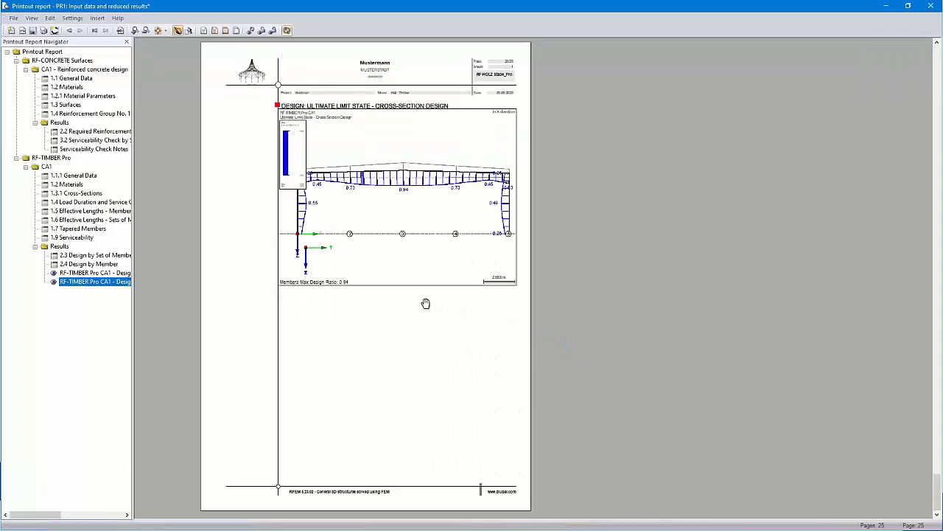
left_click(395, 246)
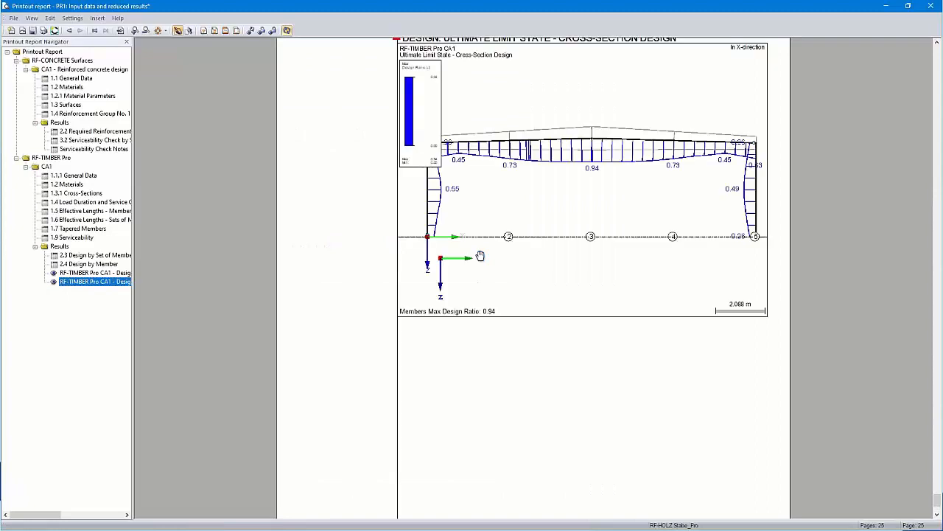
scroll(479, 256, "up", 3)
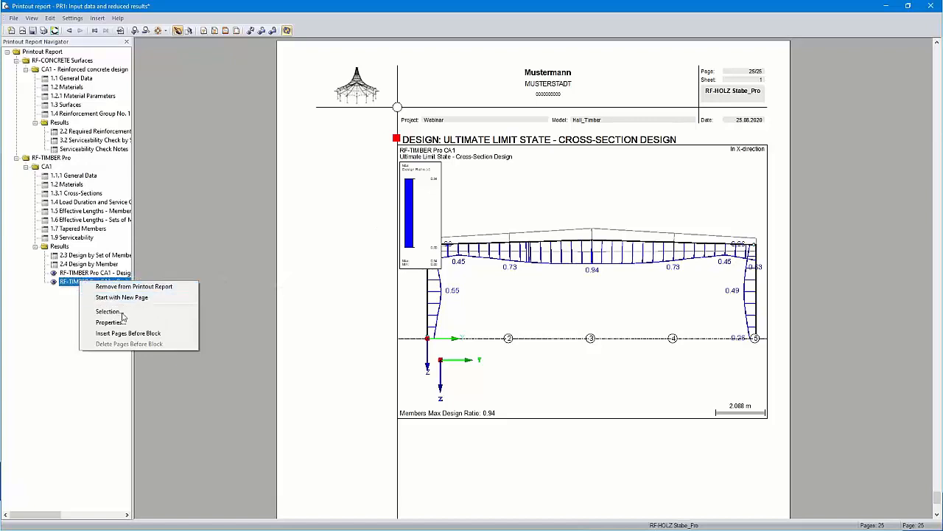
- Narrow the color scale of the Axis E frame graphic through its properties, and save the printout report while closing it
left_click(117, 323)
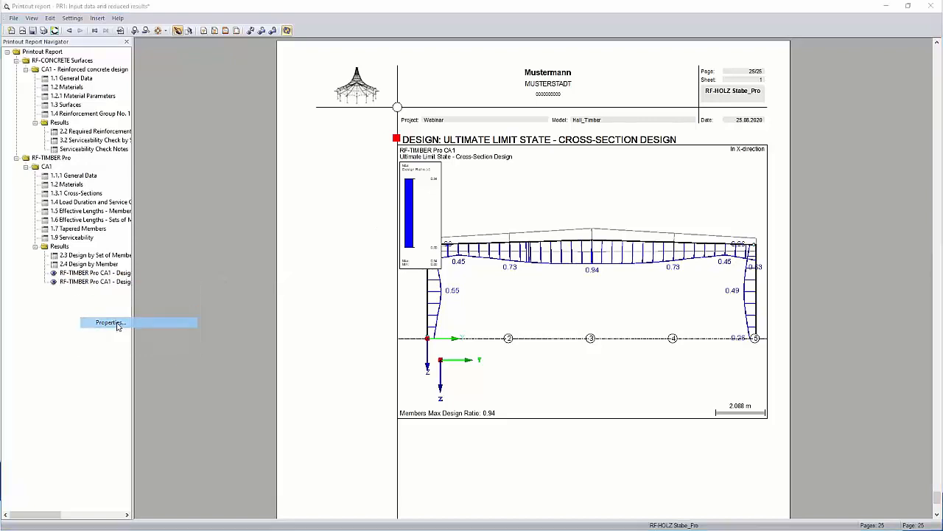
left_click(402, 166)
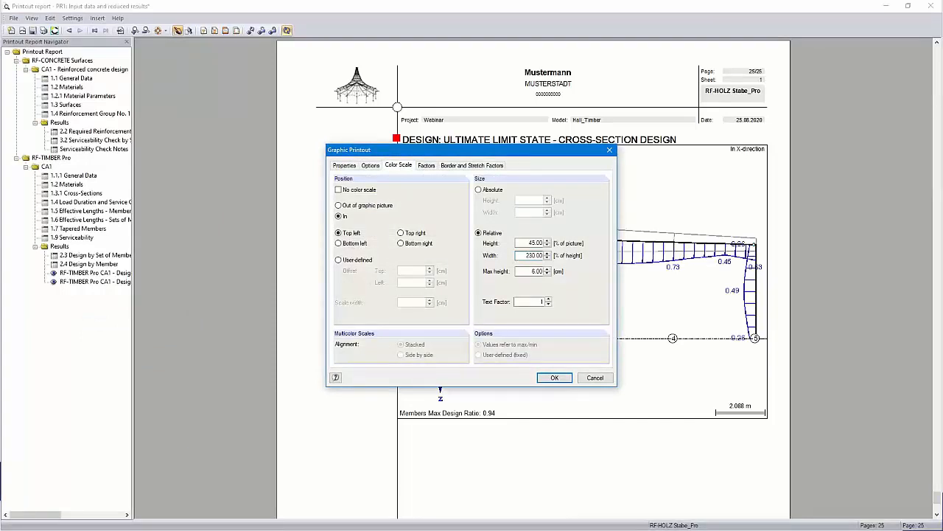
left_click(554, 378)
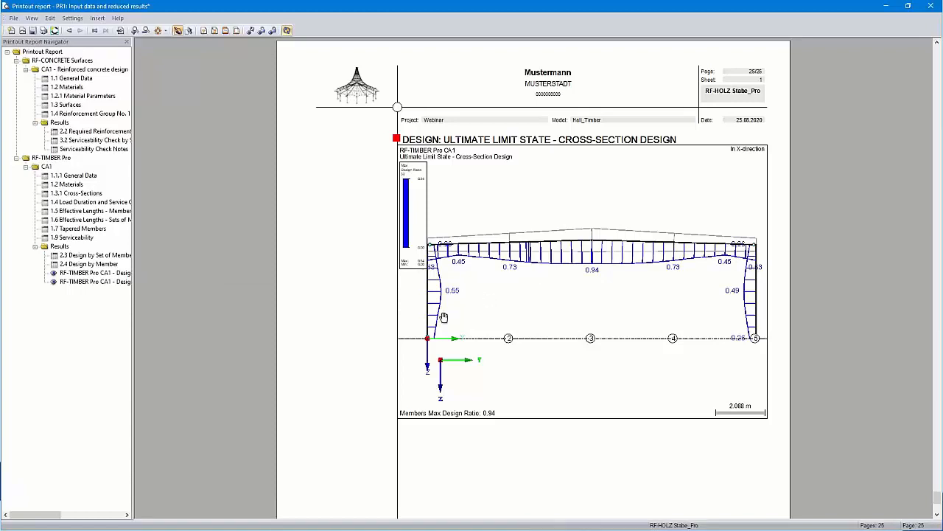
left_click(932, 6)
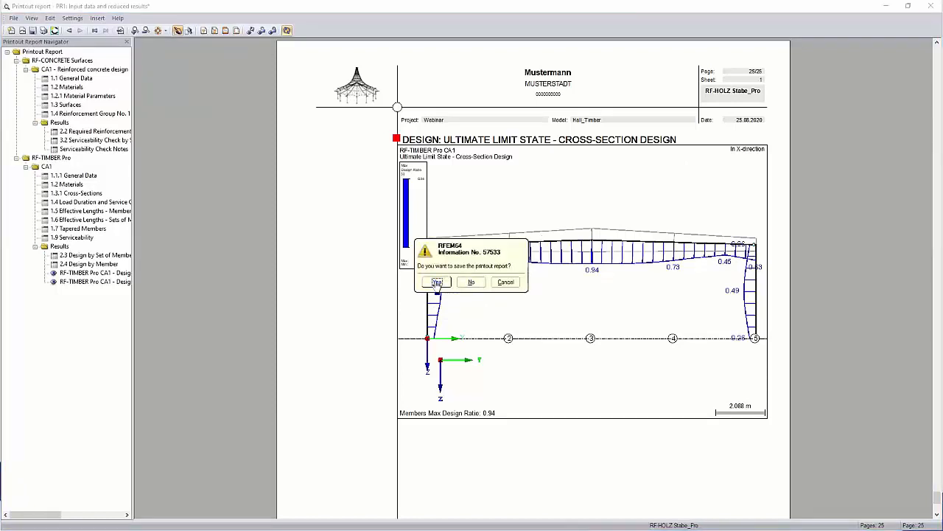
left_click(432, 281)
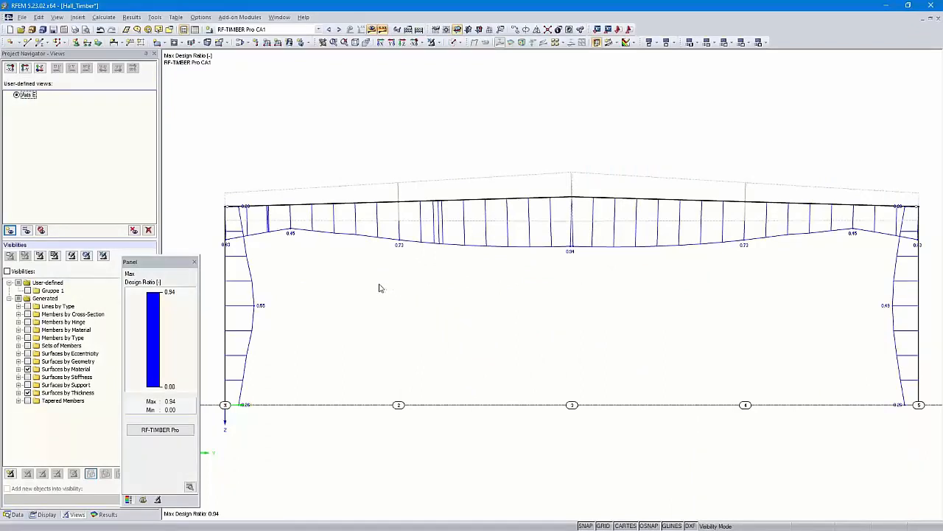
- Cancel the visibility mode and turn the whole hall model from the isometric view to a low side view
left_click(433, 42)
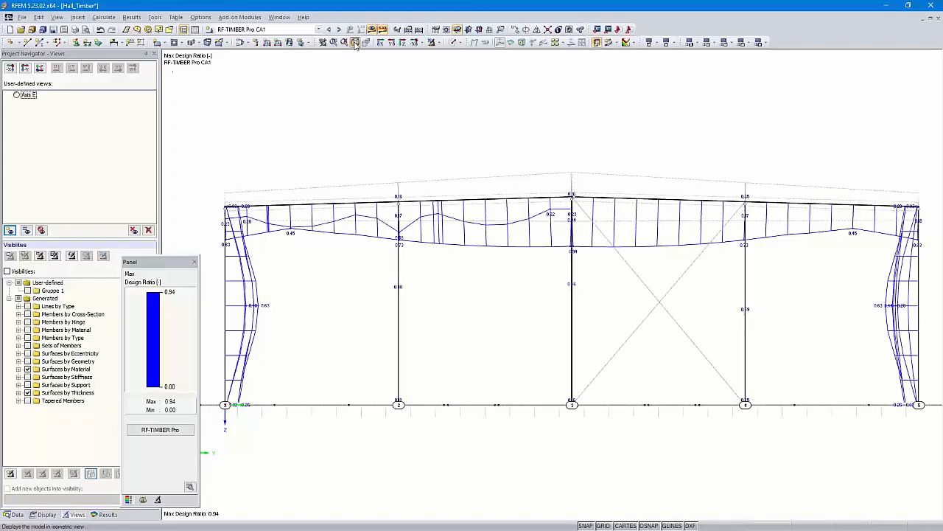
left_click(354, 42)
middle_click_drag(497, 438, 594, 383, "ctrl")
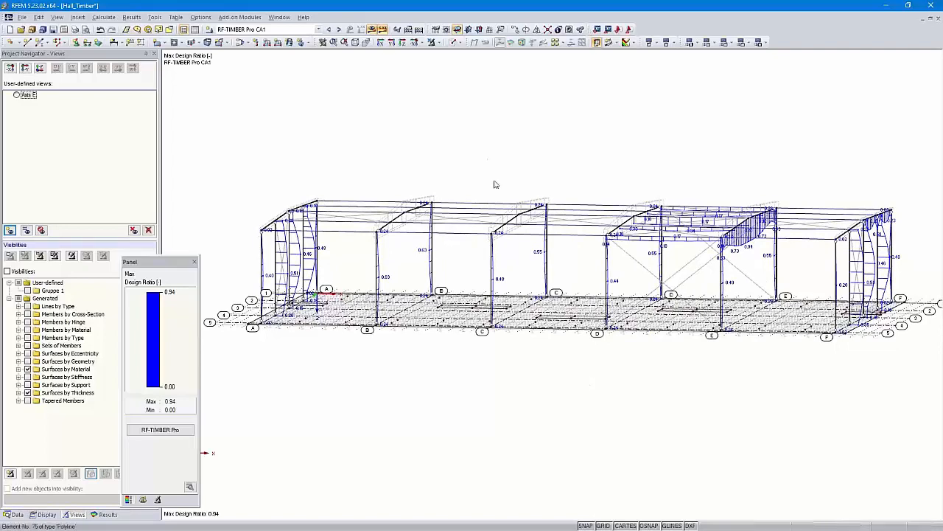
middle_click_drag(253, 392, 335, 381, "ctrl")
left_click_drag(234, 362, 738, 301)
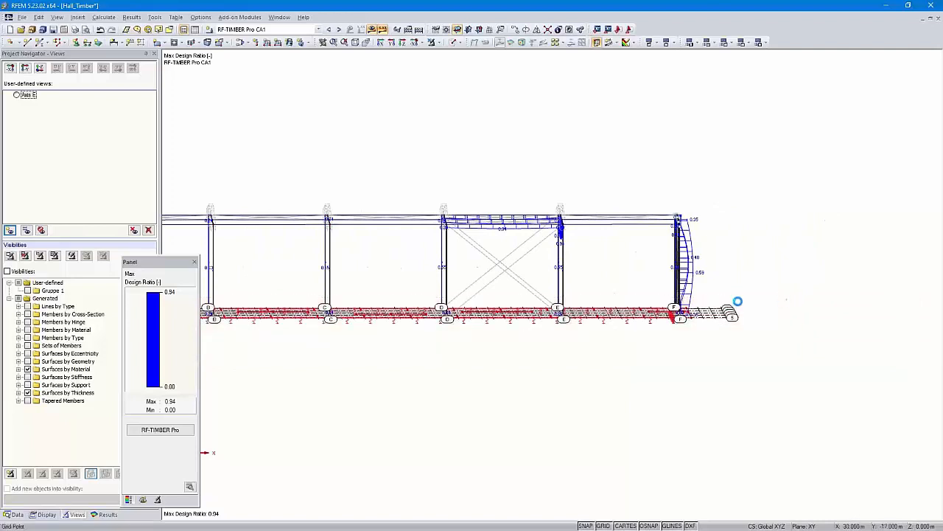
right_click(599, 316)
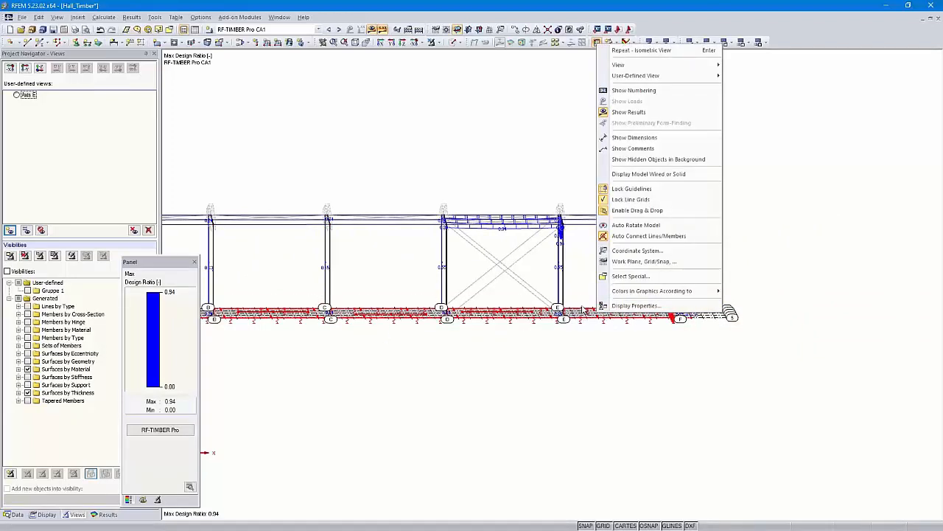
left_click(551, 341)
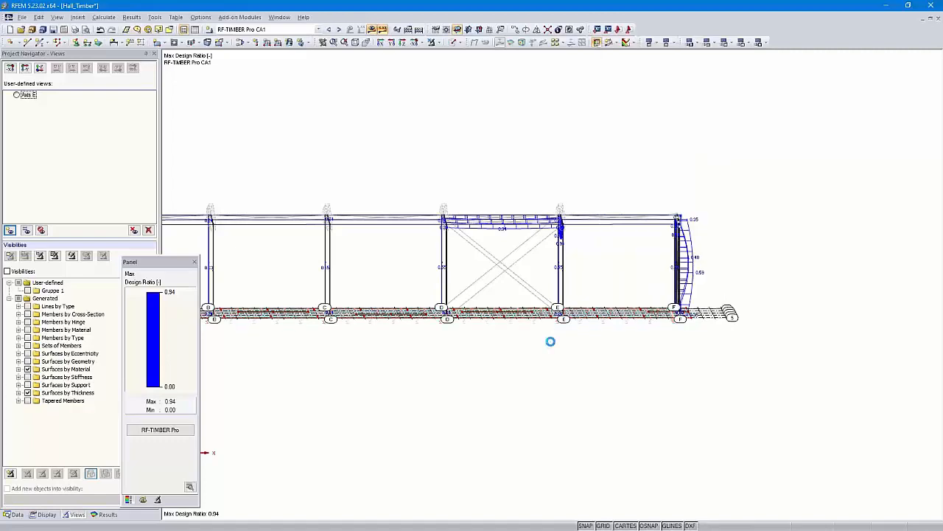
left_click(435, 43)
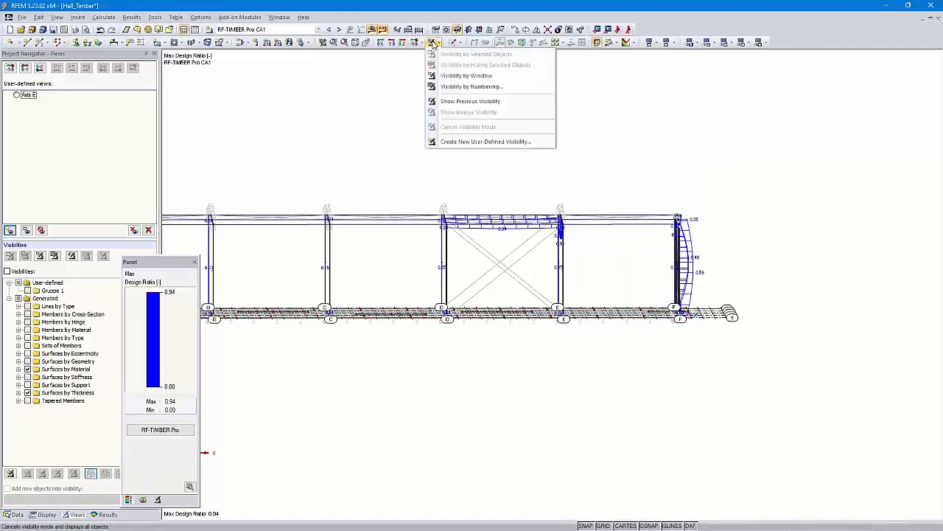
left_click(406, 138)
scroll(512, 149, "down", 3)
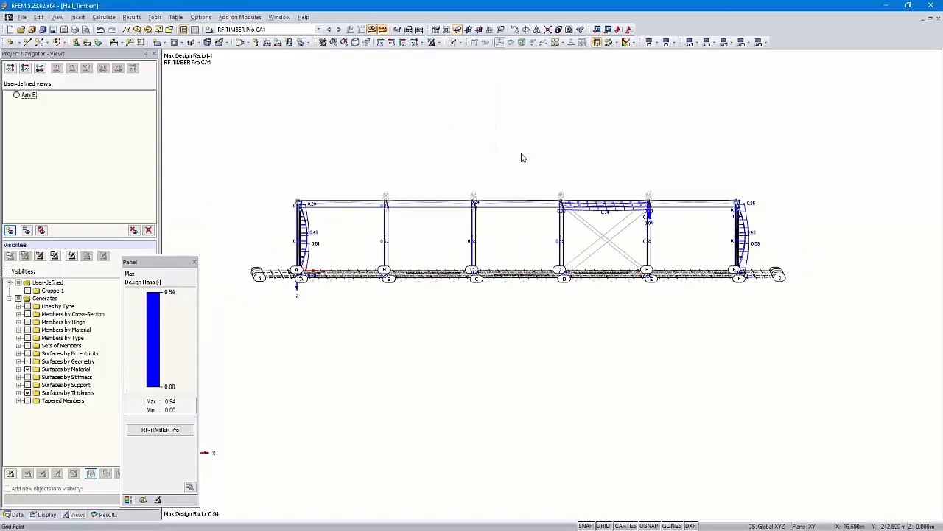
- Tilt the hall model, show only the floor slab through a selection visibility, and view it in plan along Z
left_click(6, 271)
left_click(6, 271)
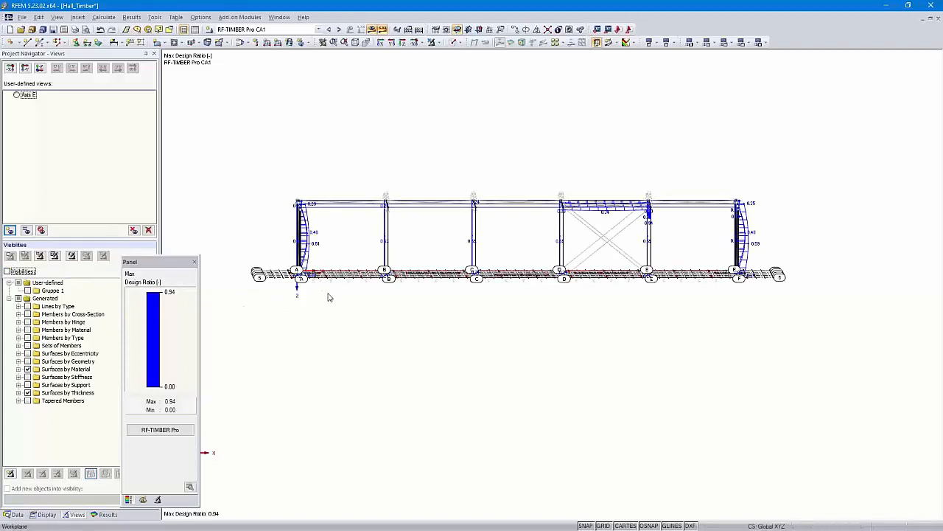
middle_click_drag(380, 315, 363, 374, "ctrl")
middle_click_drag(252, 353, 301, 331, "ctrl")
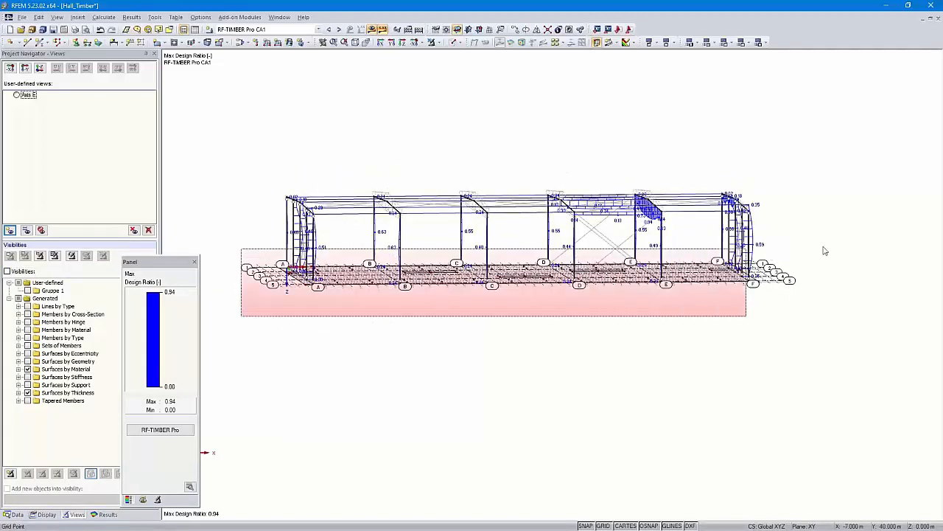
left_click(438, 44)
left_click(442, 54)
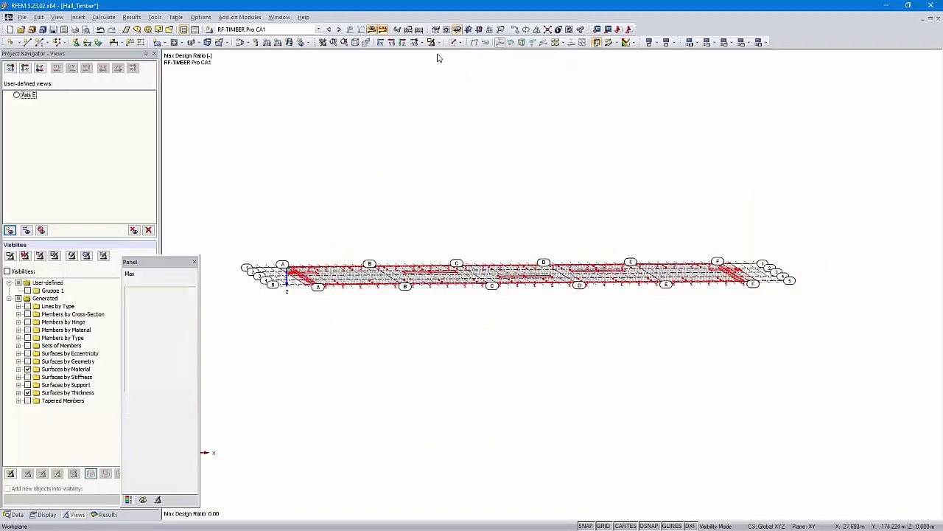
left_click(402, 42)
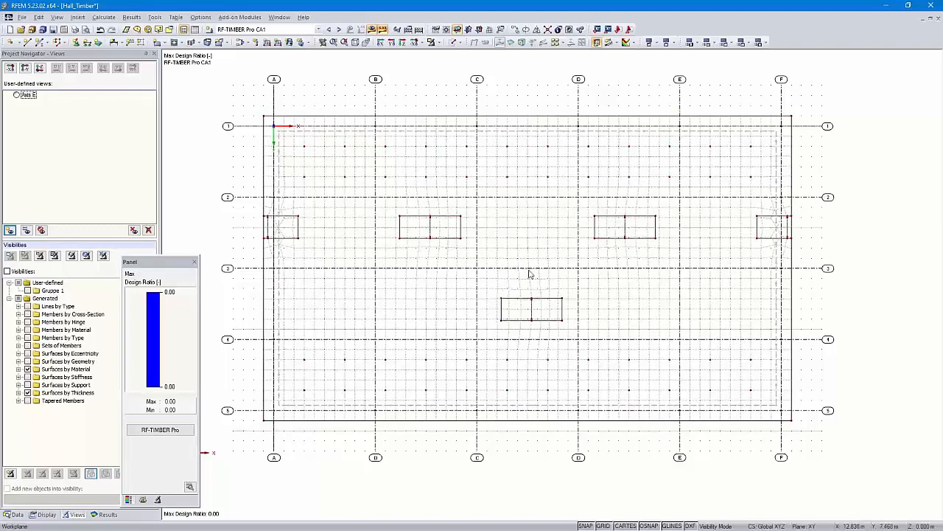
scroll(510, 270, "down", 3)
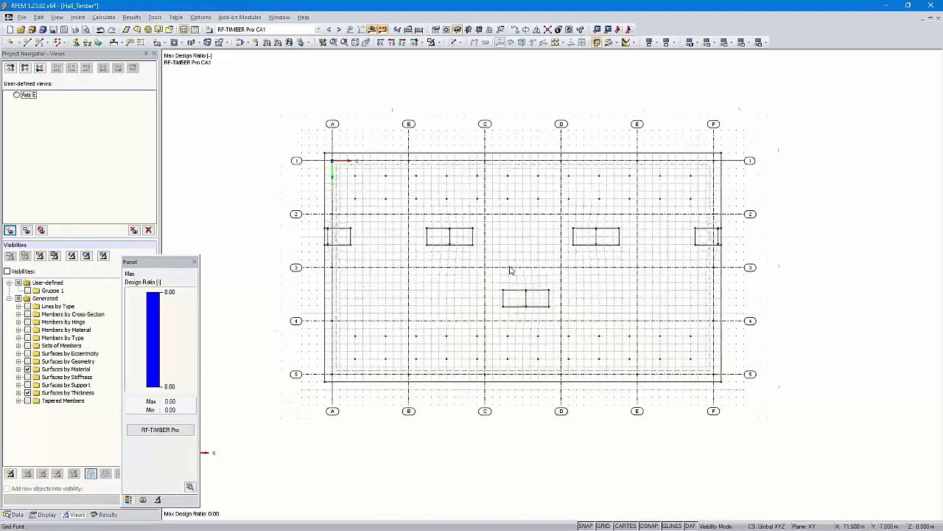
scroll(510, 271, "up", 2)
scroll(510, 270, "up", 1)
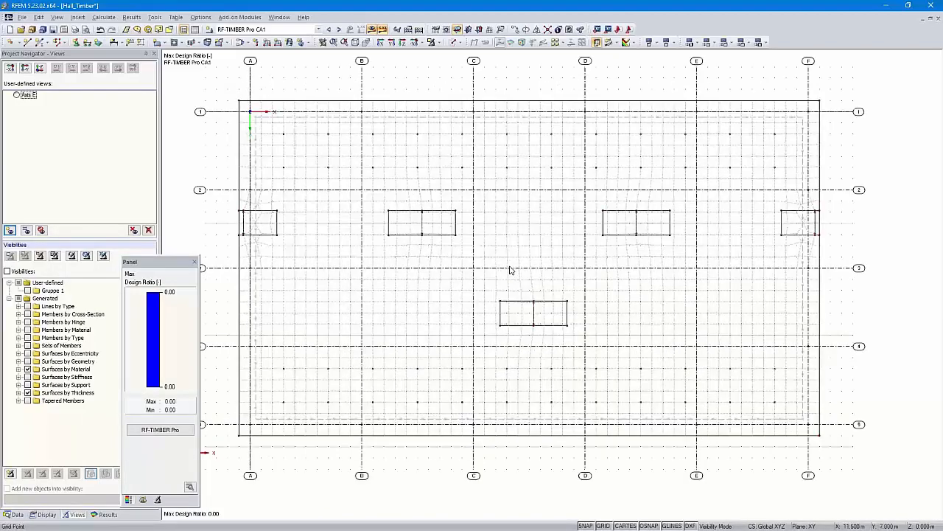
scroll(510, 270, "down", 1)
scroll(511, 270, "down", 1)
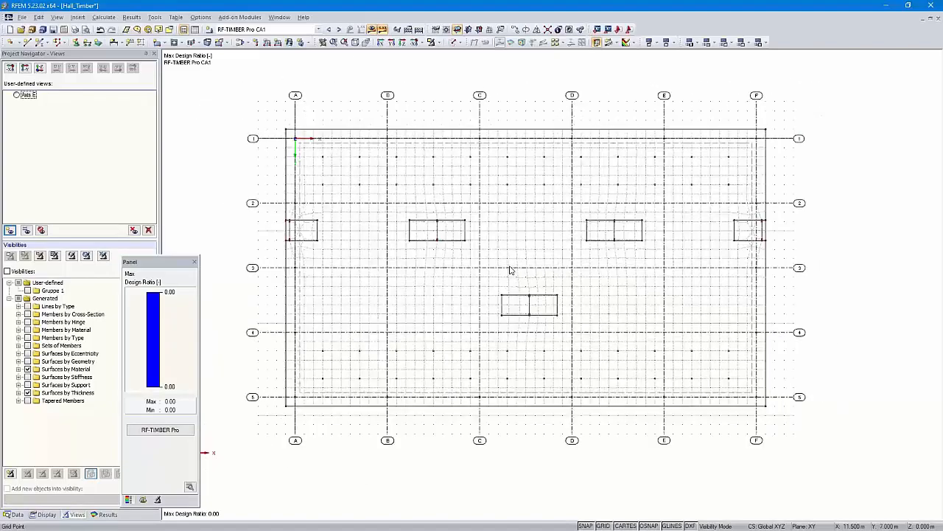
scroll(510, 271, "up", 1)
scroll(510, 270, "down", 1)
scroll(510, 270, "up", 1)
scroll(510, 271, "up", 1)
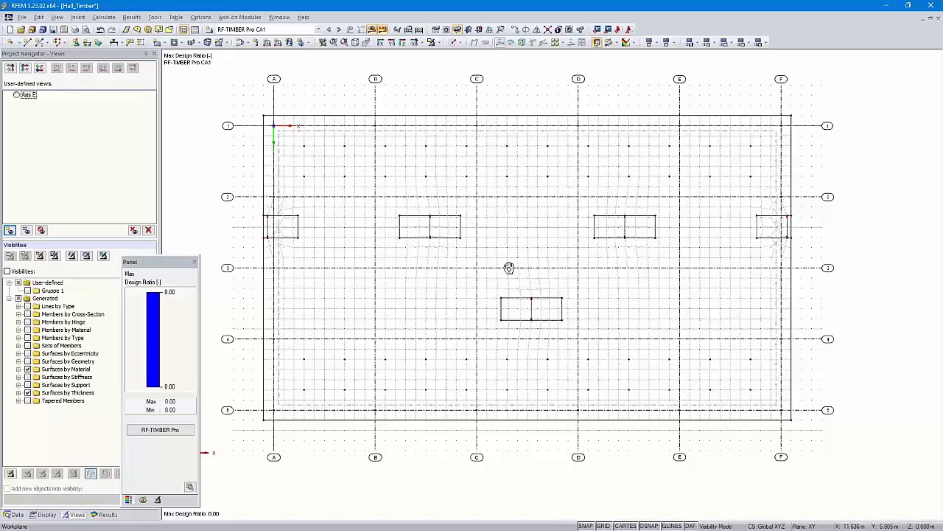
scroll(507, 310, "up", 2)
scroll(515, 280, "down", 1)
scroll(517, 268, "up", 2)
scroll(522, 244, "down", 2)
middle_click_drag(522, 243, 587, 341, "shift")
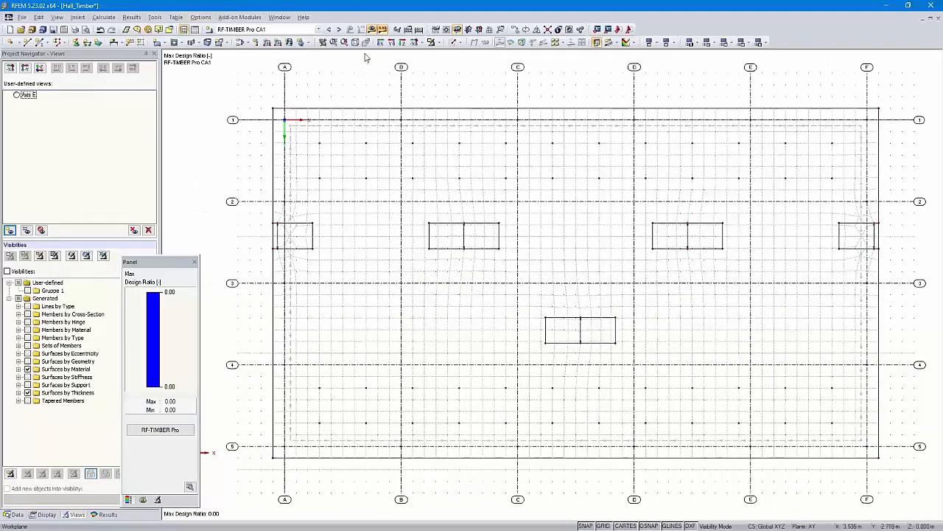
- Display the RF-CONCRETE Surfaces CA1 results on the slab and bring up the reinforcement result options, moving the color panel off them
left_click(328, 30)
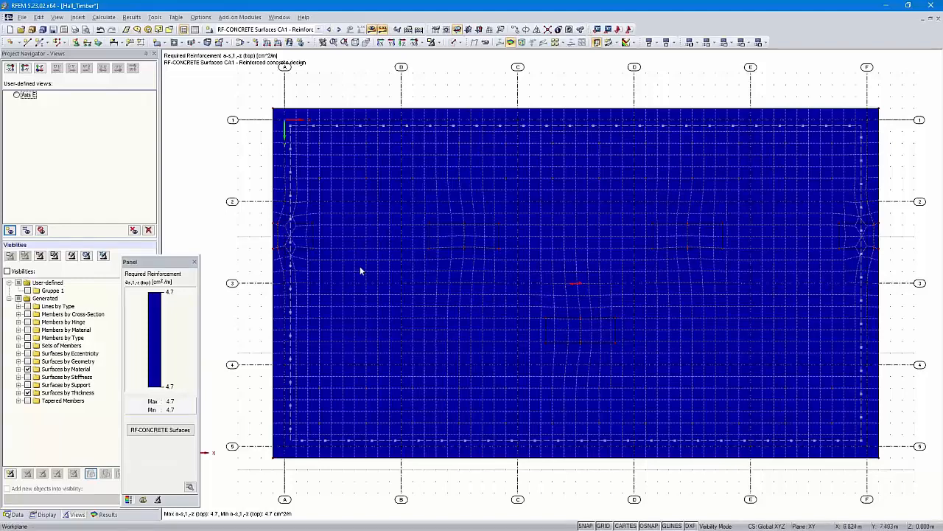
left_click(108, 514)
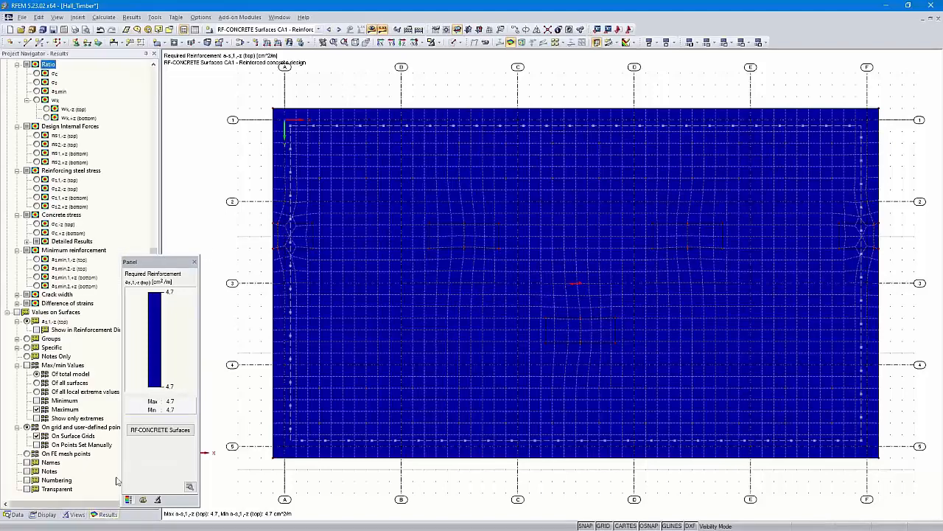
left_click_drag(157, 263, 180, 266)
scroll(88, 184, "up", 12)
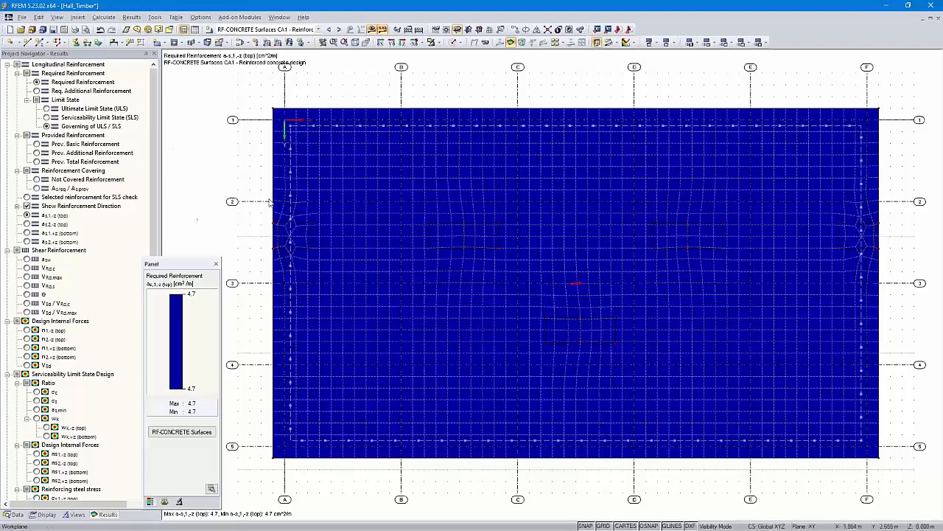
- View the required reinforcement a-s,2,-z (top) and a-s,1,+z (bottom), and return to a-s,1,-z (top)
left_click(27, 223)
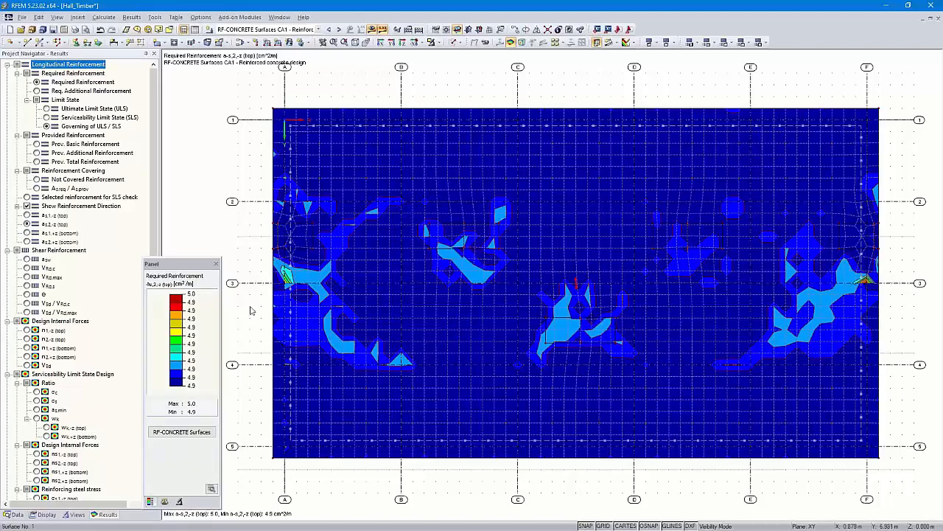
left_click(28, 233)
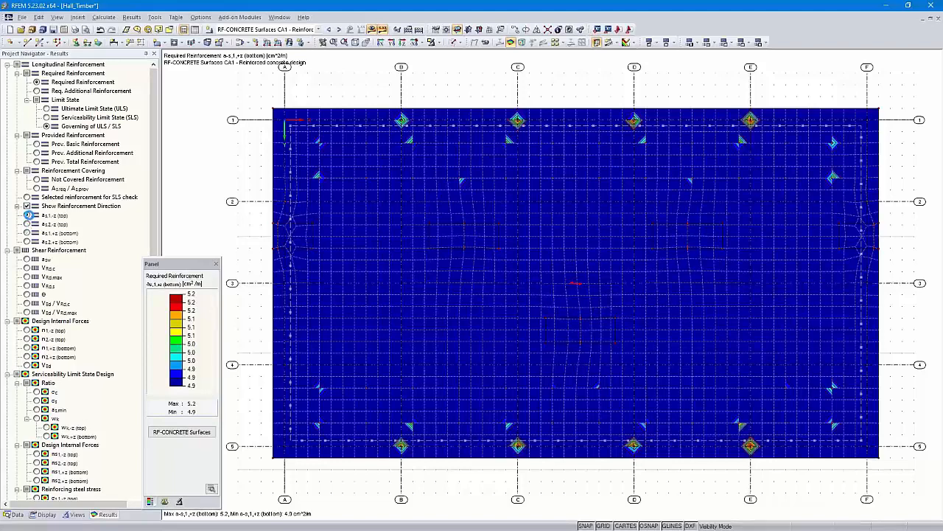
left_click(28, 214)
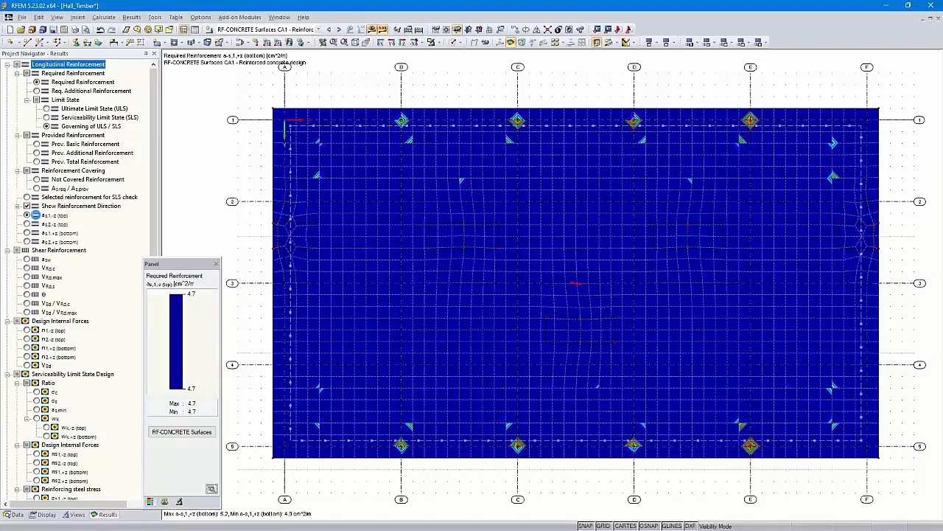
- Restrict the required reinforcement to the Ultimate Limit State (ULS), compare a-s,2,-z (top), and return to a-s,1,-z (top)
left_click(47, 108)
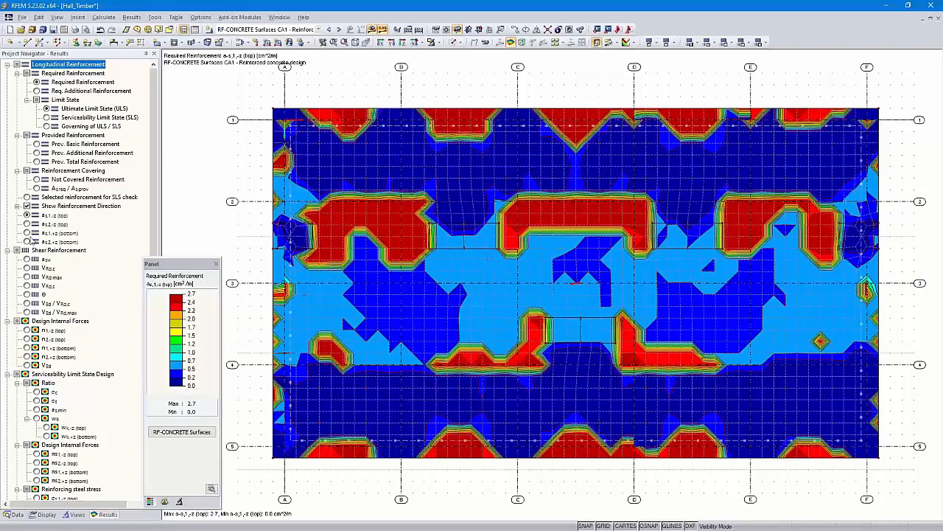
left_click(26, 223)
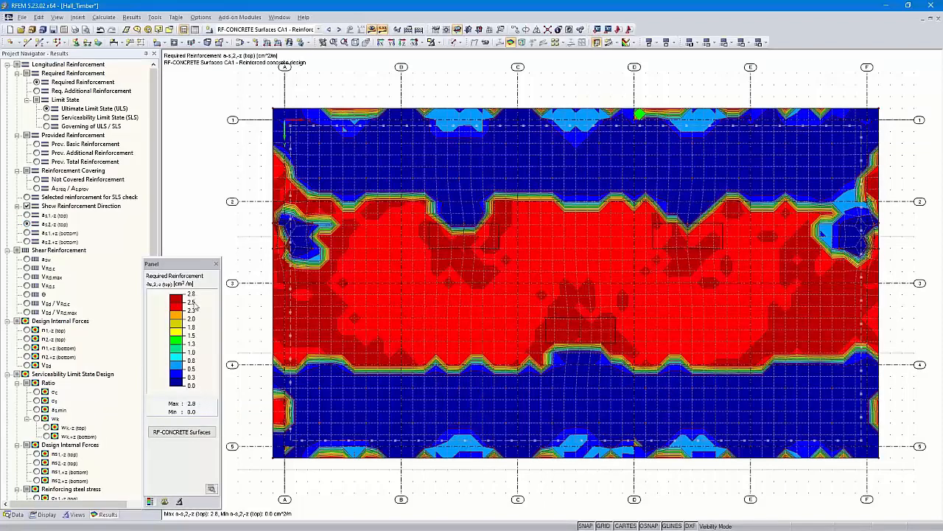
left_click(27, 214)
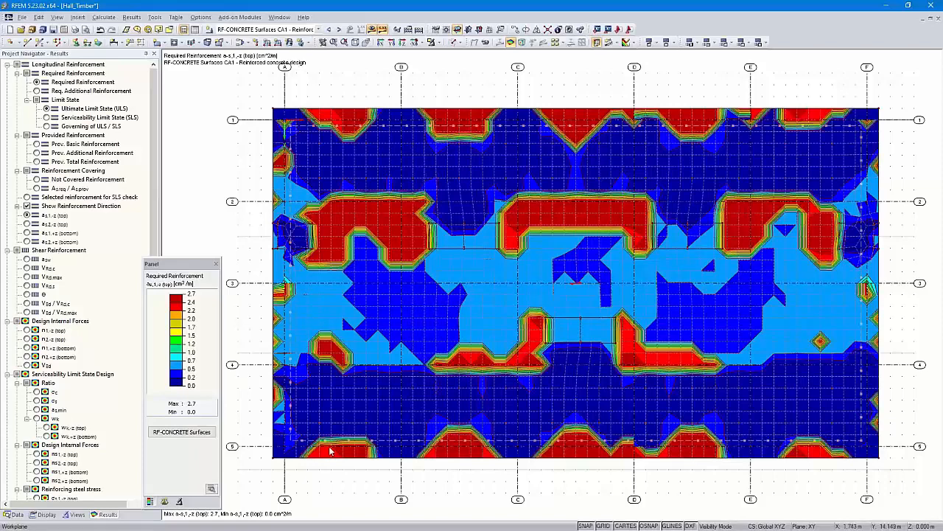
- Show the result values on the slab surface and switch the reinforcement display to isolines
scroll(63, 405, "down", 12)
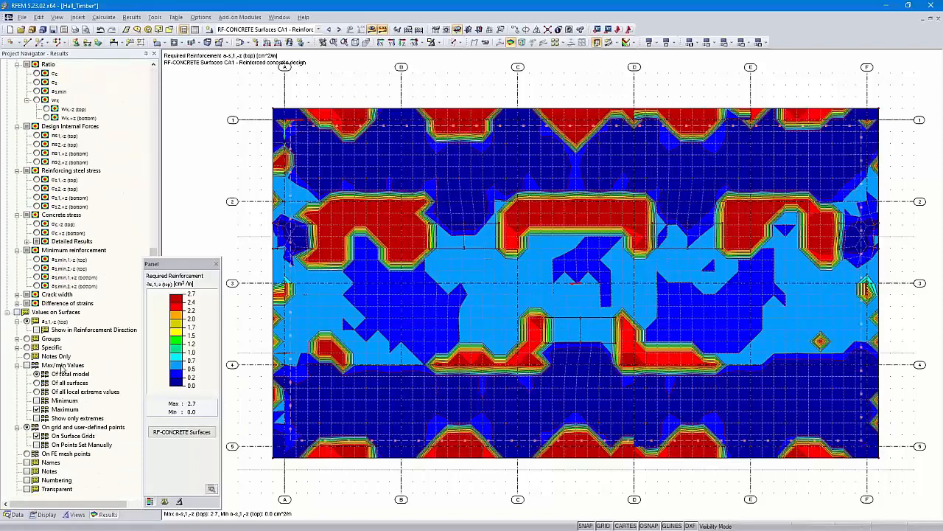
left_click(17, 312)
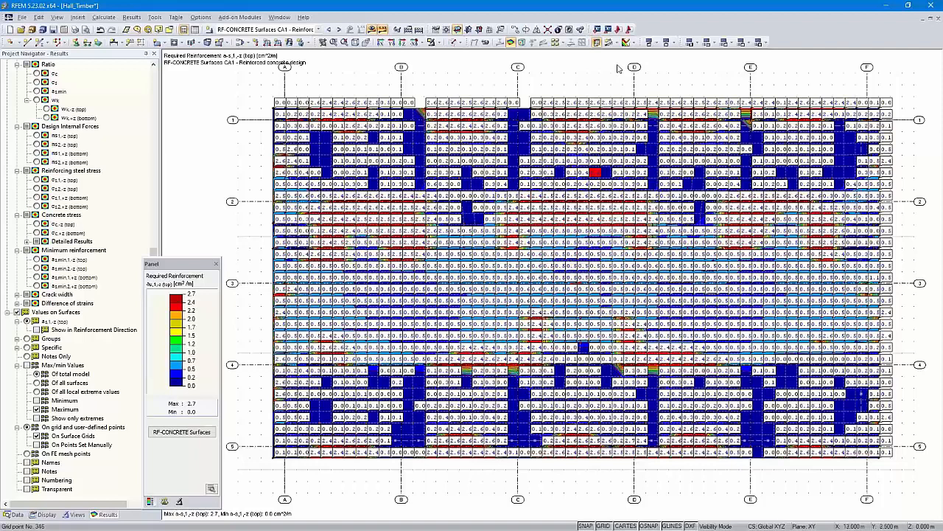
left_click(633, 42)
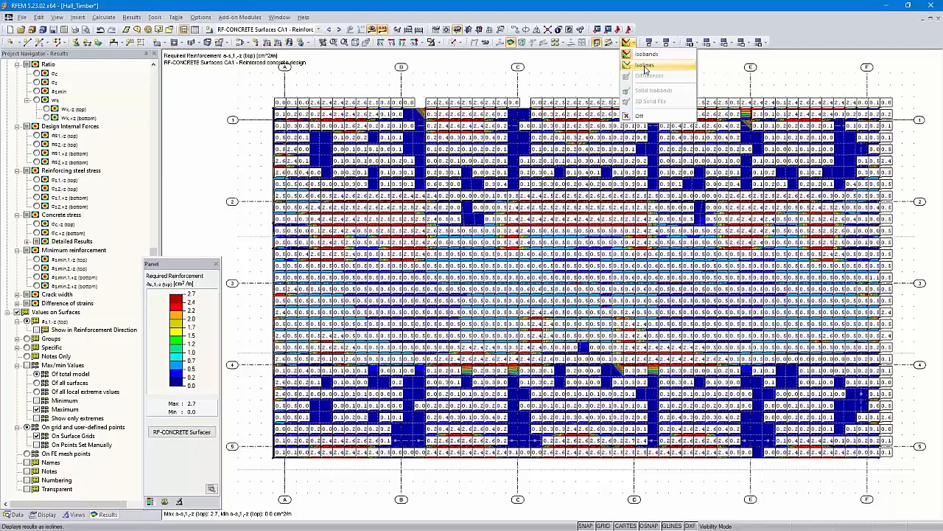
left_click(645, 67)
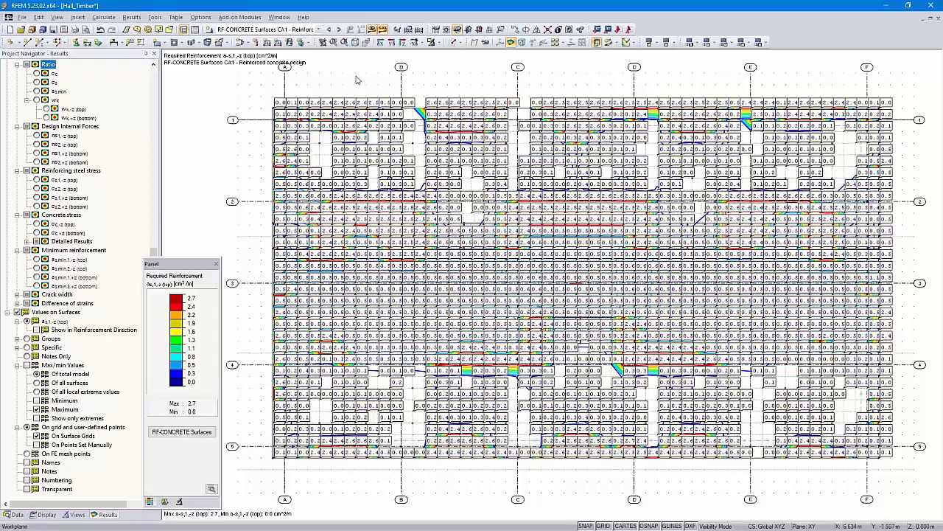
- Add the slab's required reinforcement graphic to printout report PR1 at full page height, rotated 90°
left_click(77, 30)
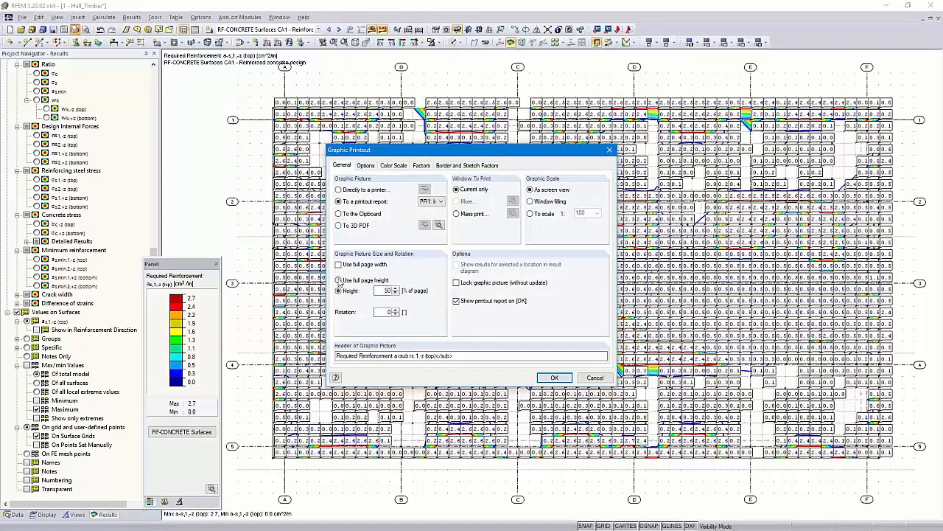
left_click(345, 281)
left_click(388, 313)
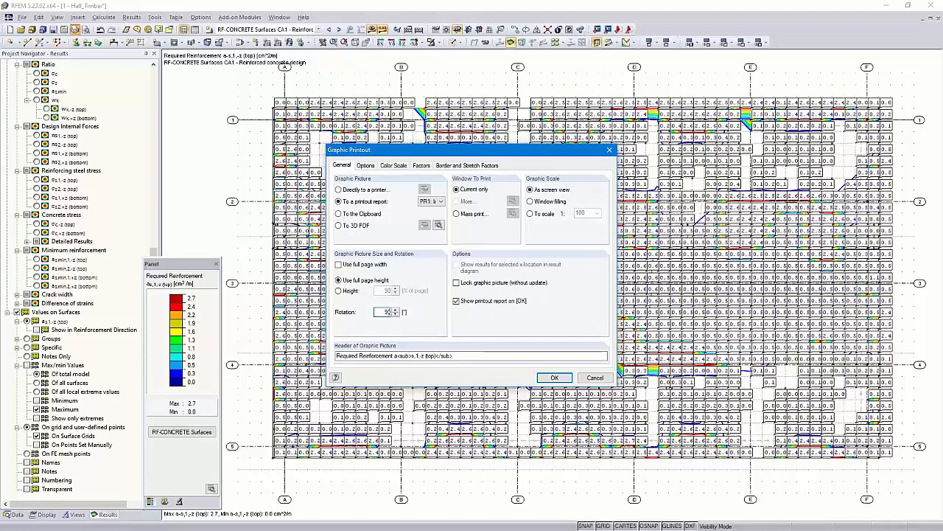
left_click(554, 377)
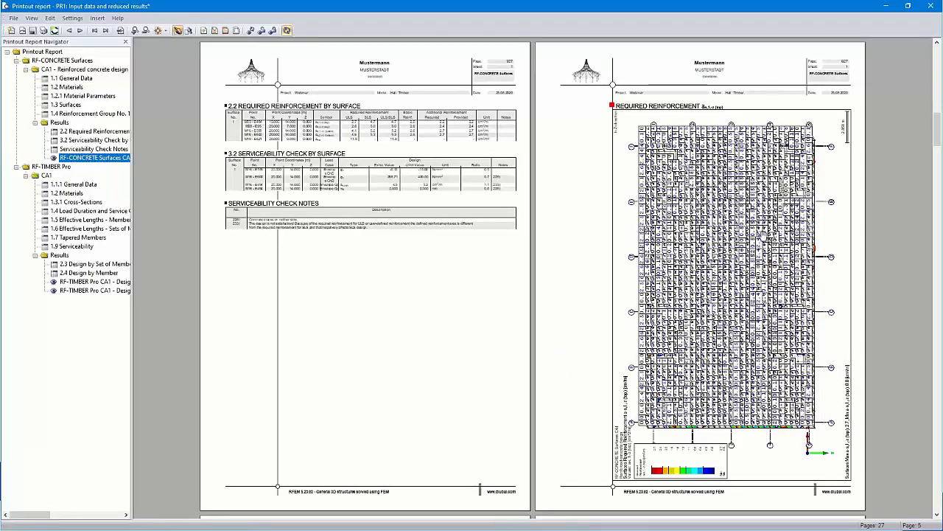
- Examine the legibility of the required reinforcement graphic on its report page, and close the report without saving
scroll(763, 227, "up", 1, "ctrl")
scroll(584, 232, "up", 1, "ctrl")
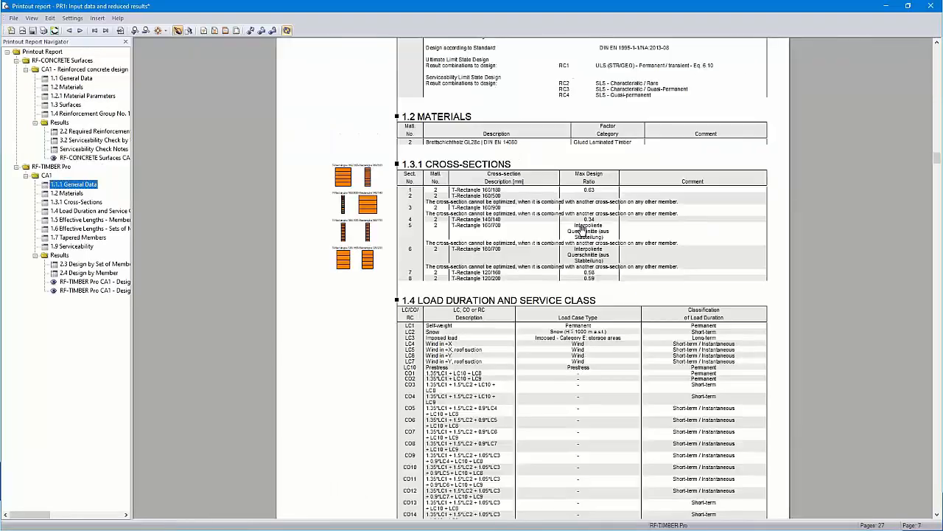
left_click(96, 158)
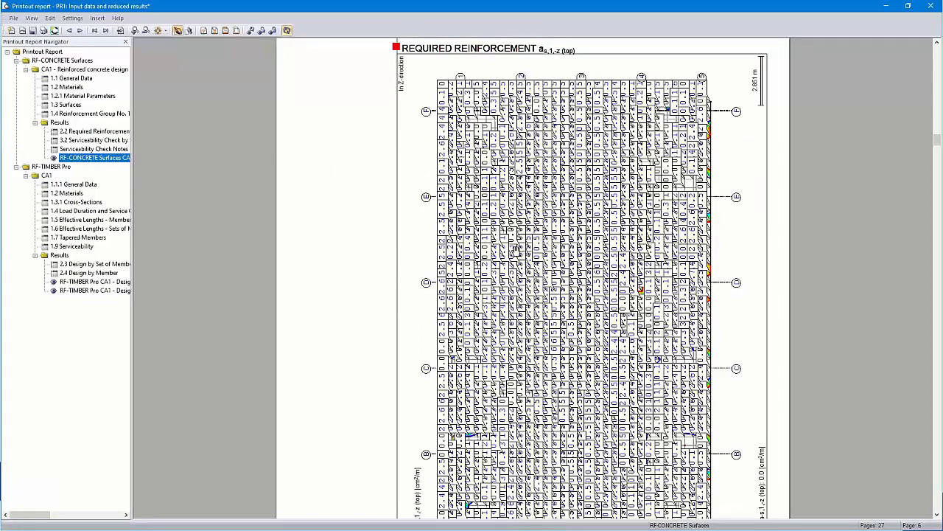
left_click(932, 6)
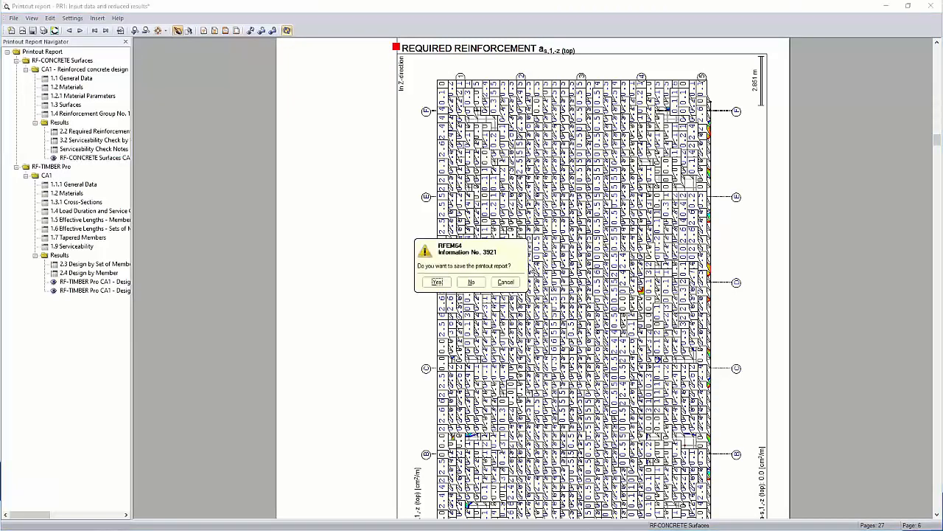
left_click(471, 283)
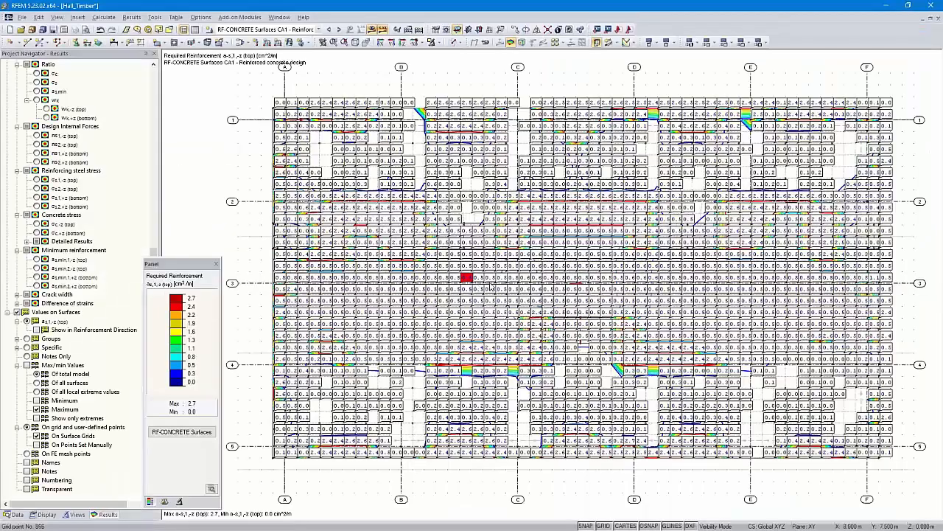
- Open the display properties of the result values on surfaces and set the positive values' text color to black for the printout report
right_click(573, 269)
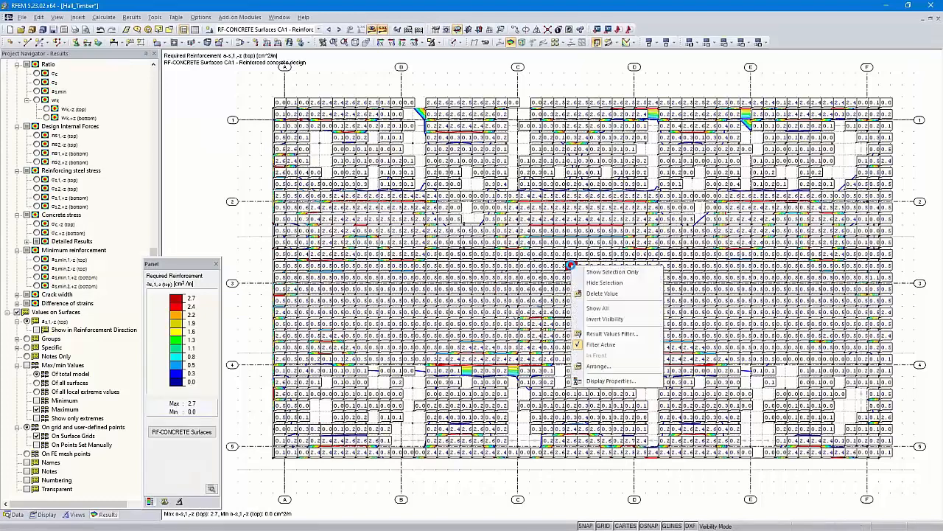
left_click(603, 383)
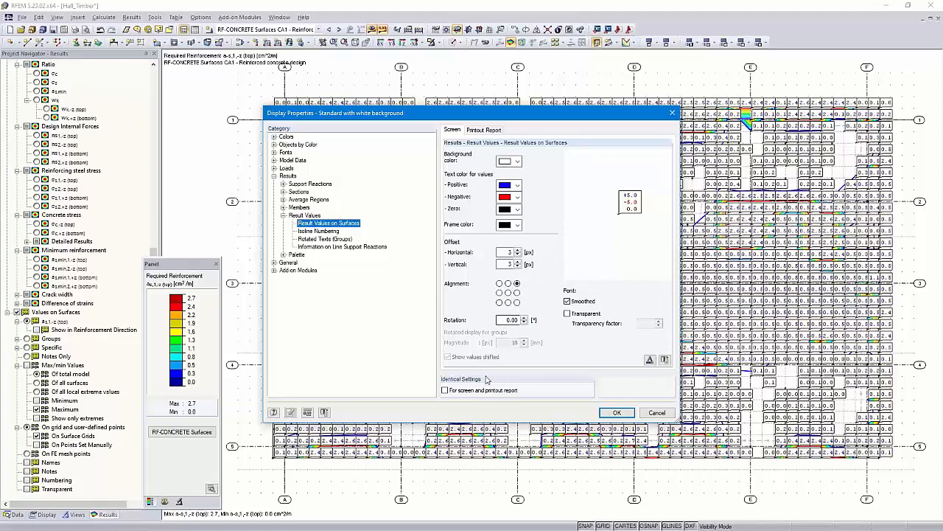
left_click(491, 134)
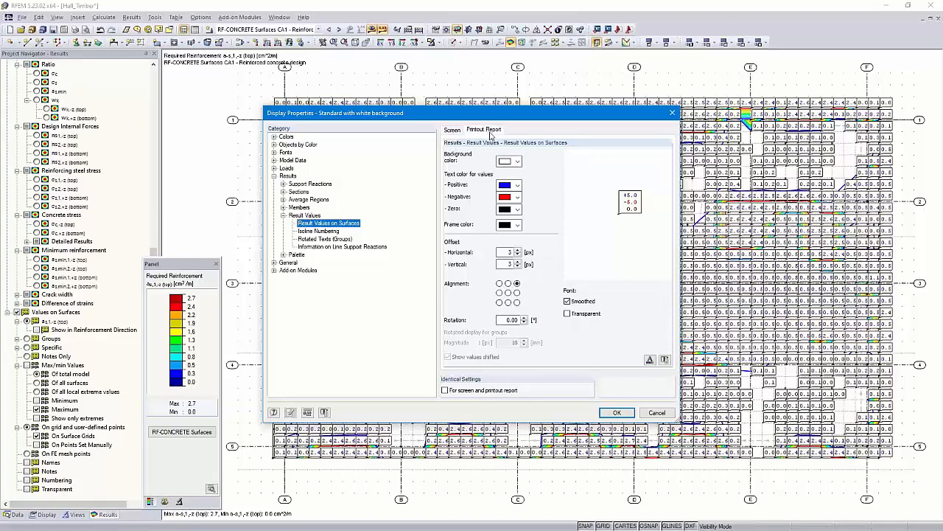
left_click(453, 131)
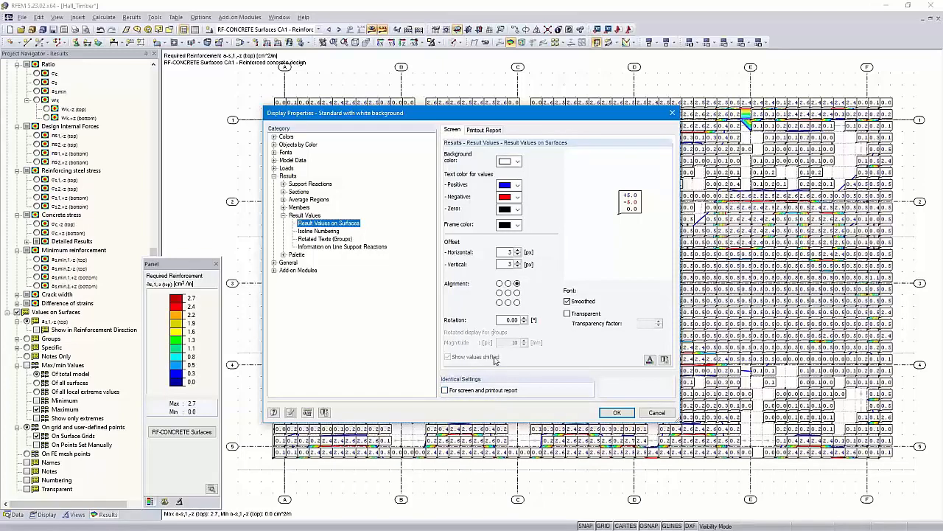
left_click(479, 131)
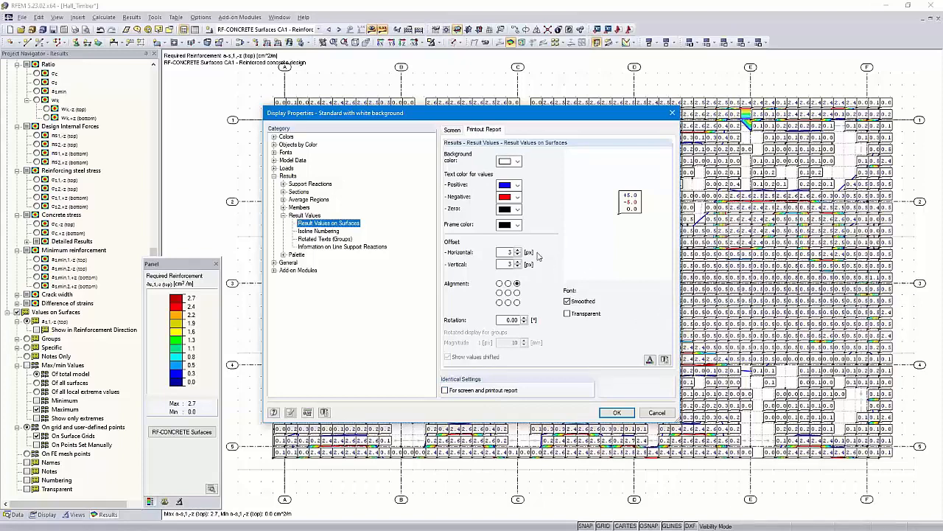
left_click(518, 186)
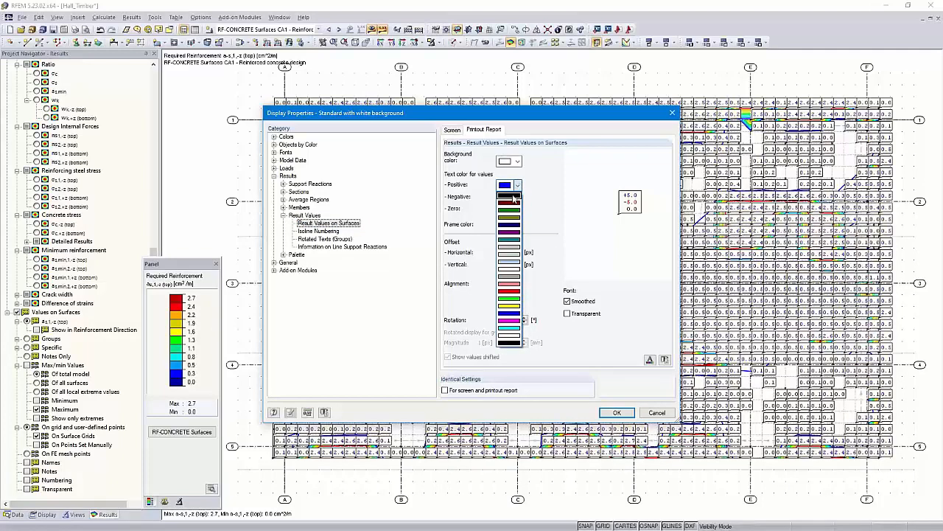
left_click(511, 195)
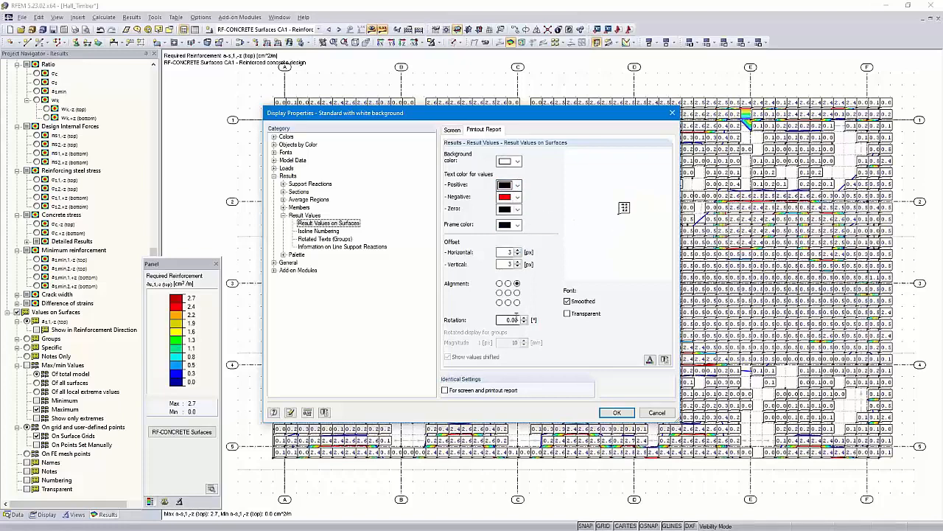
- Set the horizontal and vertical offsets of the surface result values to 0 px and centre their alignment
left_click(516, 254)
key("Tab")
type("0")
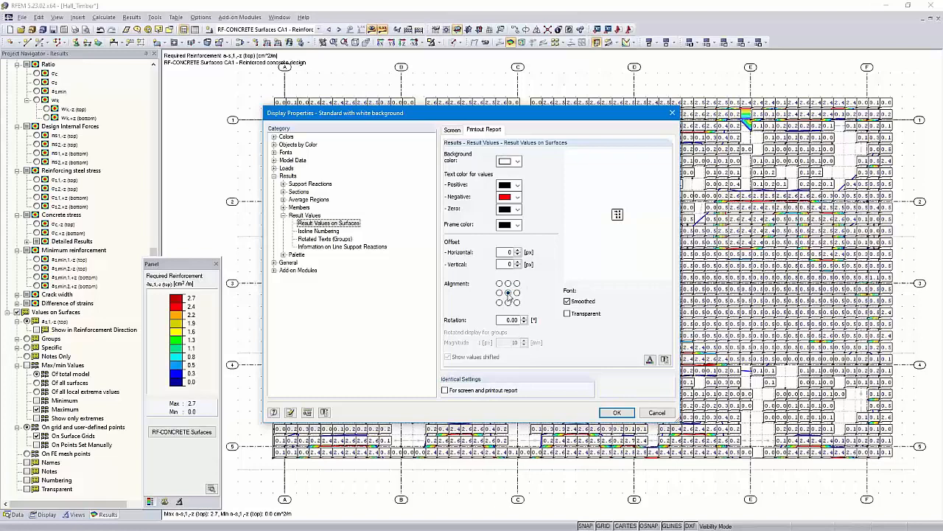
- Set the font size of the surface result values in the printout report to 4 and apply the display properties
left_click(649, 360)
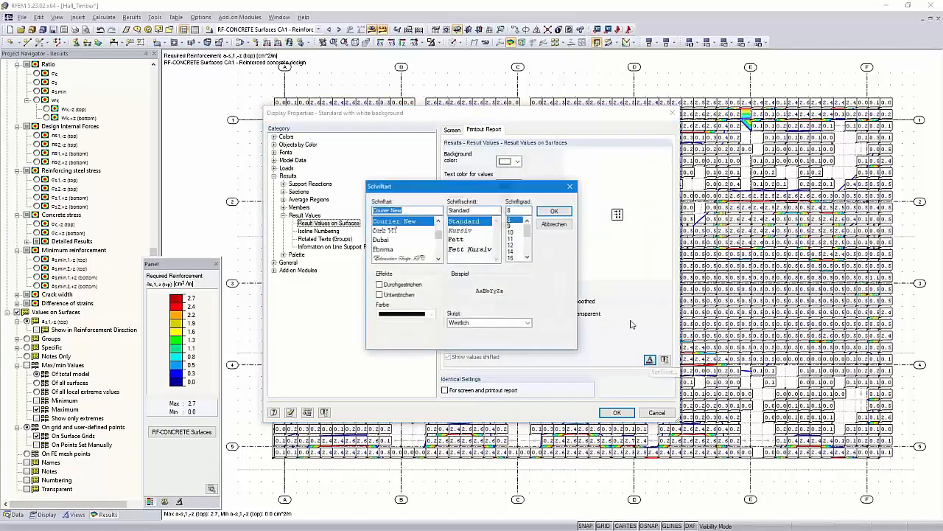
double_click(517, 210)
type("4")
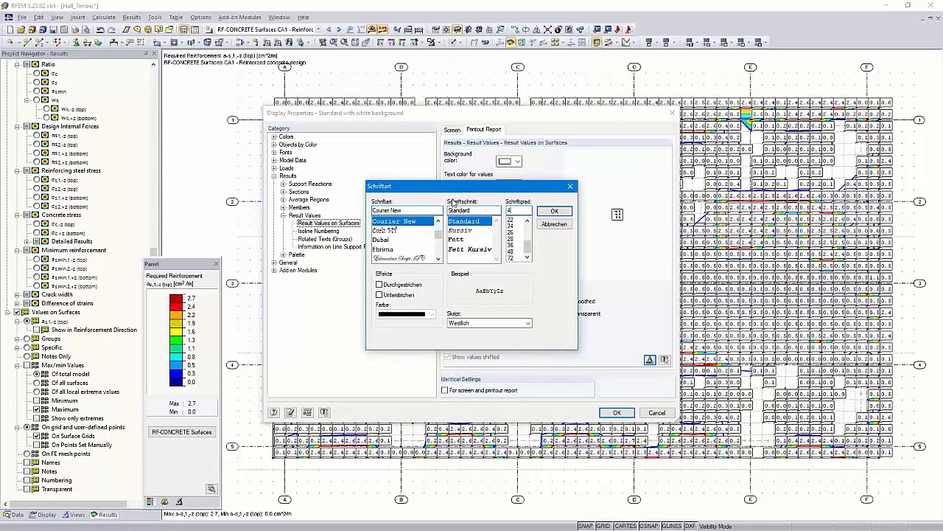
left_click(552, 213)
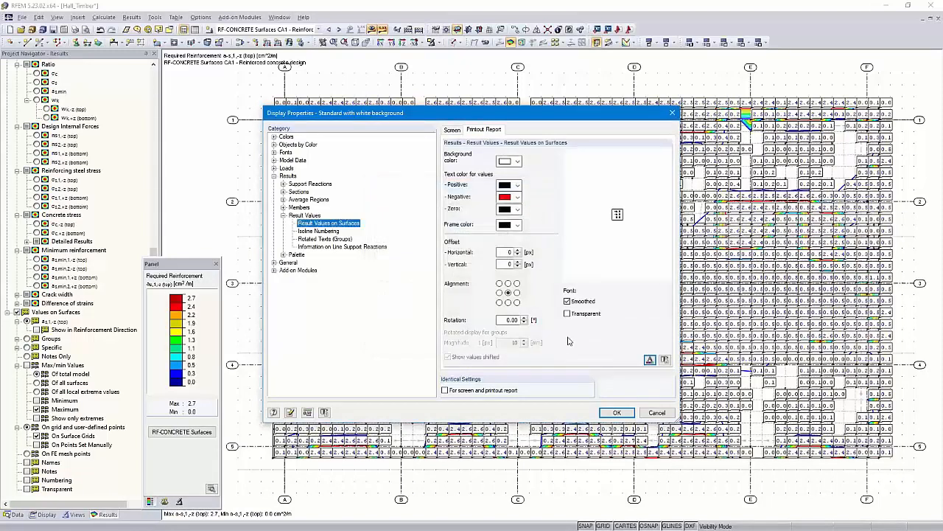
left_click(617, 413)
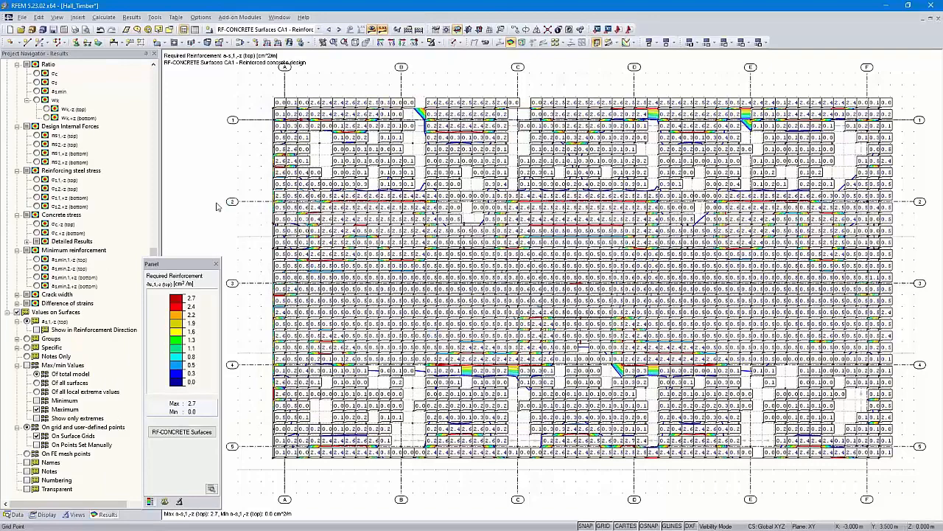
- Preview the required reinforcement graphic in printout report PR1 to check the value labels' legibility, and close the report without saving
left_click(75, 29)
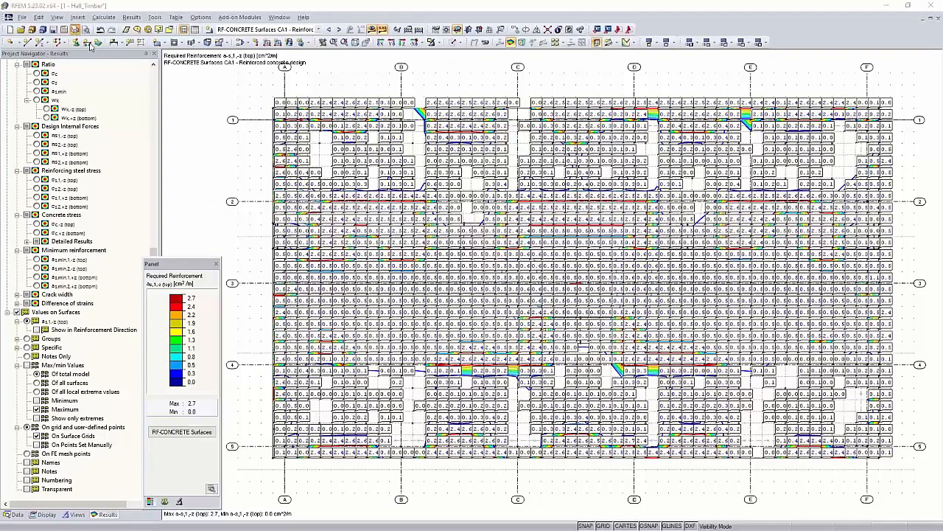
left_click(551, 378)
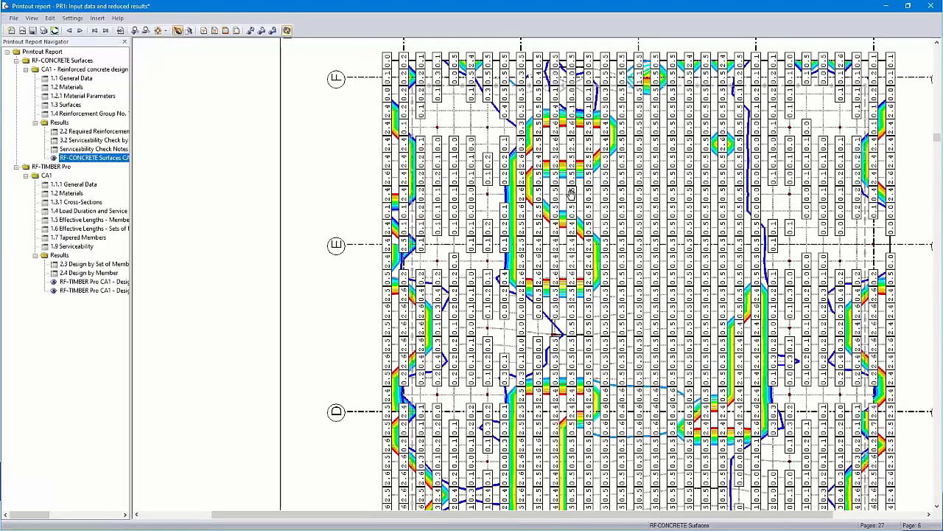
scroll(564, 197, "up", 1)
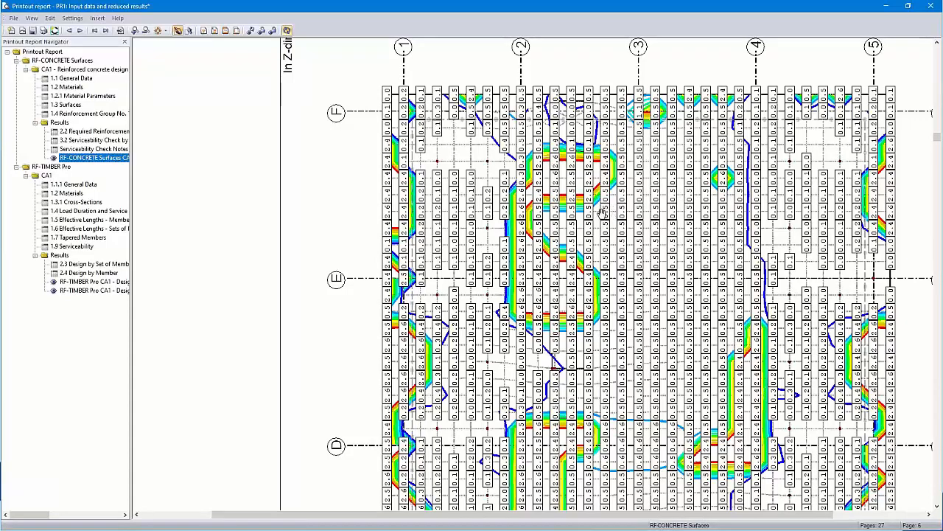
scroll(643, 241, "up", 2)
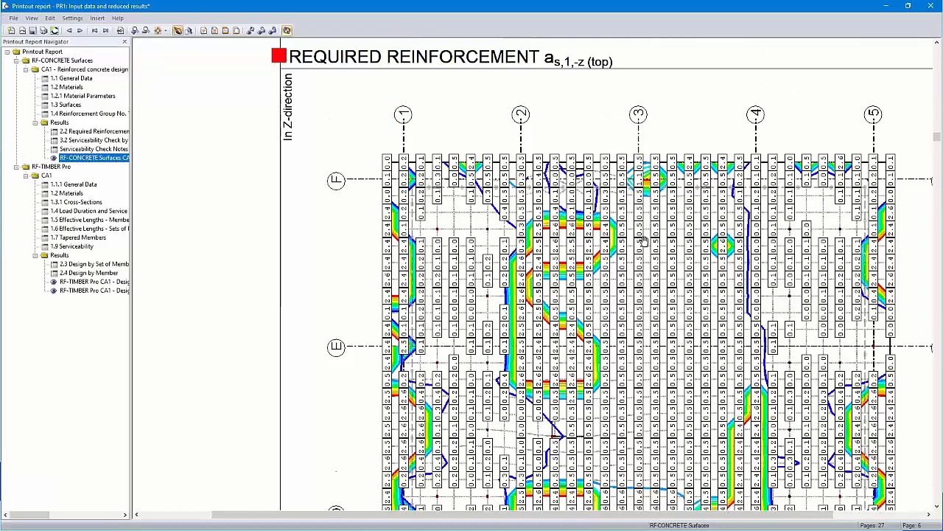
scroll(643, 241, "down", 10)
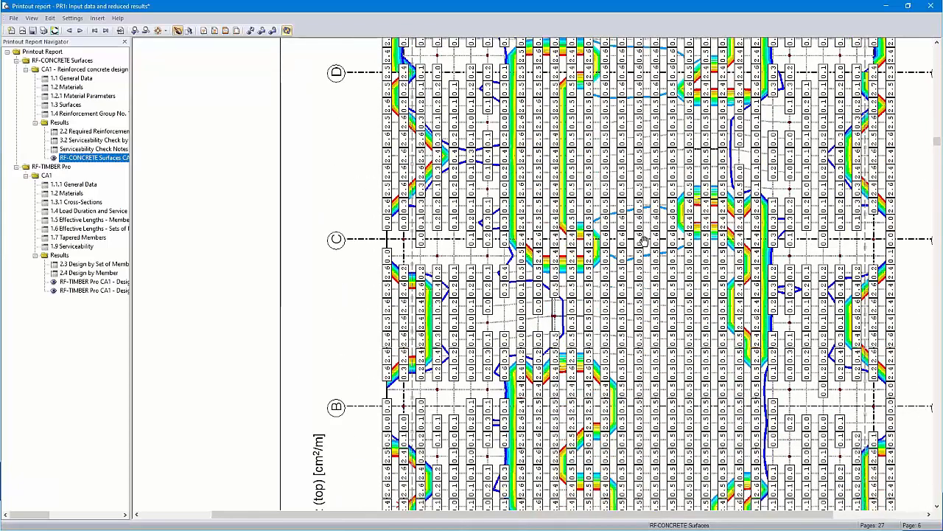
left_click(933, 6)
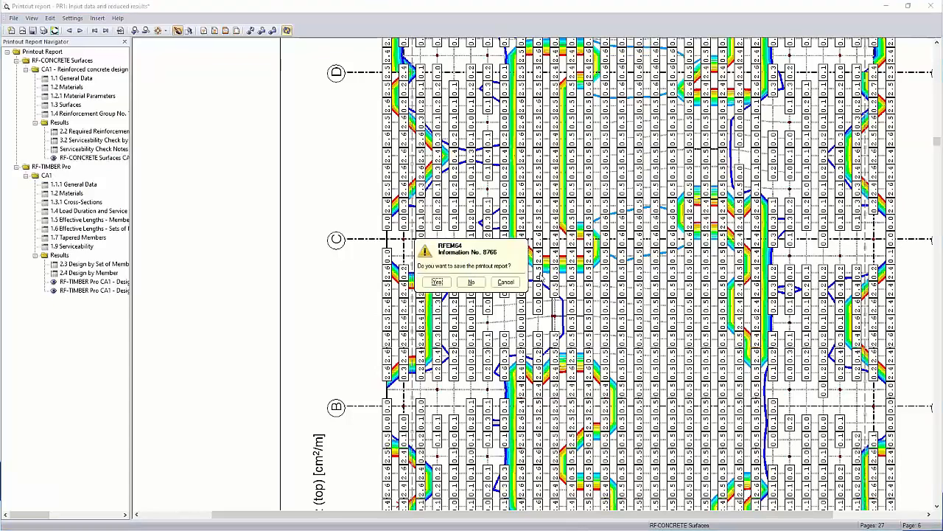
left_click(470, 282)
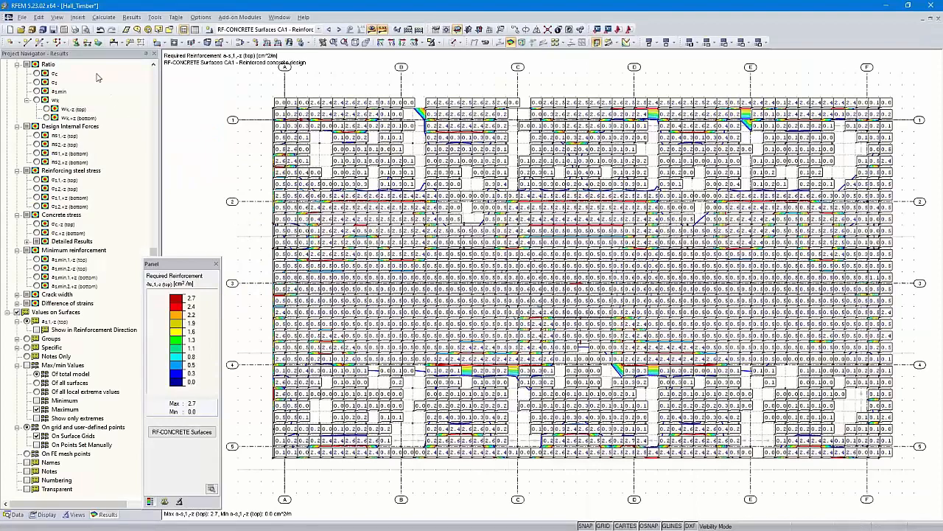
- Set the graphic printout to mass print and select CA1 RF-CONCRETE Surfaces as the case for the result graphics
scroll(71, 151, "up", 10)
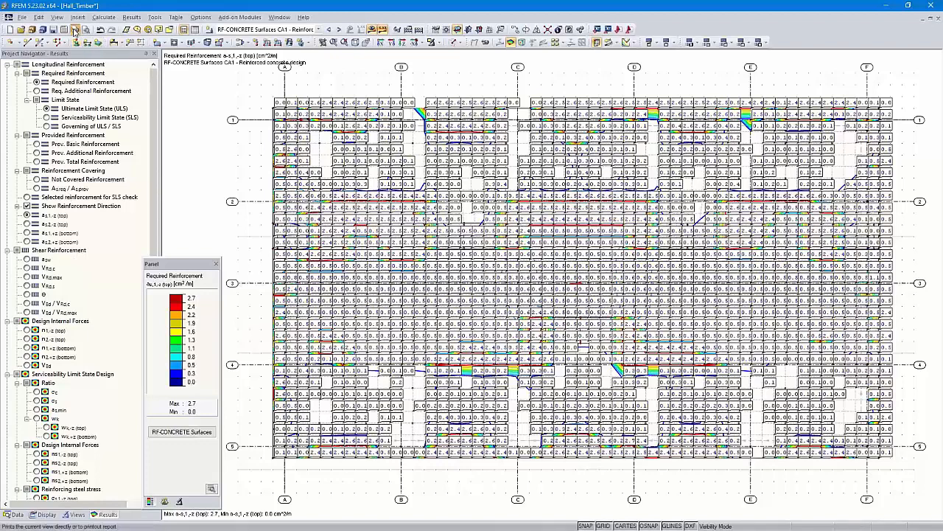
left_click(74, 29)
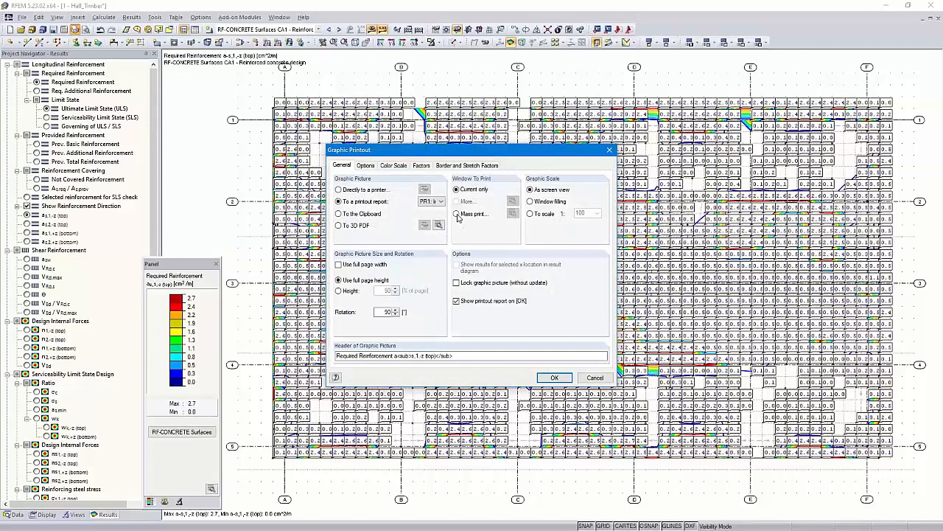
left_click(457, 214)
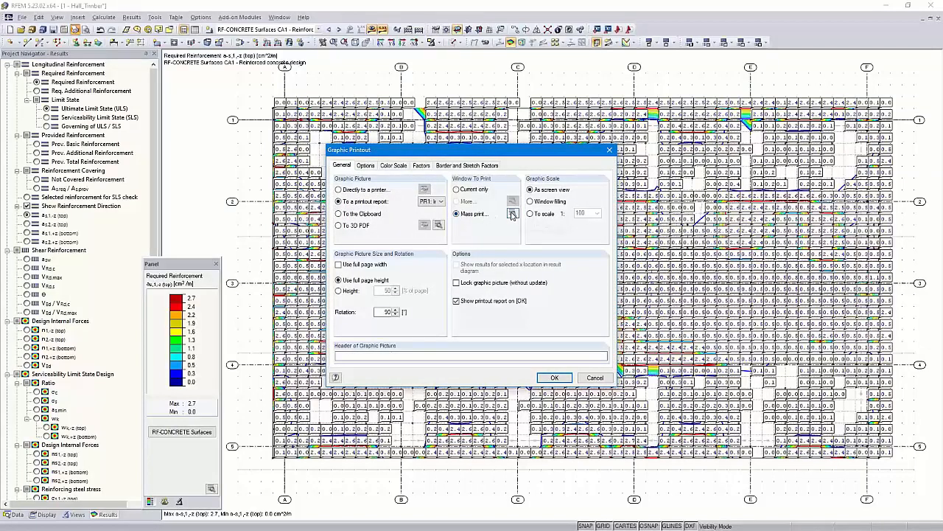
left_click(513, 213)
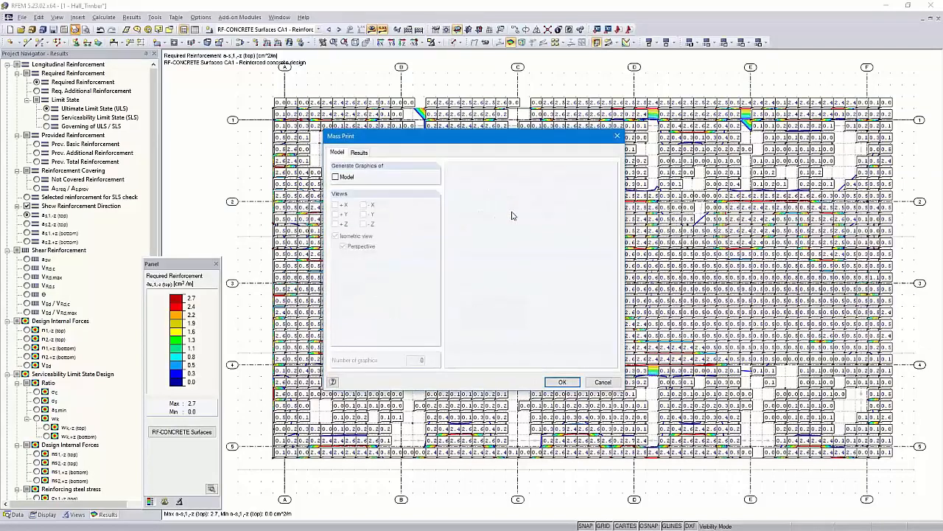
left_click(360, 153)
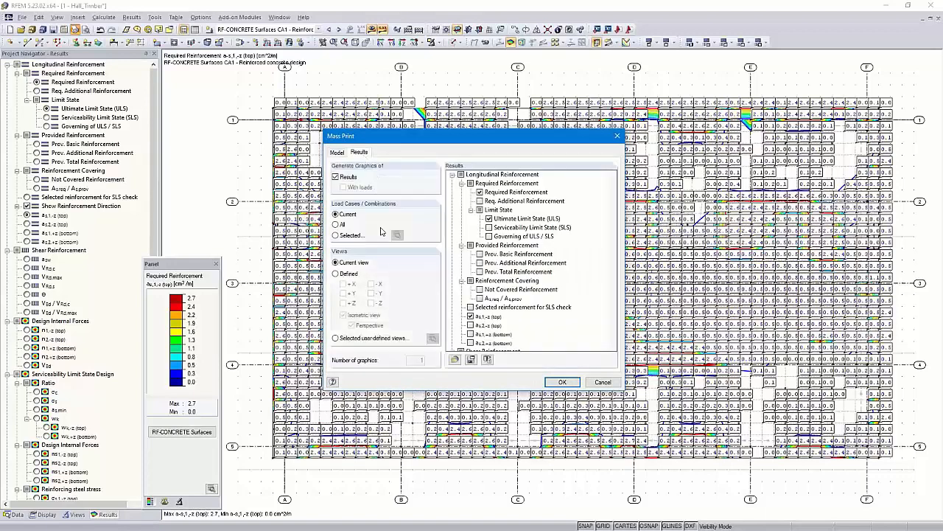
left_click(335, 235)
left_click(397, 235)
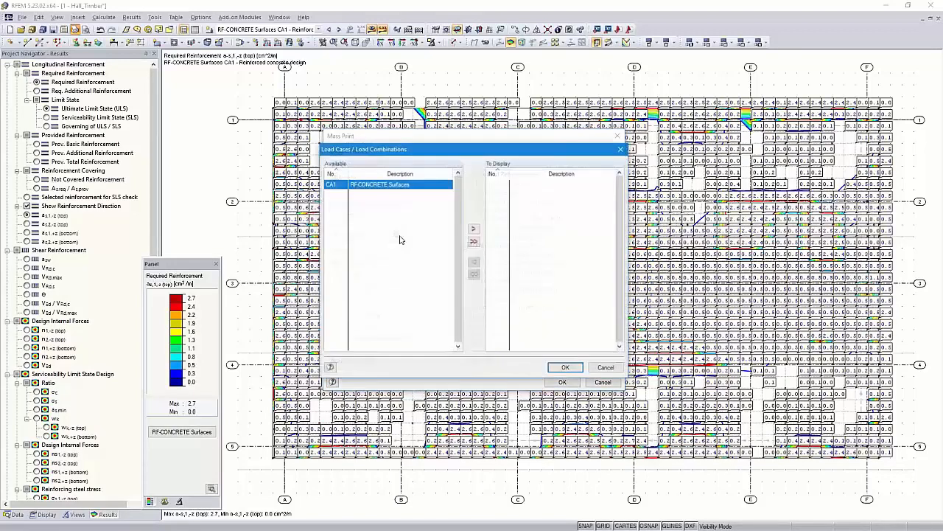
double_click(376, 185)
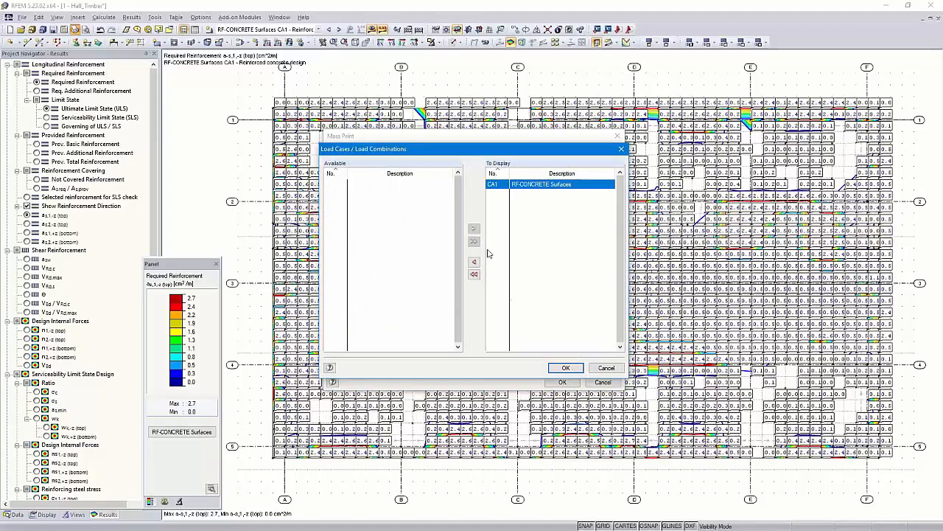
left_click(566, 366)
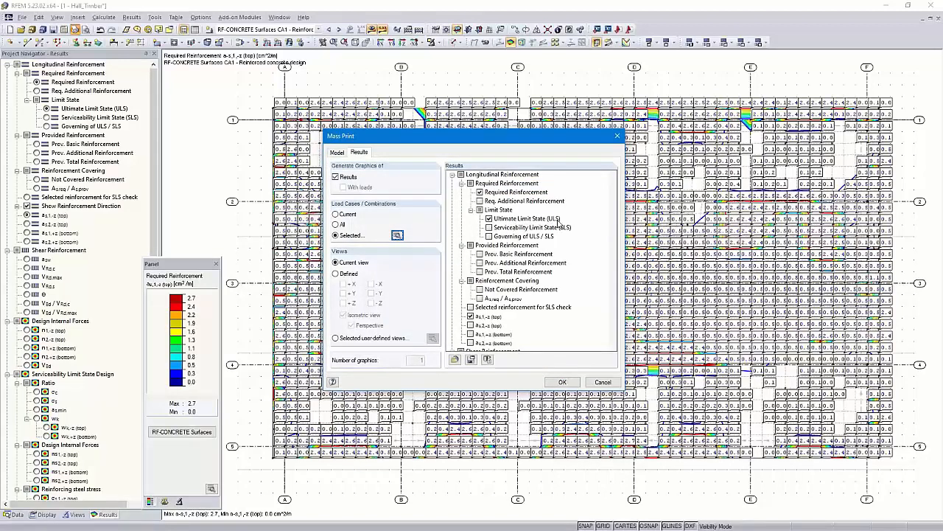
- Add a-s,2,-z (top), a-s,1,+z (bottom) and a-s,2,+z (bottom) to the mass print and generate the graphics in printout report PR1
scroll(497, 301, "down", 1)
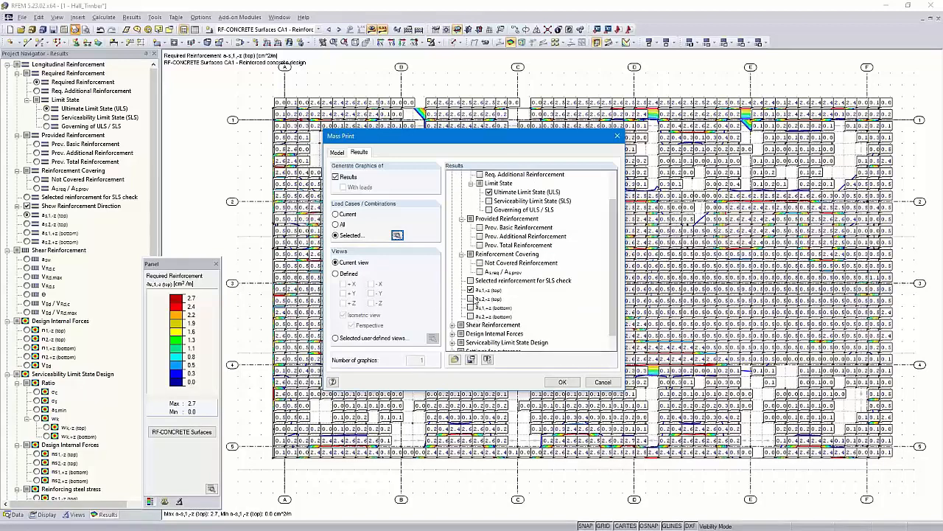
left_click(471, 299)
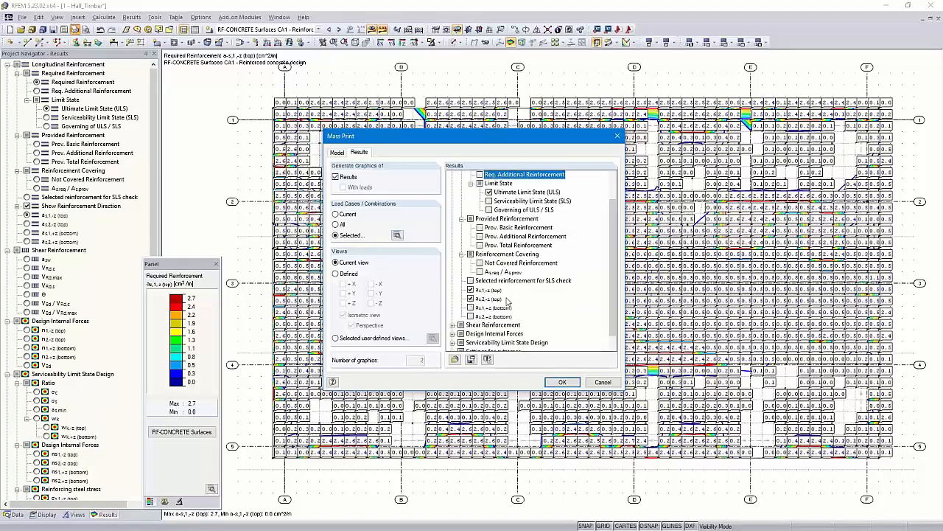
left_click(471, 316)
scroll(520, 304, "down", 1)
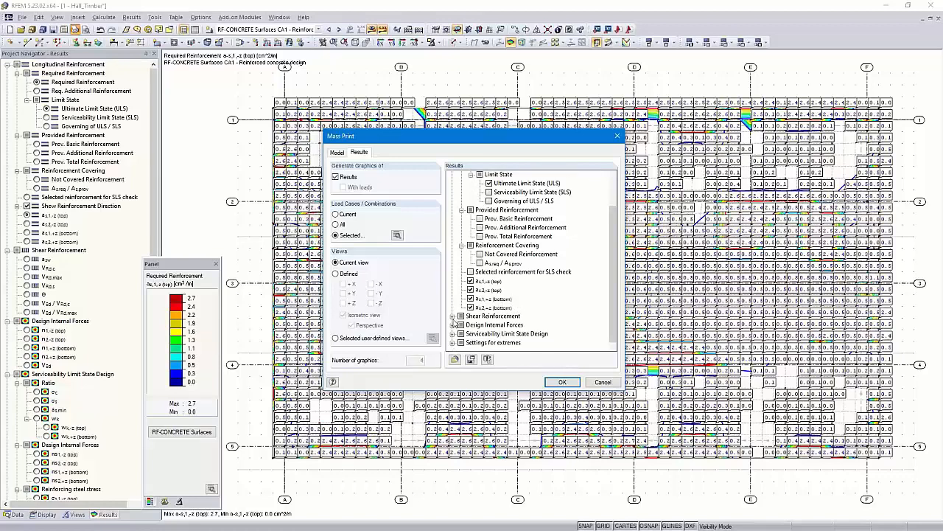
left_click(452, 316)
left_click(454, 280)
left_click(562, 382)
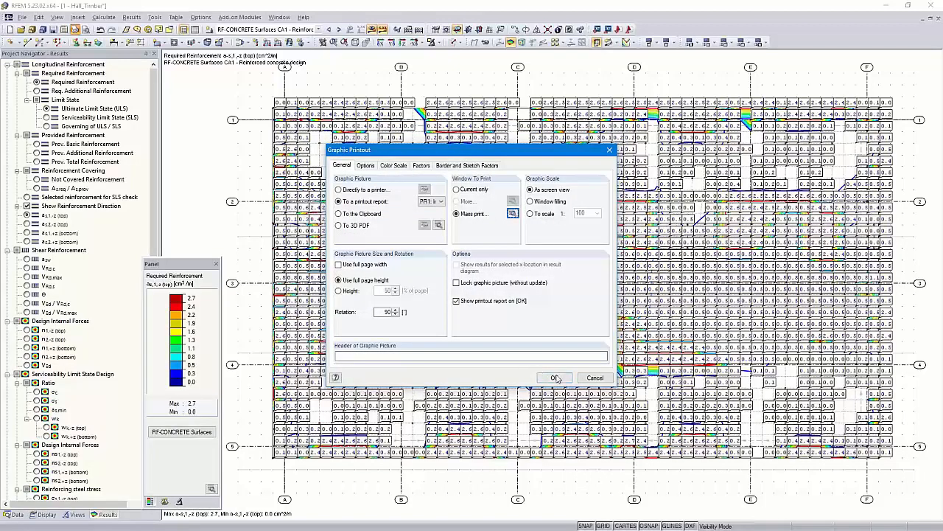
left_click(555, 378)
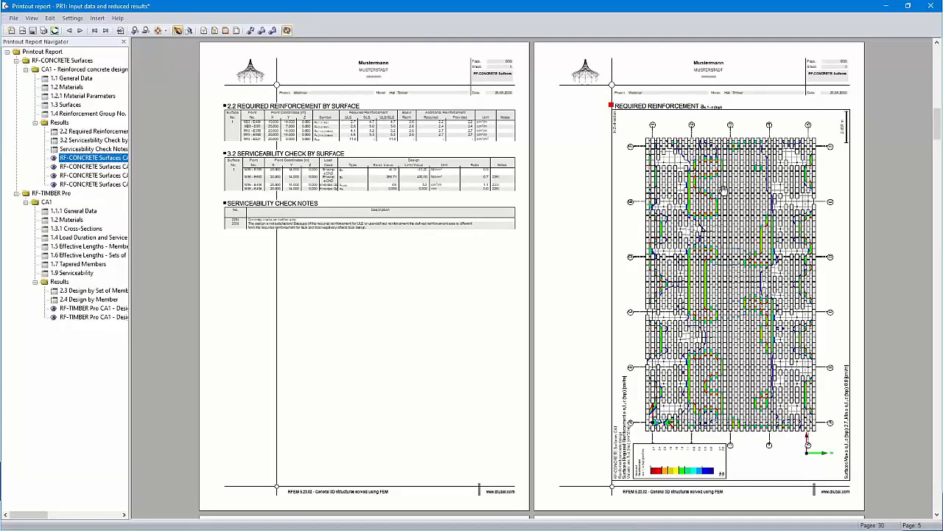
- Examine the mass-printed required reinforcement graphics in the report, going through a-s,2,-z (top) and a-s,1,+z (bottom)
scroll(723, 191, "up", 2)
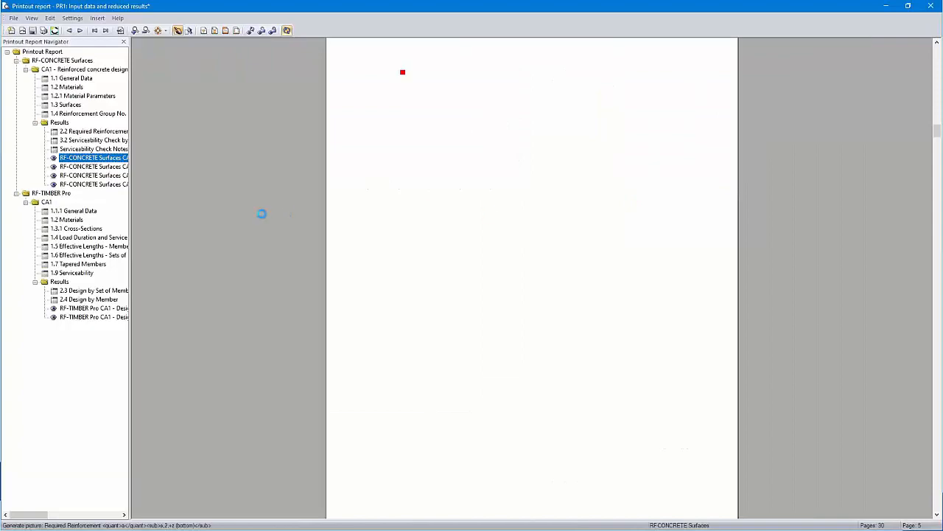
left_click(101, 168)
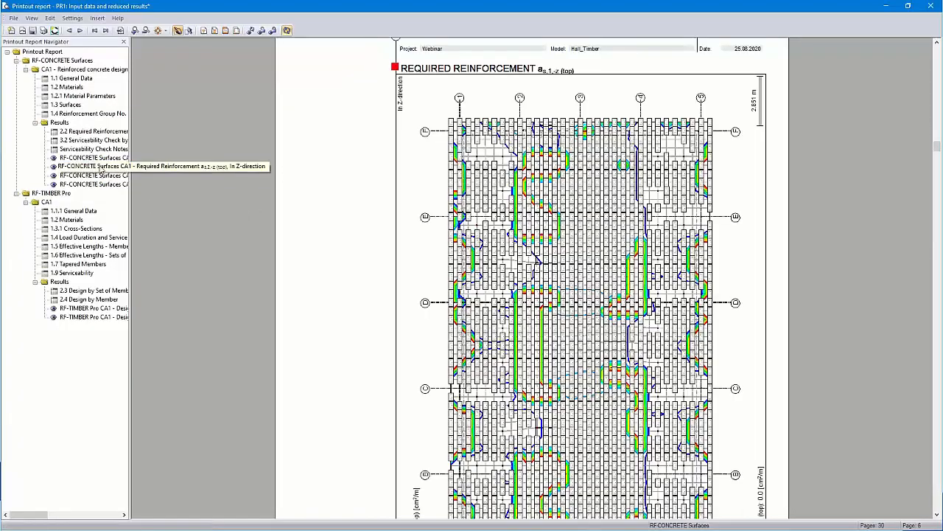
left_click(101, 175)
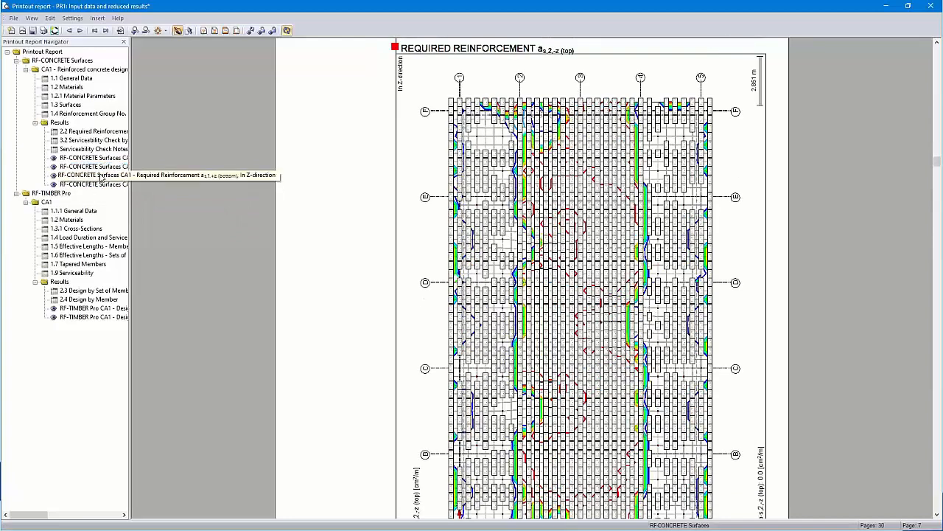
- Examine the required reinforcement graphic for a-s,2,+z (bottom) in the report, up close and as a whole page
left_click(99, 186)
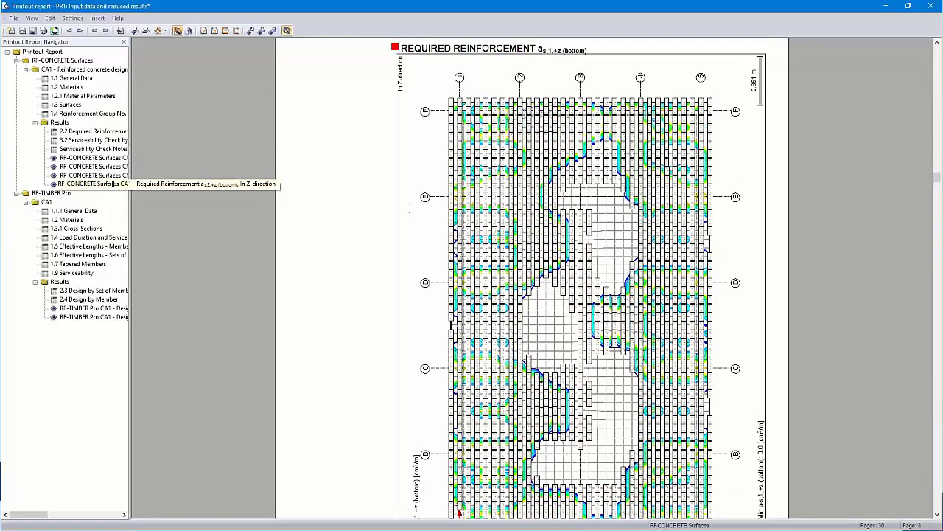
scroll(544, 167, "up", 1)
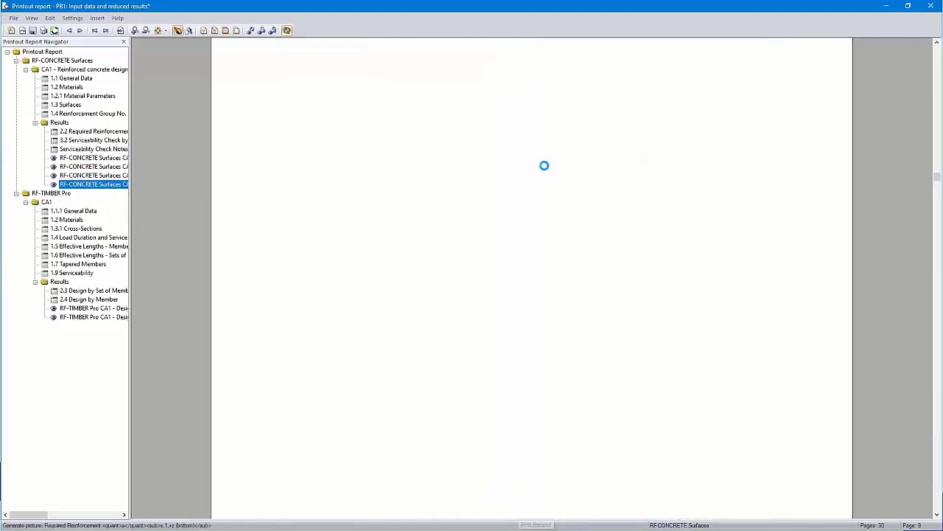
scroll(544, 166, "up", 1)
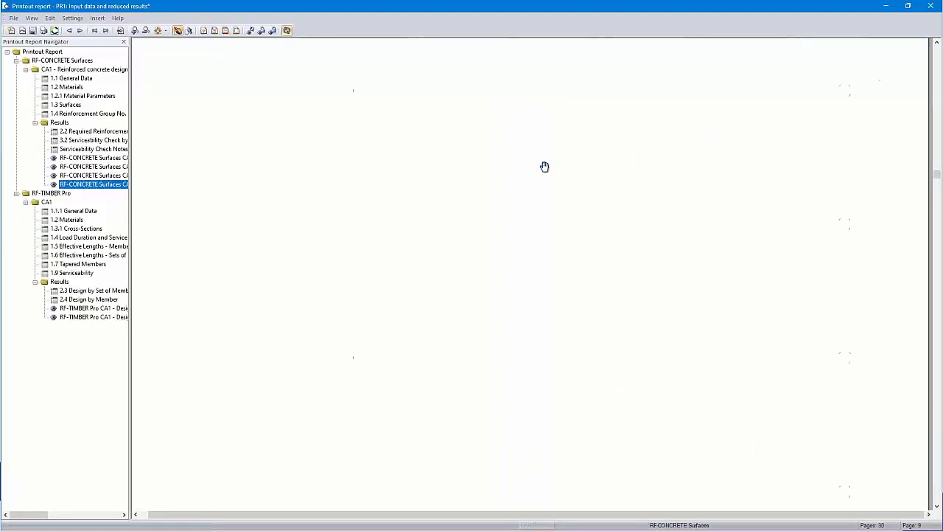
left_click(160, 32)
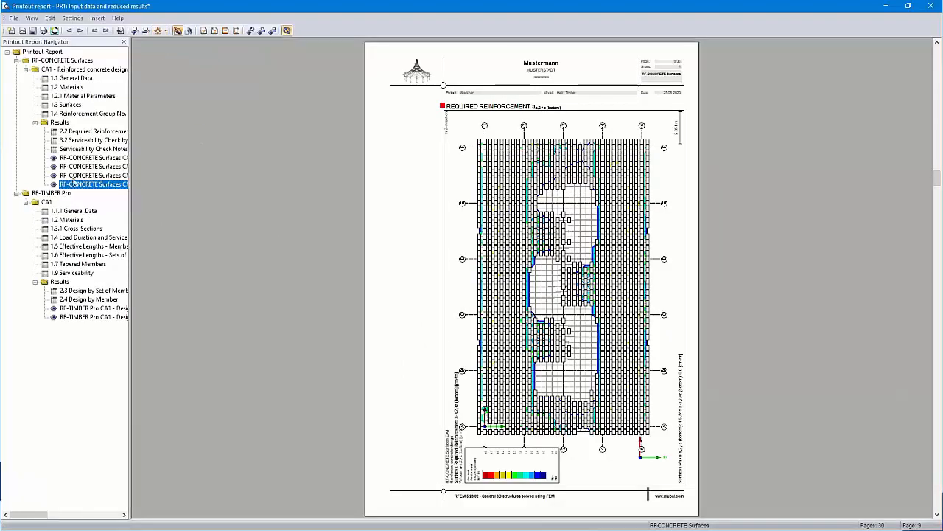
- Add the line "Design notes:" with blank bullet lines below it to the additional explanation of RF-TIMBER Pro's 1.1.1 General Data
left_click(78, 212)
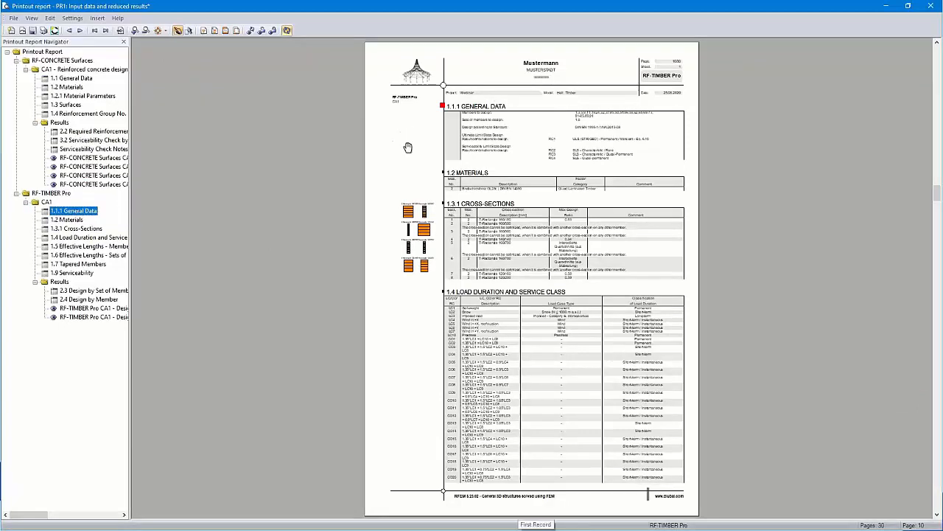
scroll(410, 152, "up", 1)
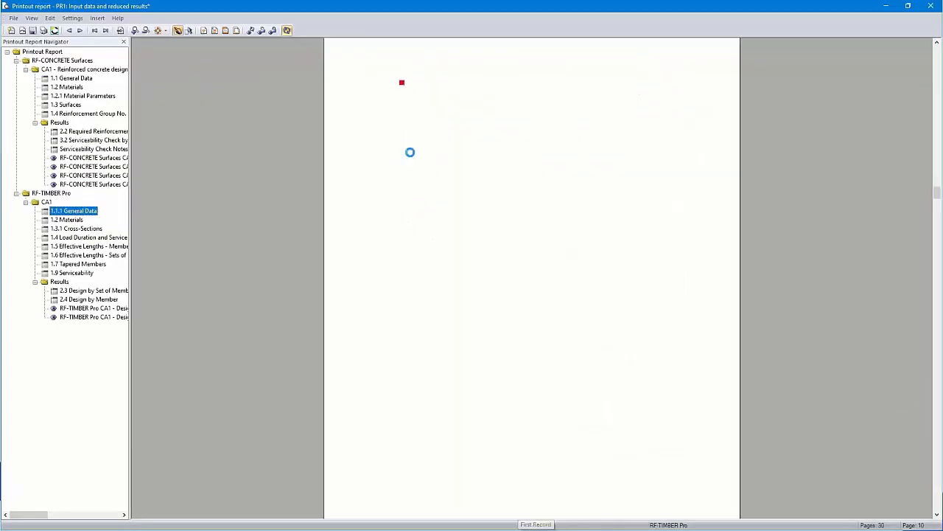
scroll(410, 153, "up", 1)
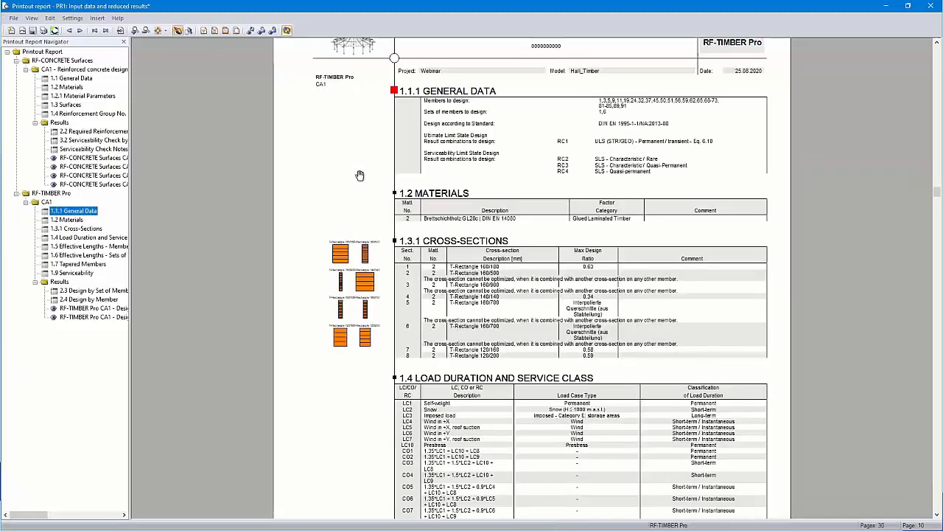
right_click(75, 213)
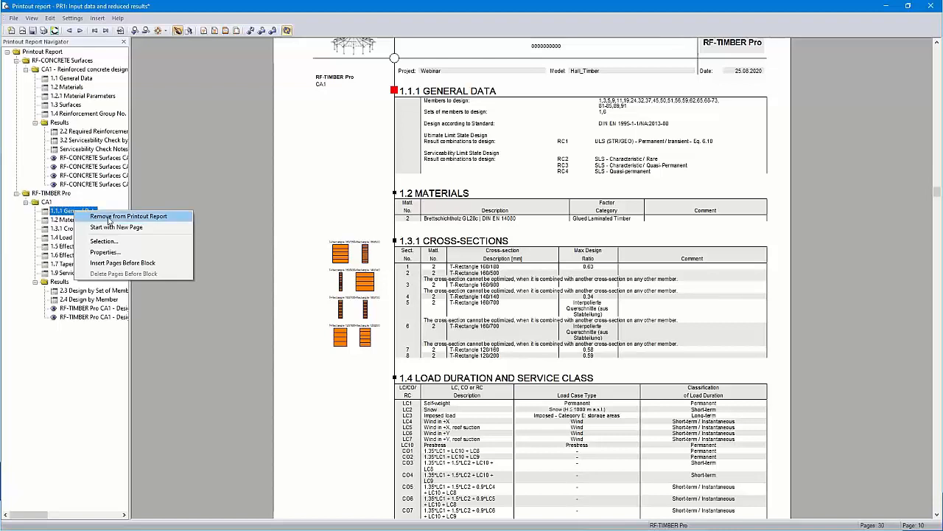
left_click(110, 254)
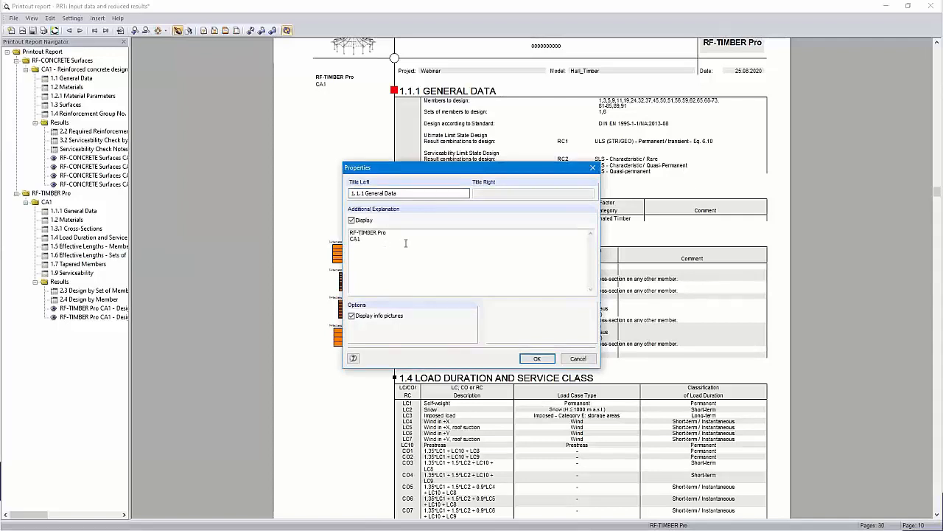
type("Design")
key("Return")
key("Return")
left_click(539, 359)
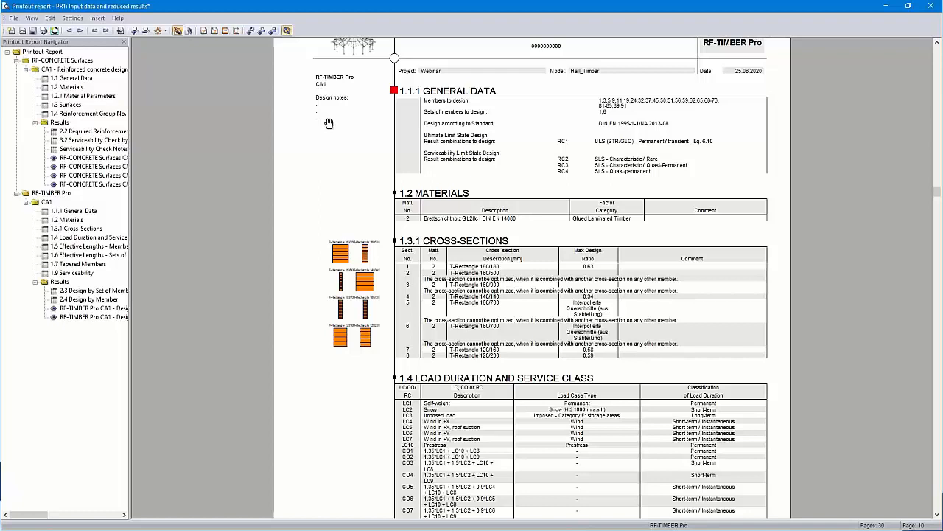
- Choose the header "2 - Dlubal" from the header library for the printout report header
scroll(530, 331, "up", 2)
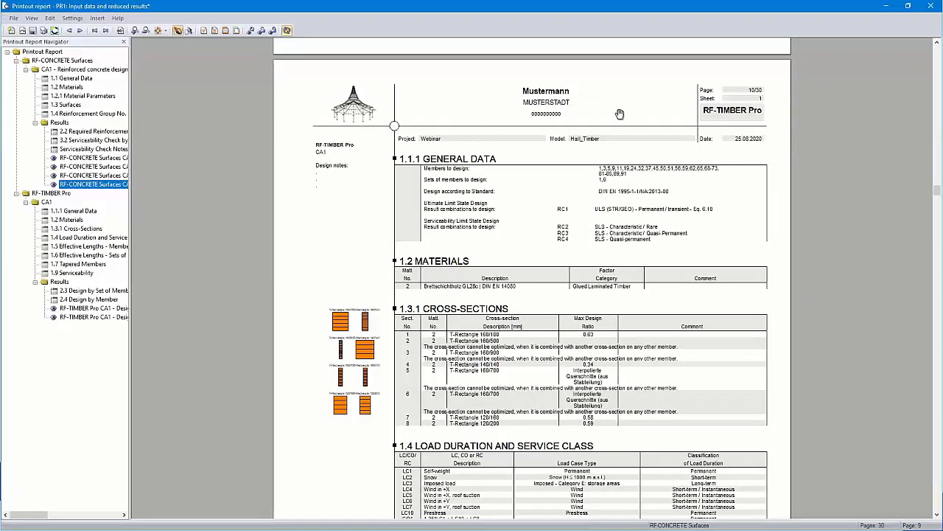
left_click(225, 31)
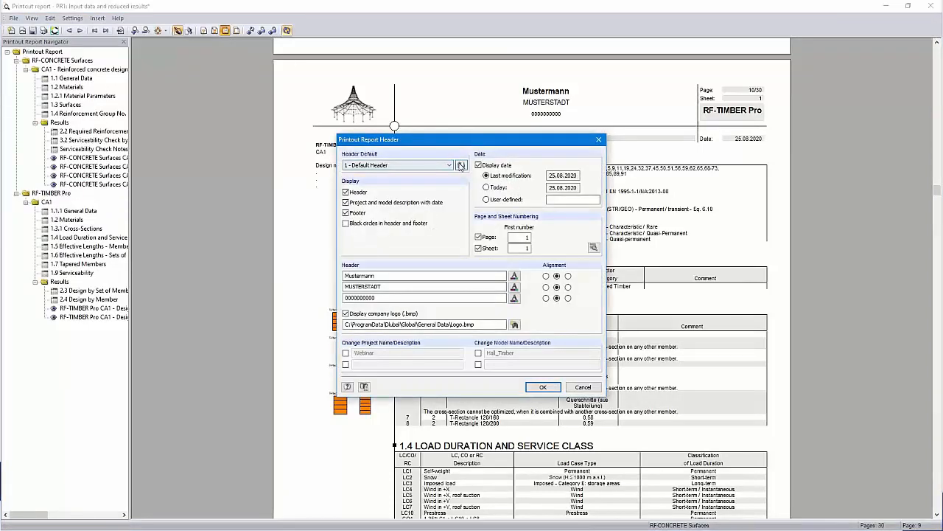
left_click(461, 167)
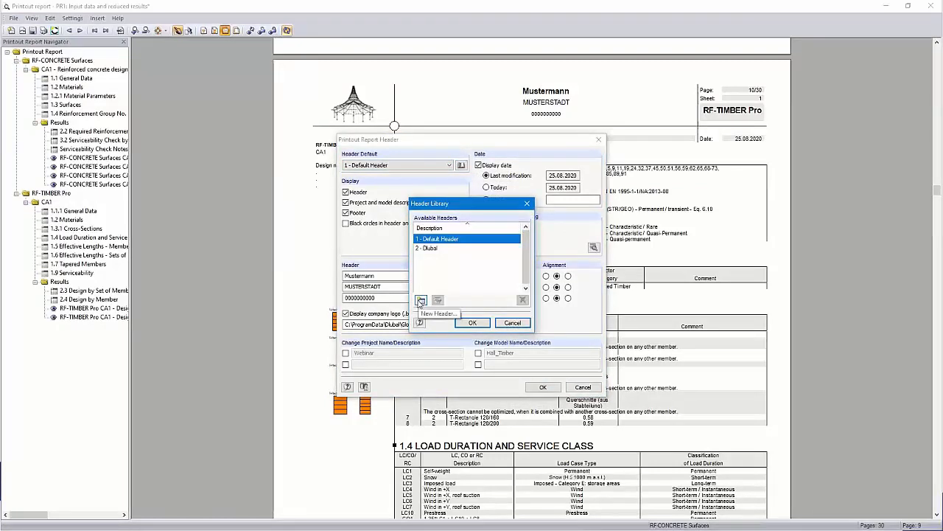
left_click(433, 249)
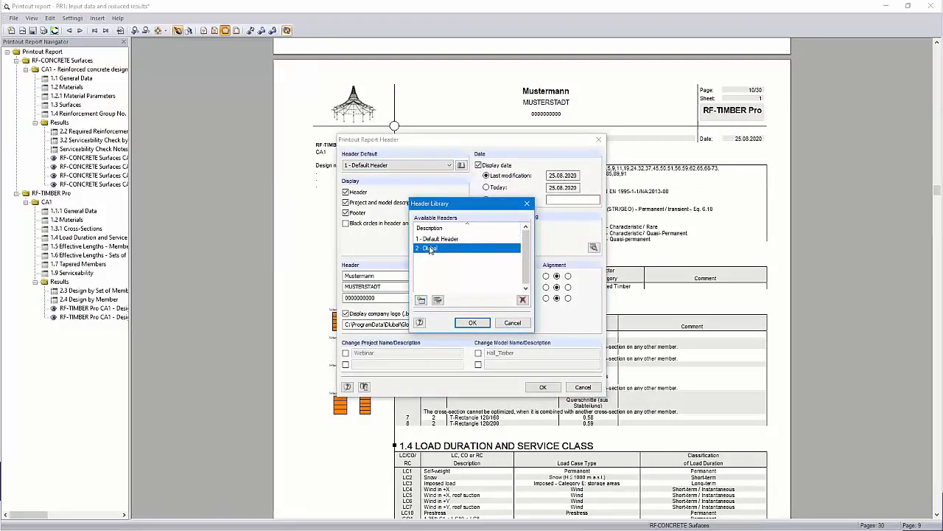
left_click(473, 323)
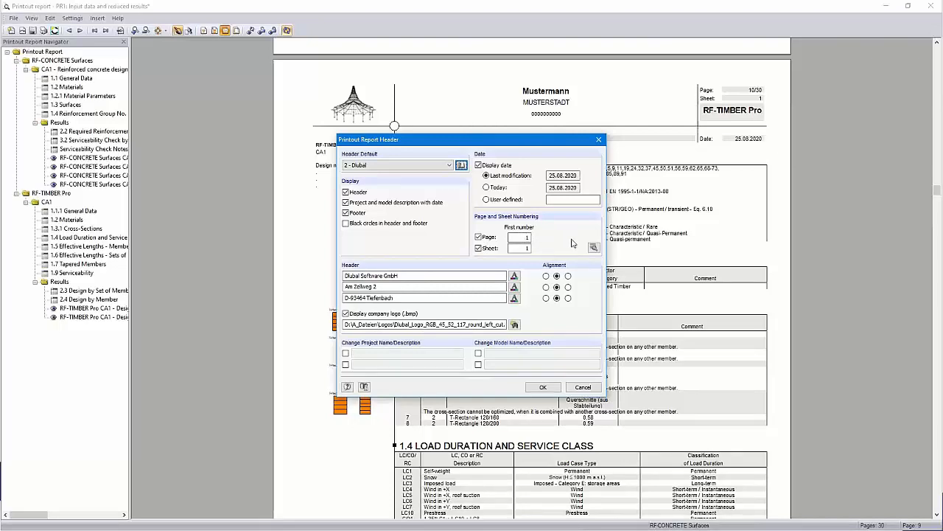
- Try the prefix option for the page numbering, leave it switched off, and apply the report header settings
left_click(593, 249)
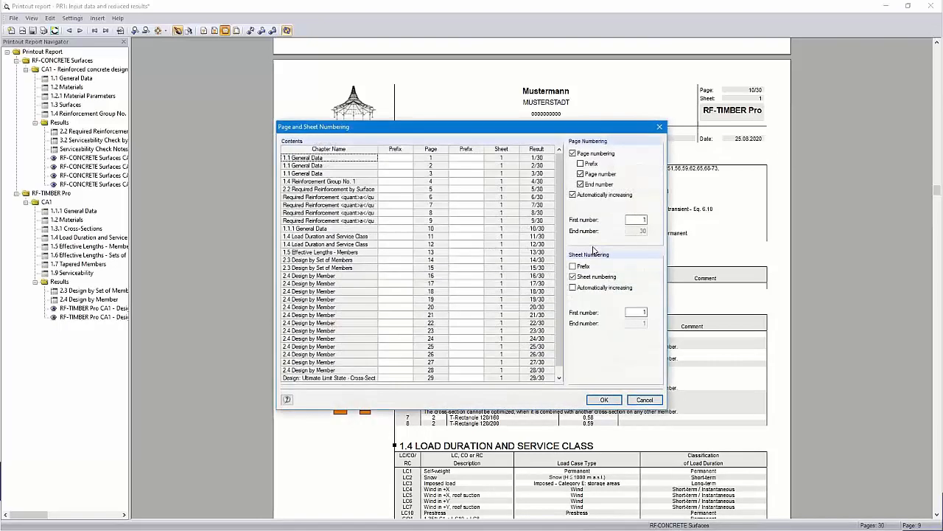
left_click(582, 164)
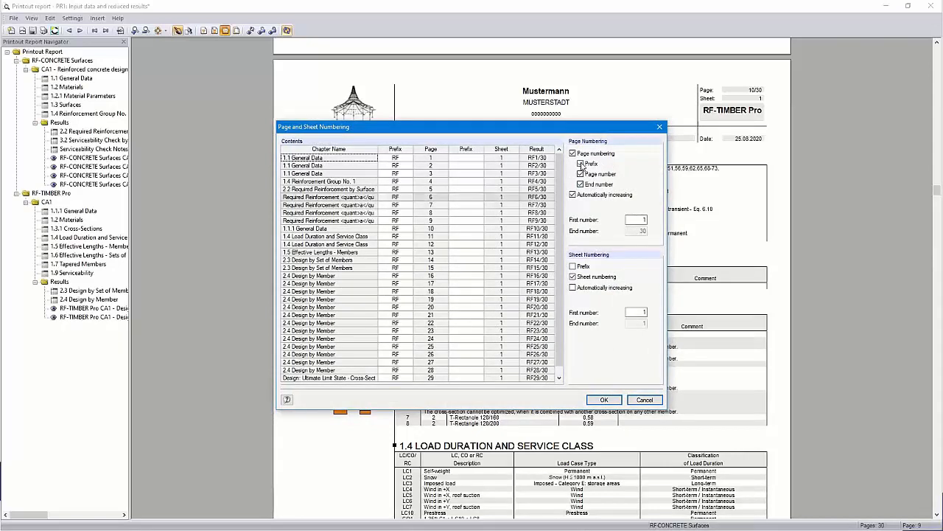
left_click(581, 163)
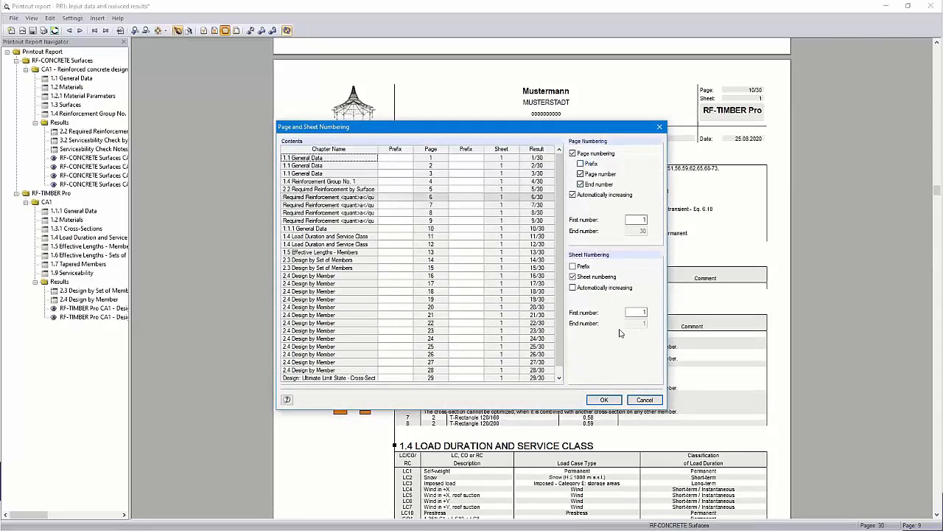
left_click(604, 401)
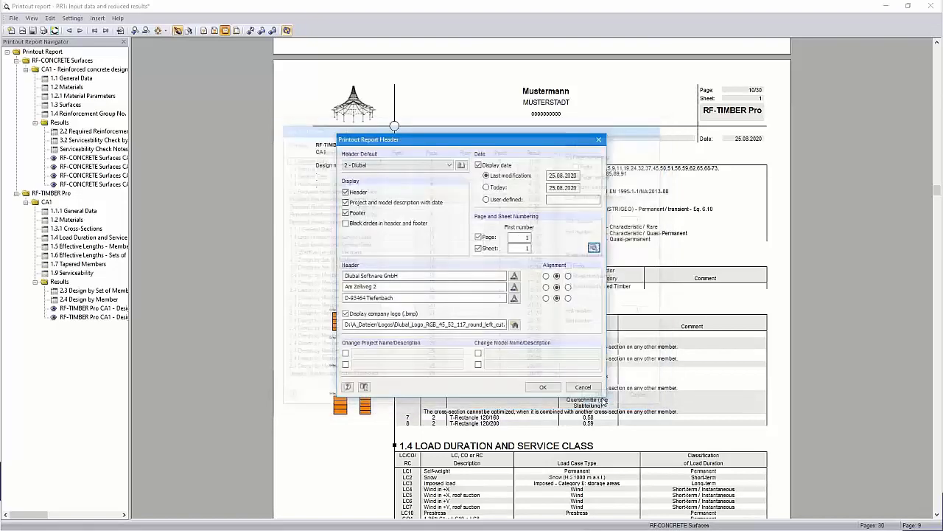
left_click(540, 384)
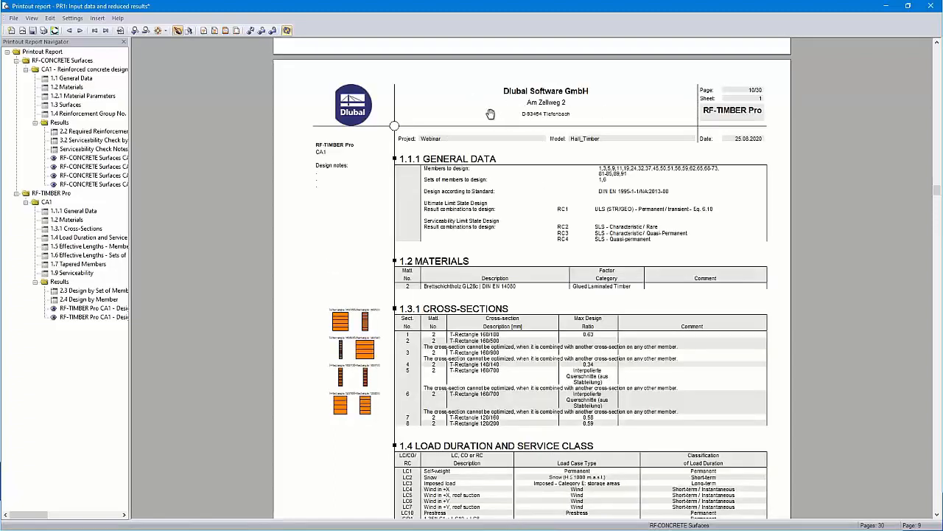
- Fill in the cover sheet's project as New Storage Building with its address, and enter the client's name and address
left_click(213, 32)
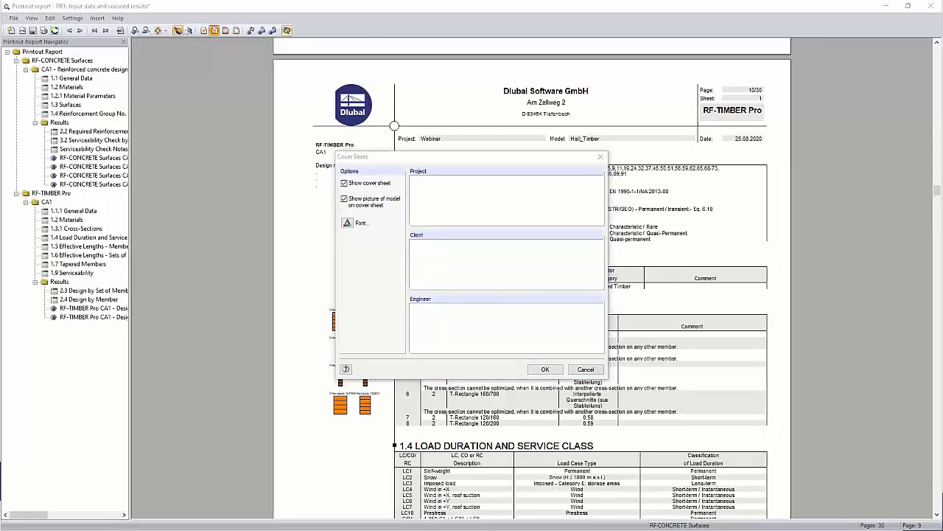
left_click(471, 185)
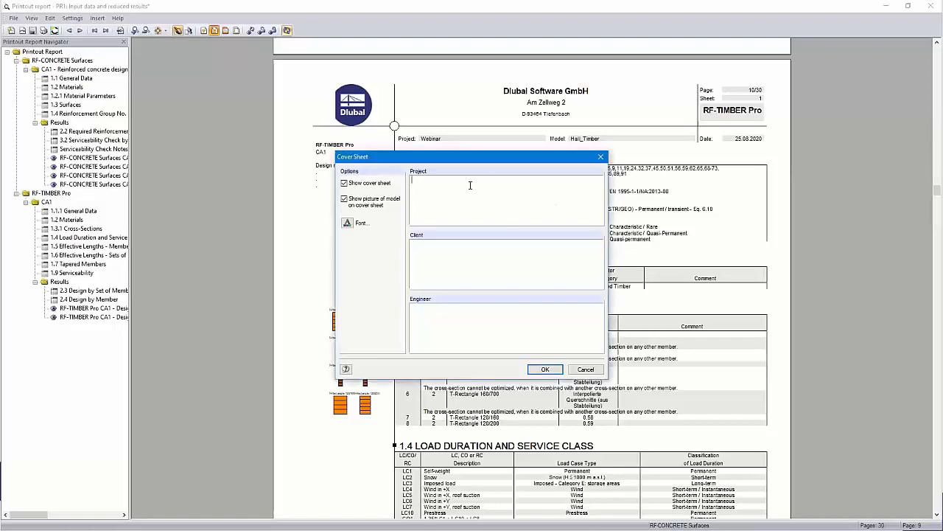
type("New Storage Building 123 Main St Anytown NY 12345")
key("alt+Tab")
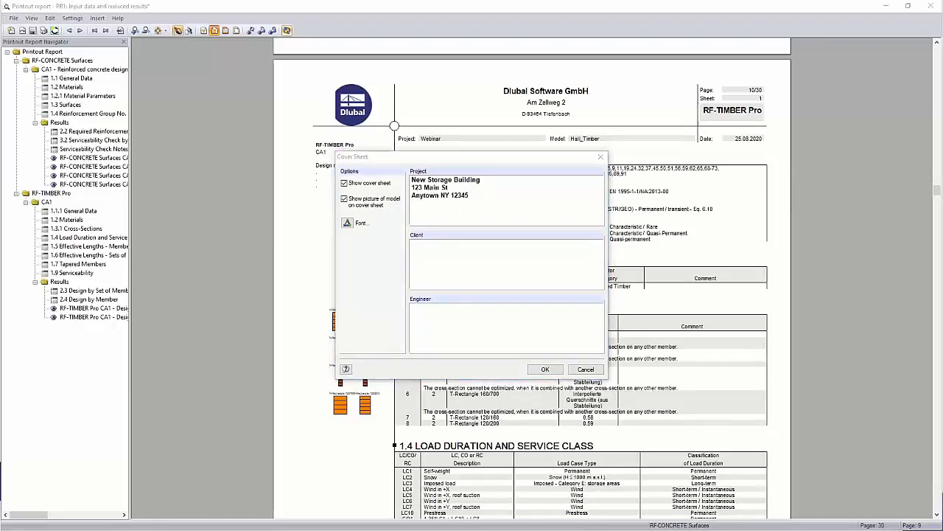
left_click(442, 258)
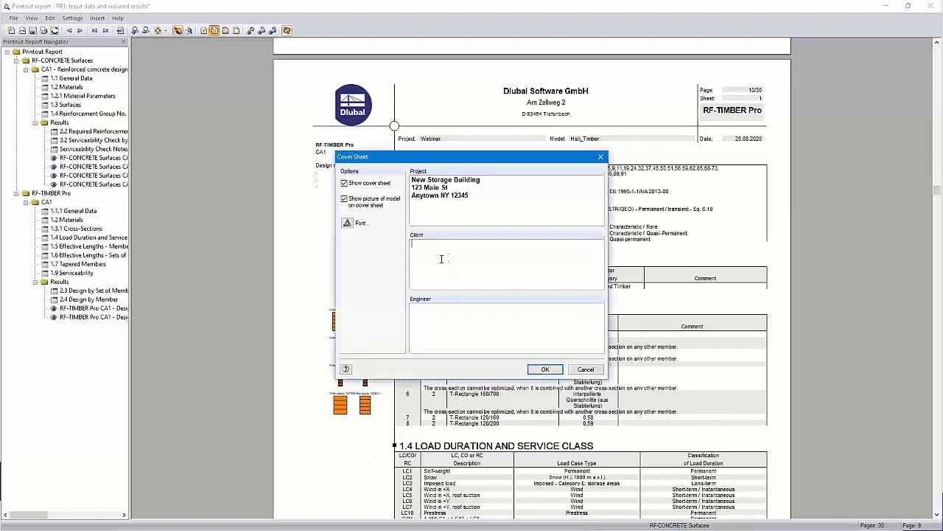
type("Mr. John Doe 123 Main St Anytown NY 12345")
key("alt+Tab")
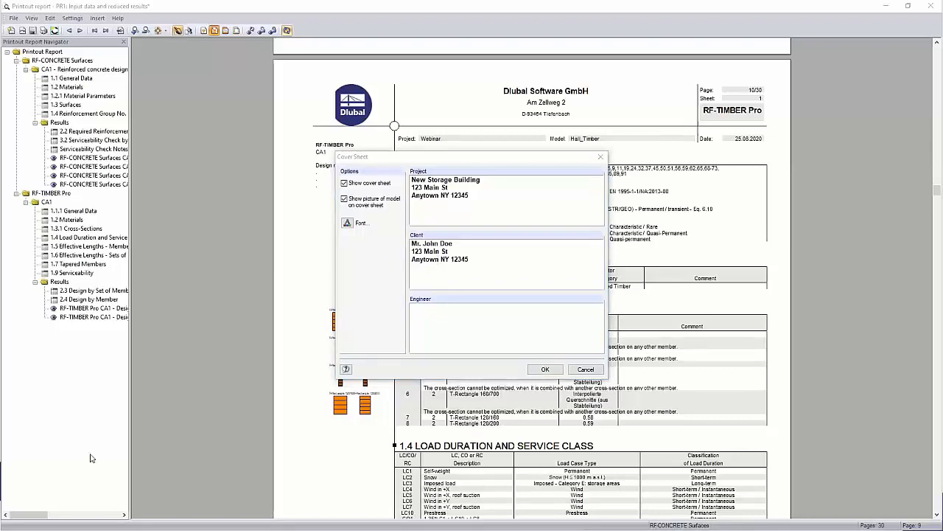
- Enter the engineer's name and Dlubal Software GmbH on the cover sheet, apply it, and display the whole cover page
left_click(427, 327)
type("Dipl.-Ing. (FH) Andreas Hörold Dlubal Software GmbH")
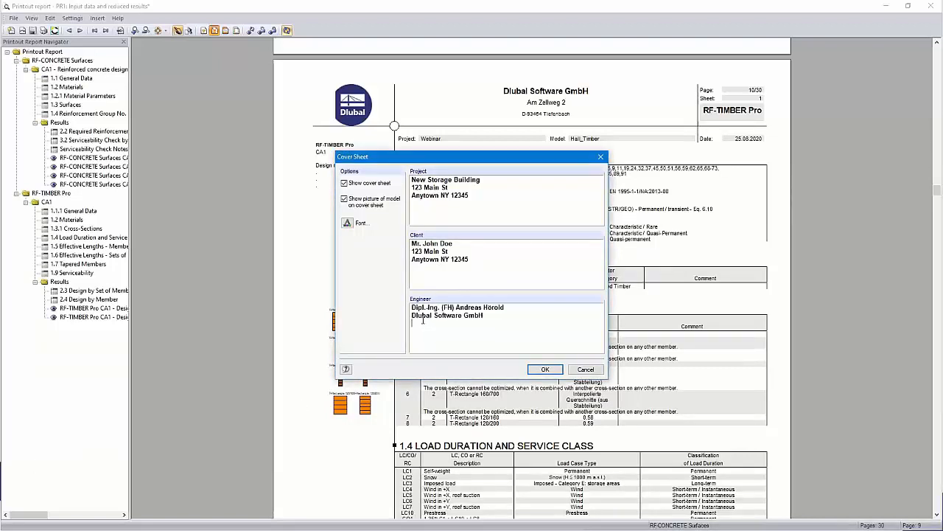
left_click(544, 369)
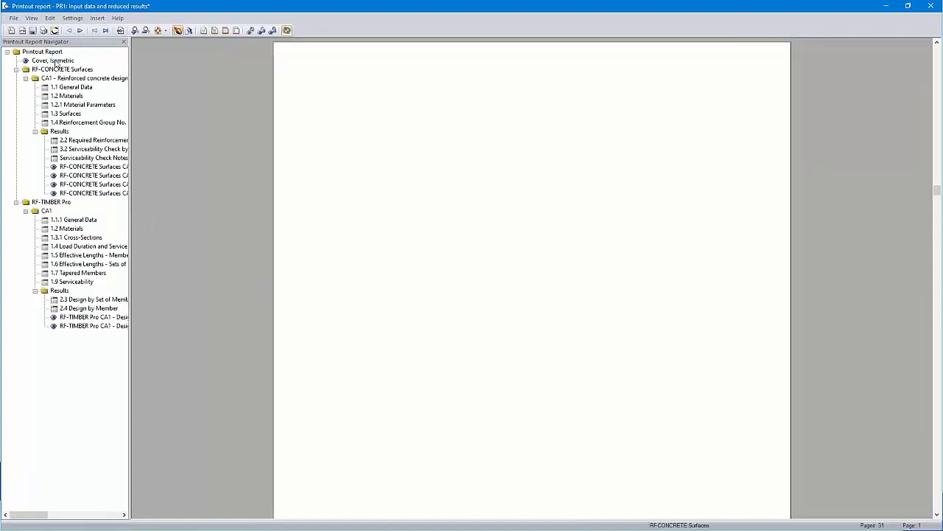
left_click(55, 62)
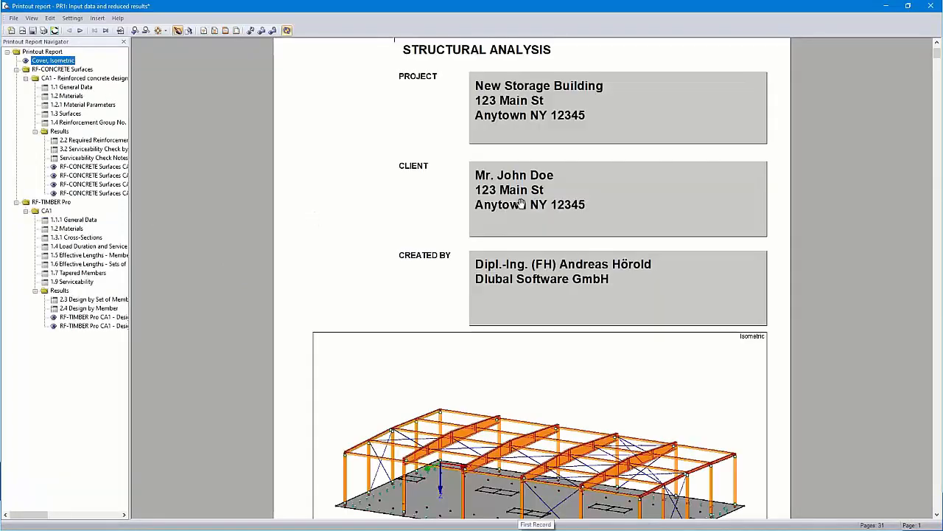
left_click(159, 32)
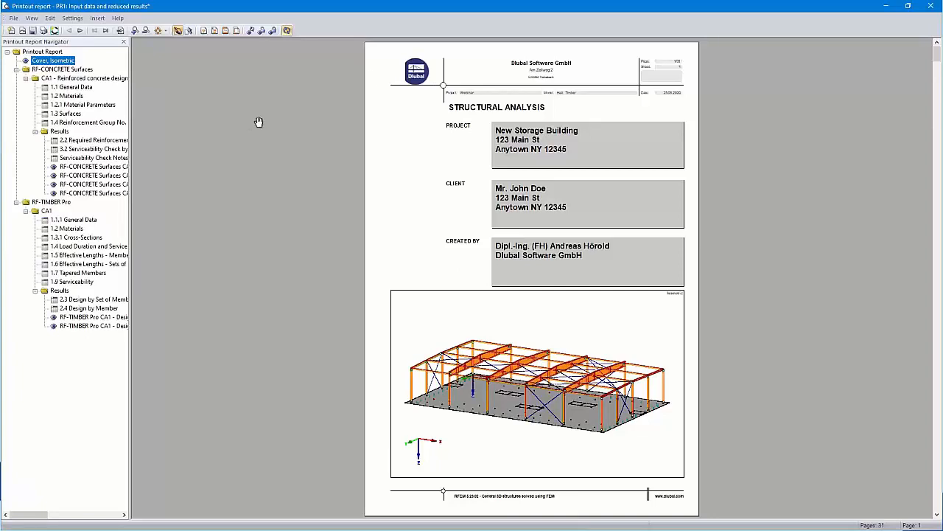
- Insert a text block titled "Prelinary notes" with the copied storage building description, and display it in the report
left_click(95, 18)
left_click(96, 19)
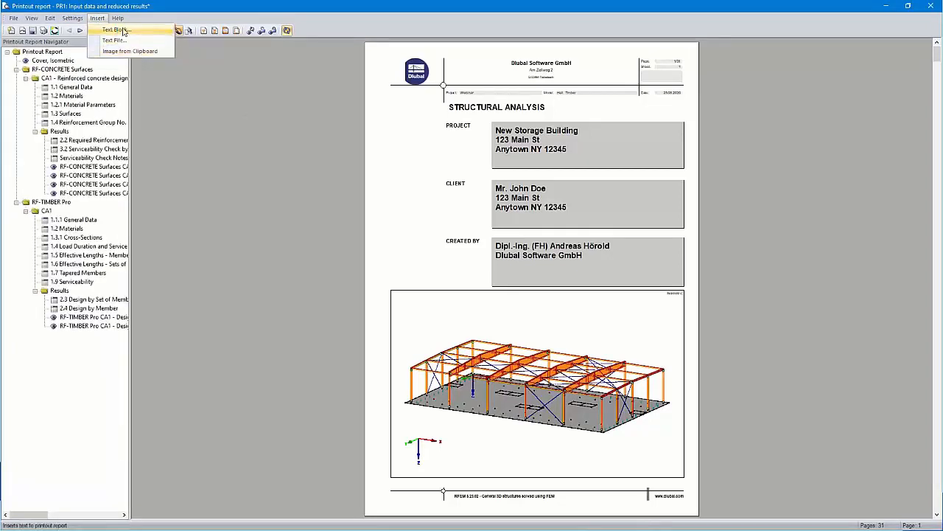
left_click(116, 29)
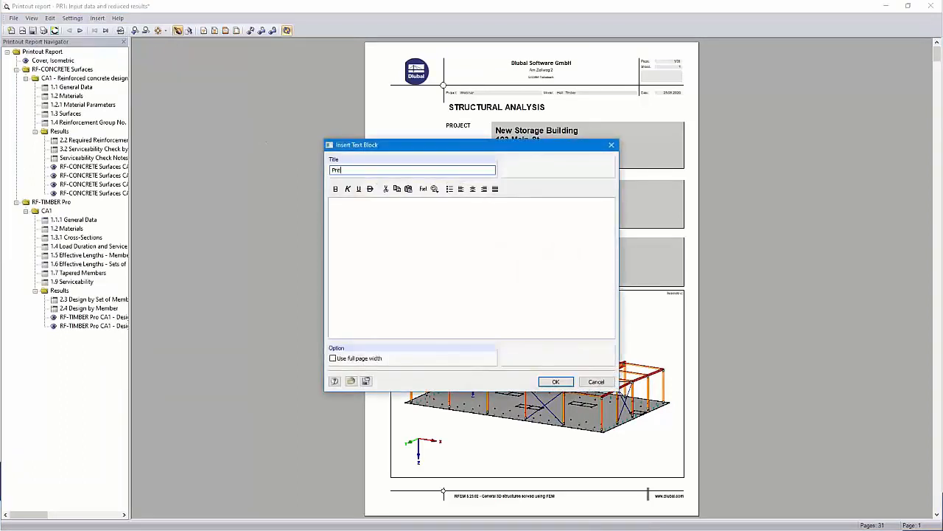
type("Preliminary notes")
key("alt+Tab")
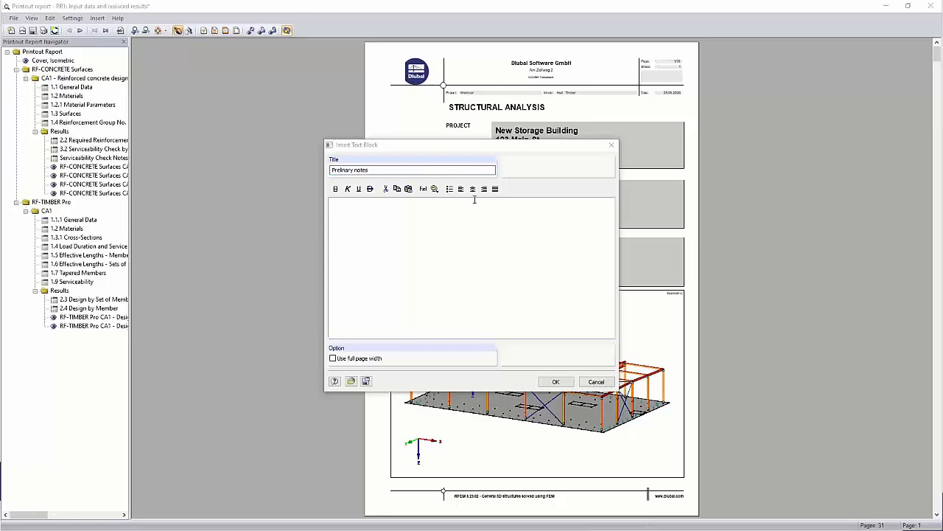
left_click(423, 207)
key("ctrl+v")
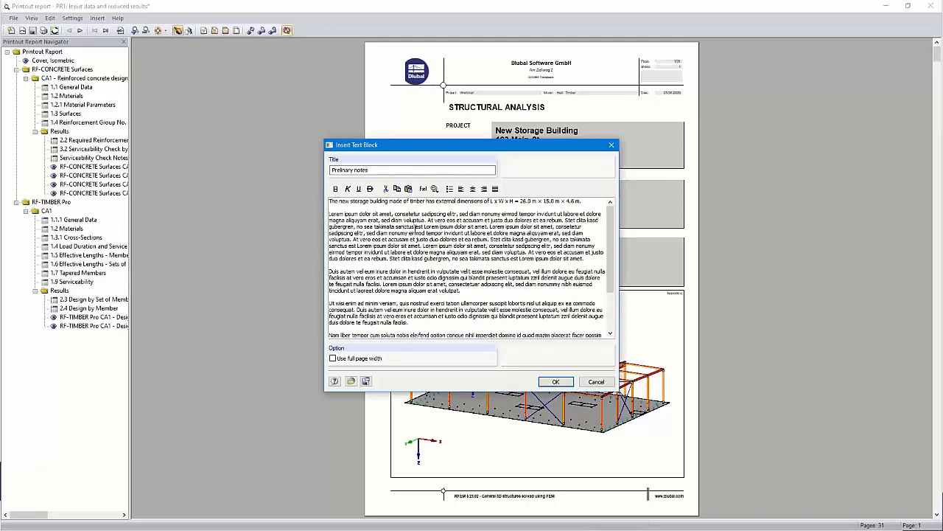
left_click(556, 381)
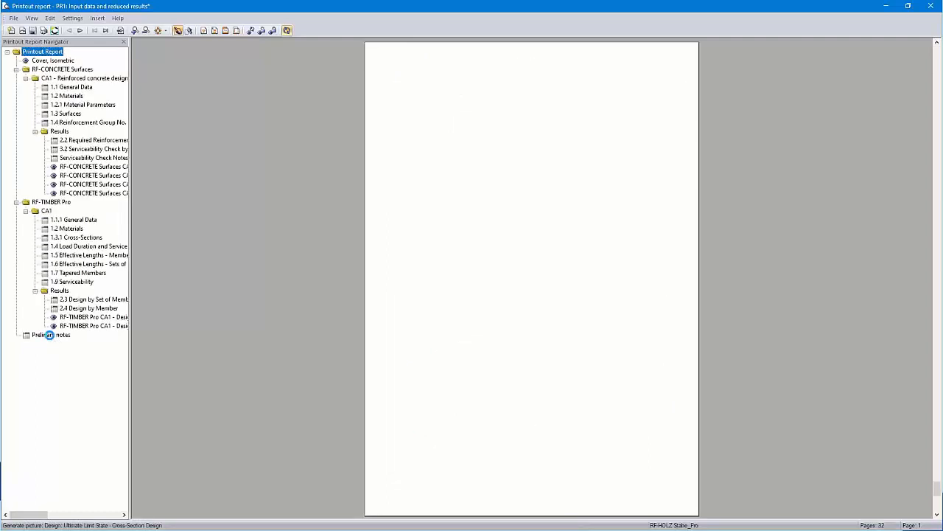
left_click(51, 337)
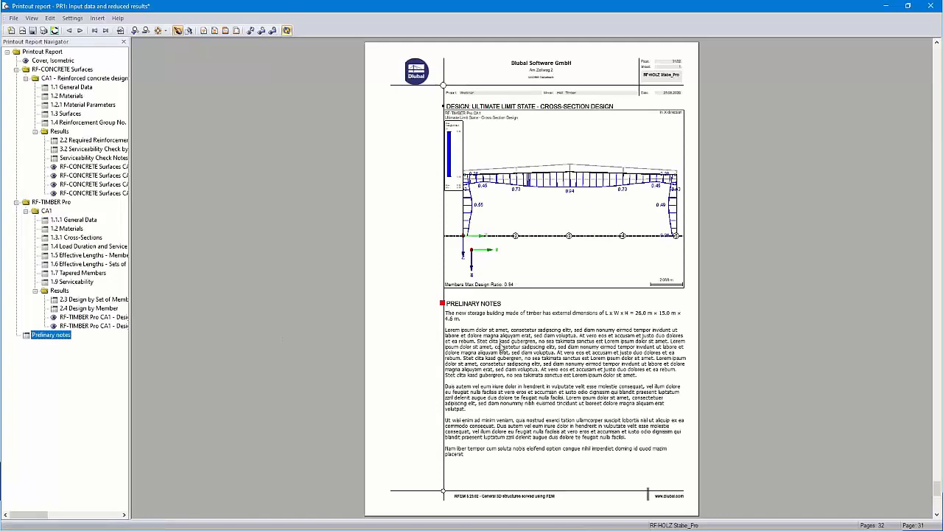
- Switch to the Dlubal website in Chrome and open the Geo-Zone Tool with the snow, wind and seismic zone maps
scroll(502, 347, "down", 5)
scroll(514, 358, "up", 4)
scroll(514, 358, "up", 1)
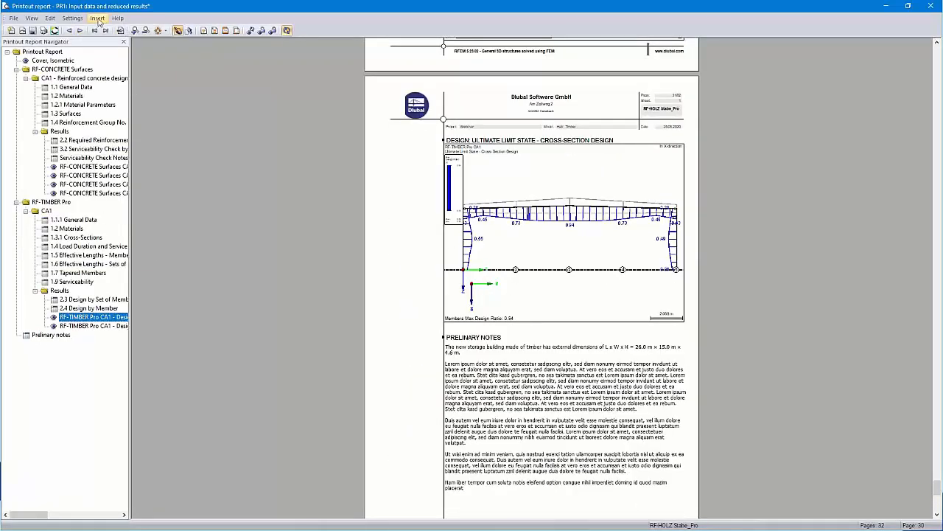
left_click(98, 18)
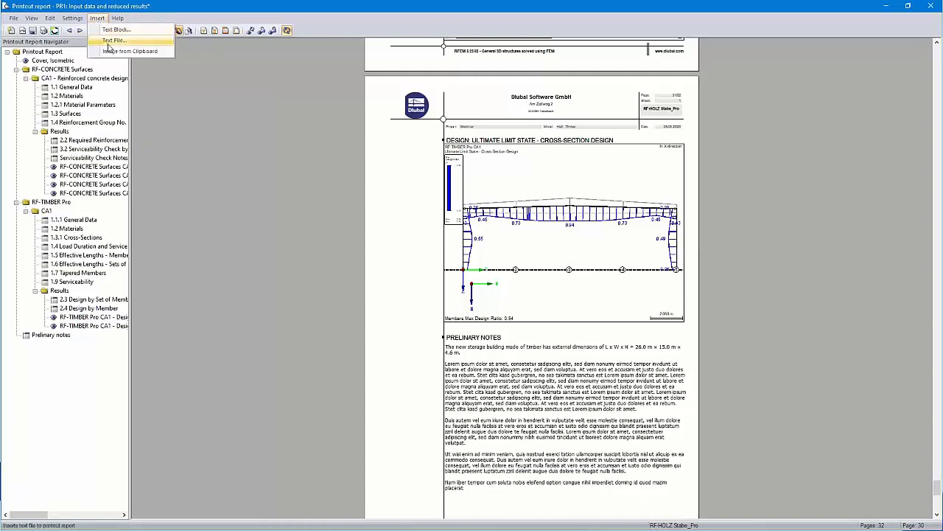
left_click(236, 164)
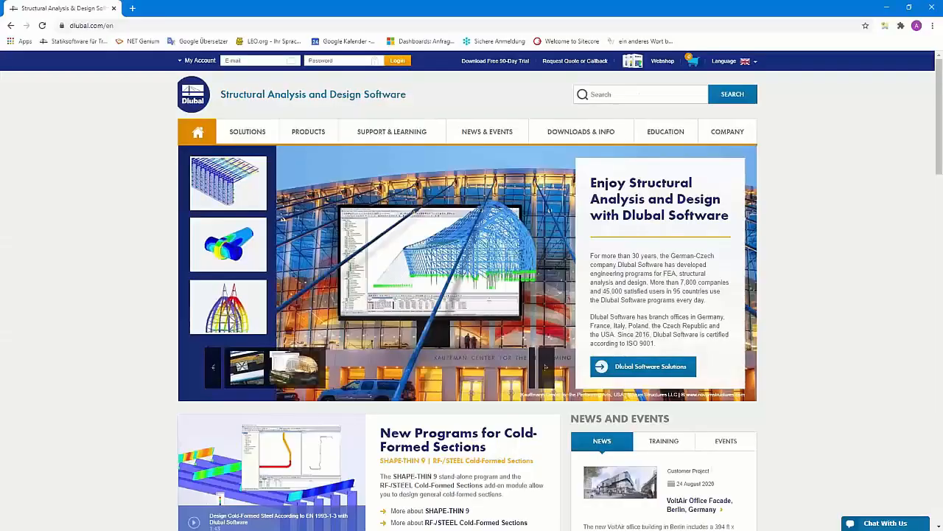
mouse_move(245, 132)
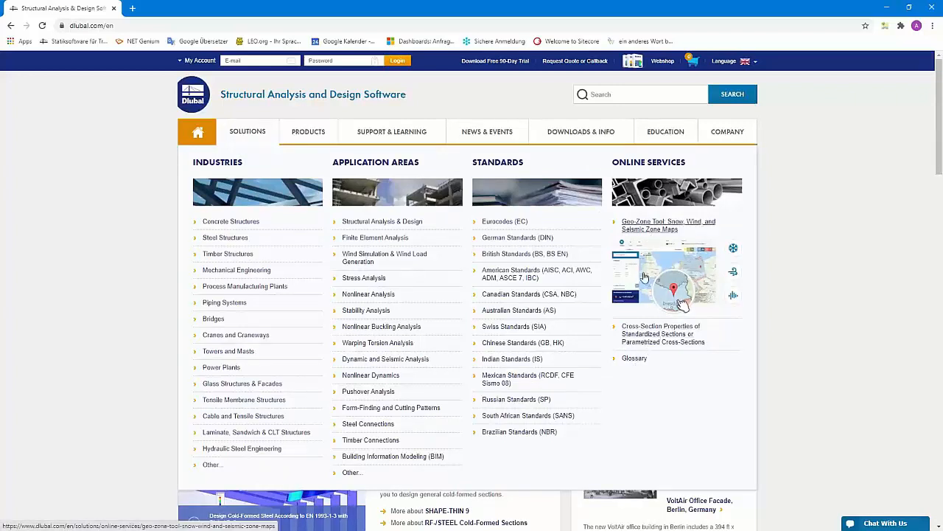
left_click(645, 228)
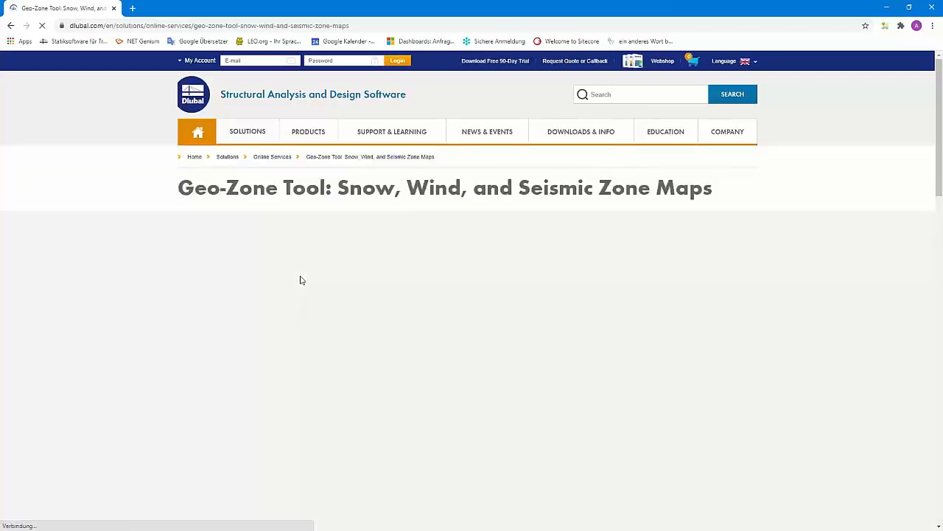
scroll(302, 280, "down", 2)
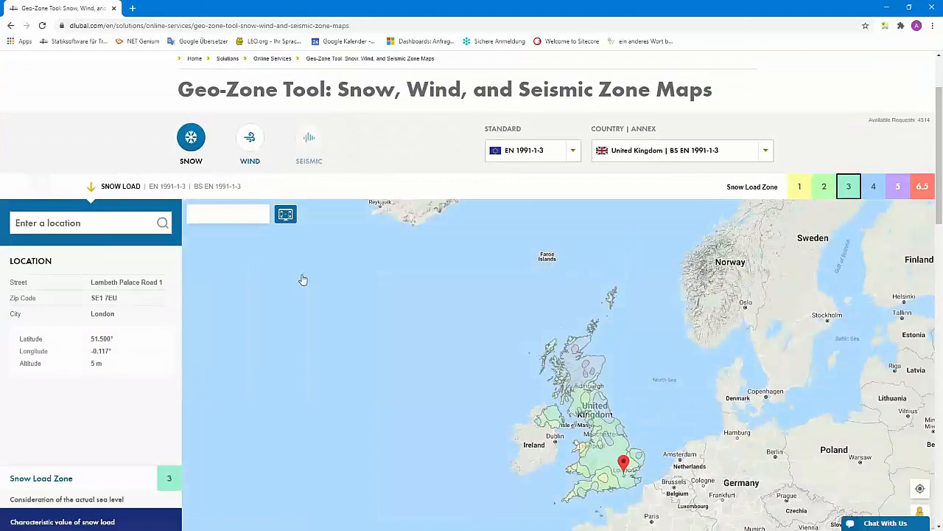
scroll(302, 280, "down", 1)
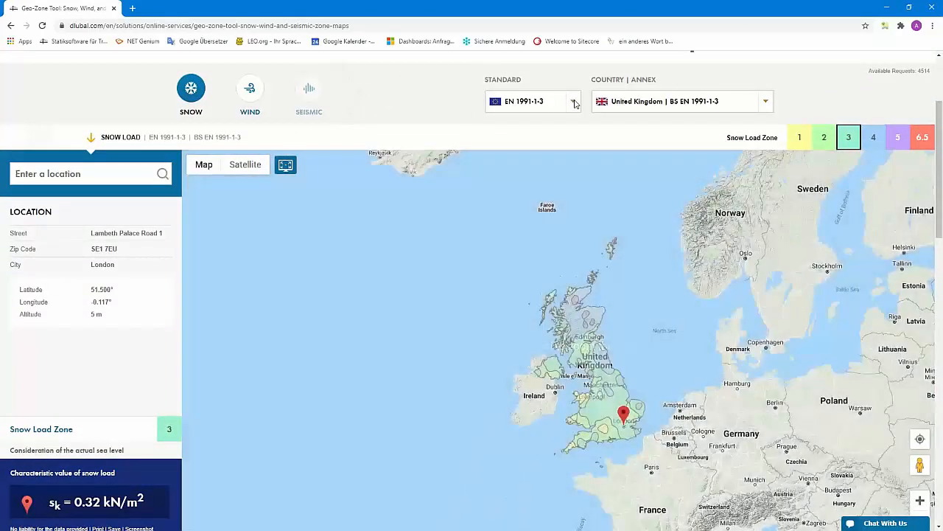
- Keep EN 1991-1-3 as the snow load standard and set the country annex to Germany | DIN EN 1991-1-3
left_click(572, 101)
scroll(543, 213, "down", 1)
scroll(543, 211, "up", 1)
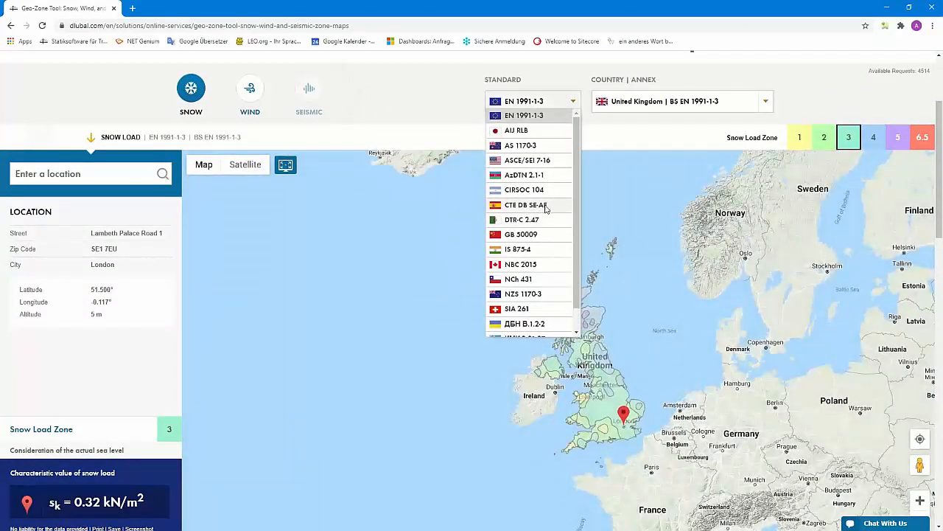
left_click(538, 116)
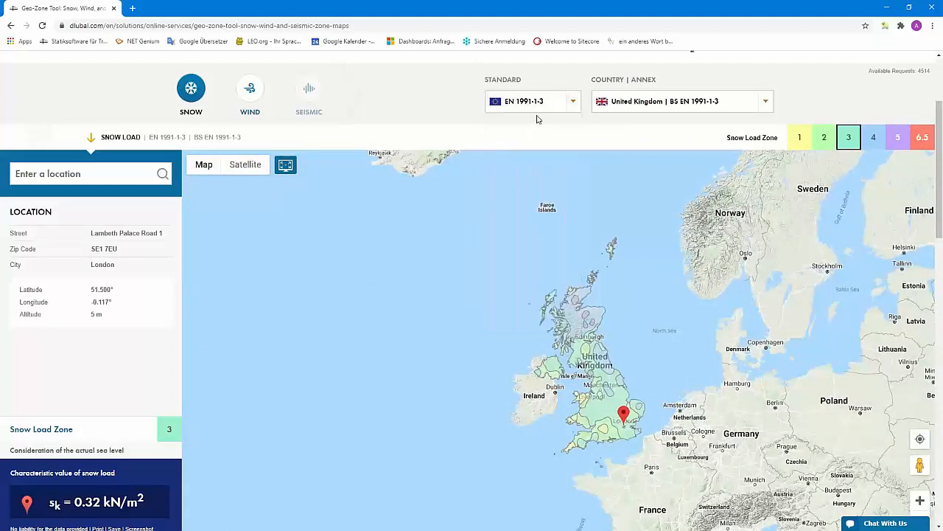
left_click(746, 104)
scroll(710, 147, "down", 3)
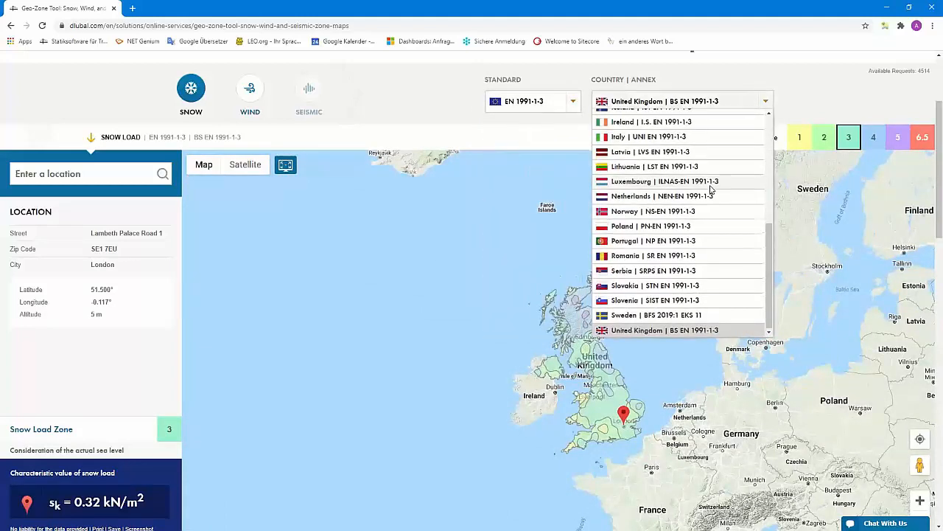
scroll(711, 188, "up", 3)
scroll(710, 189, "down", 2)
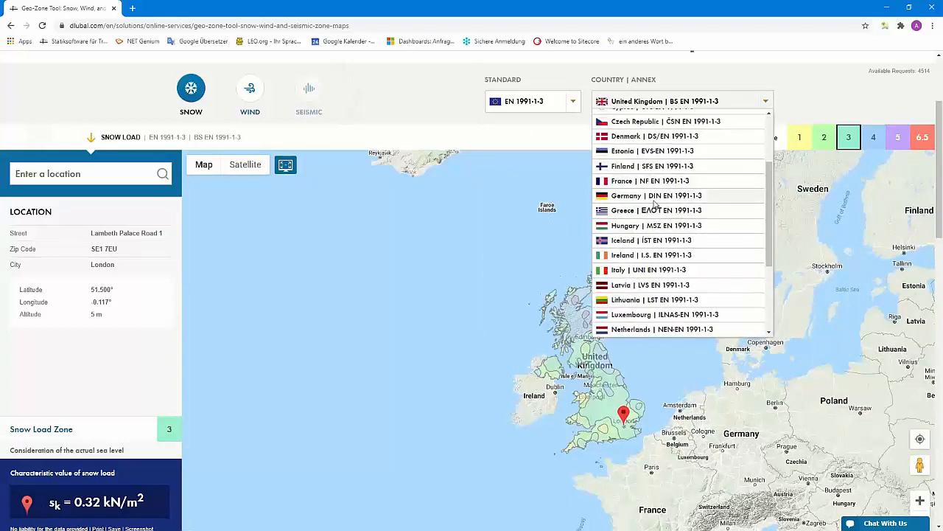
left_click(653, 198)
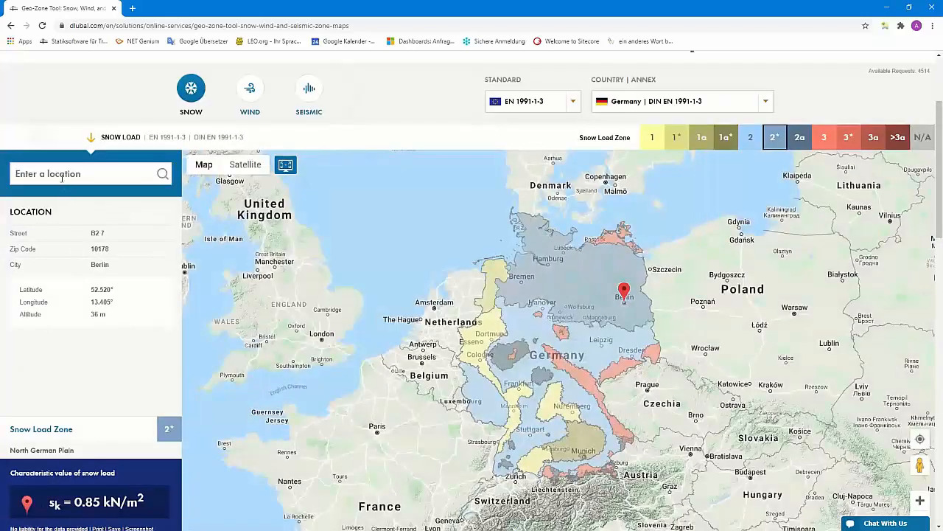
- Locate the site by its street in Leipzig, Germany, on the snow load zone map
left_click(59, 174)
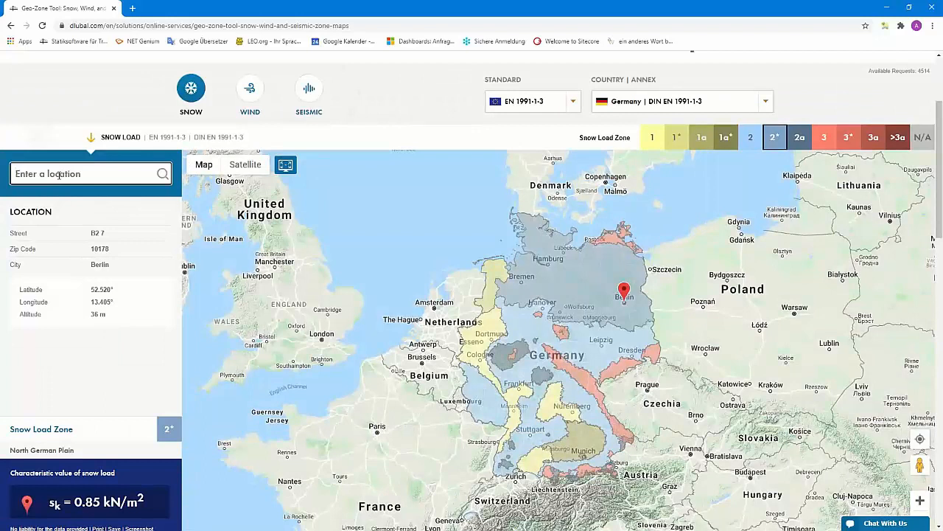
type("grimm")
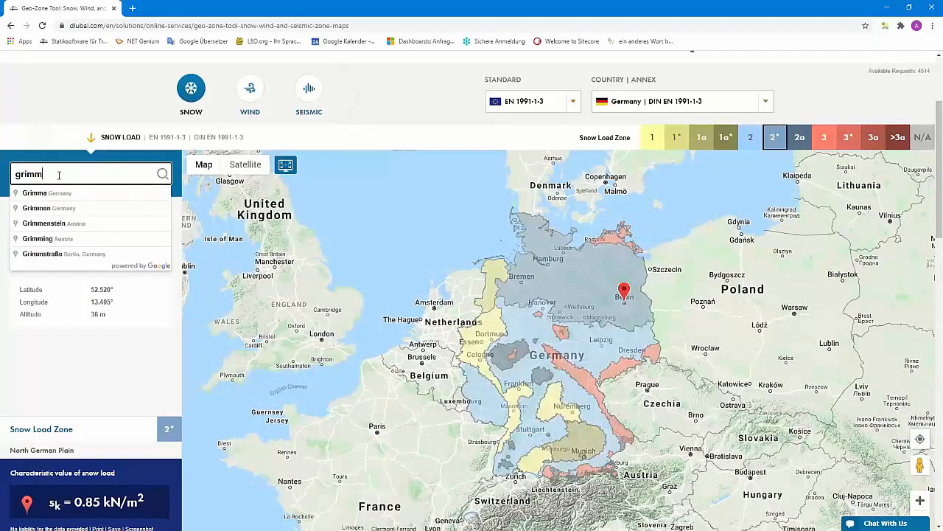
type("aisch")
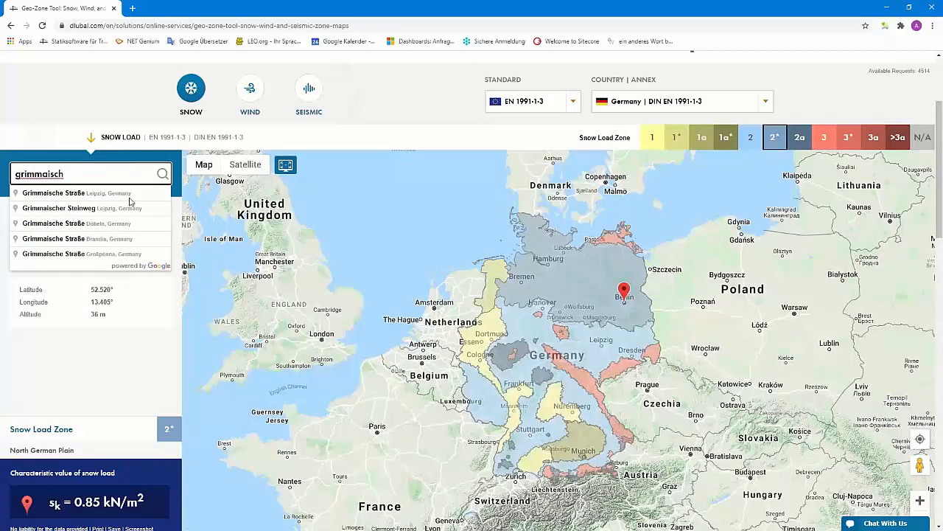
left_click(100, 193)
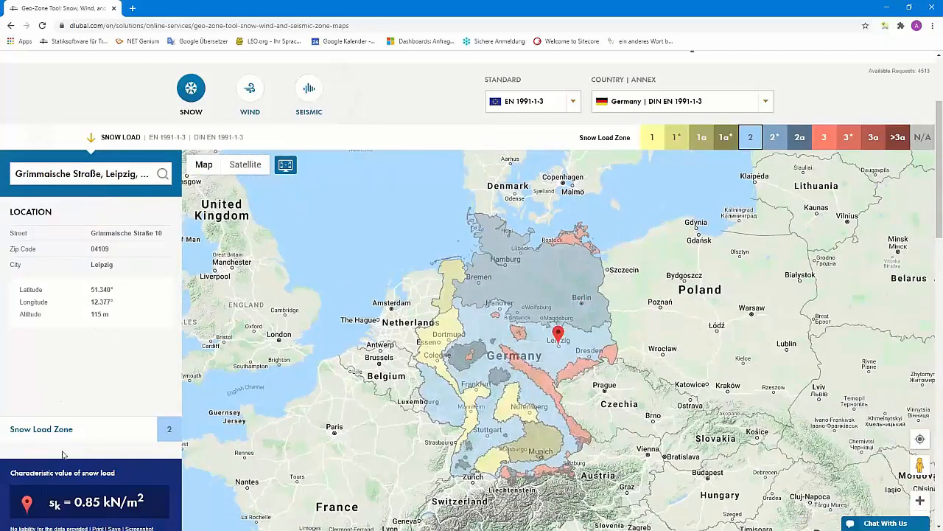
- Take a screenshot of the snow load map and characteristic value for the Leipzig location
scroll(107, 404, "down", 1)
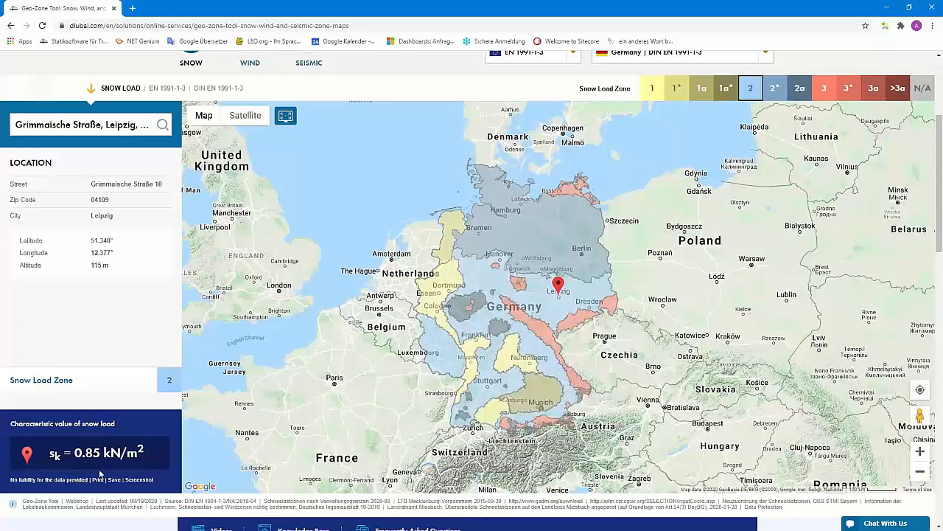
scroll(153, 462, "down", 3)
scroll(151, 453, "up", 2)
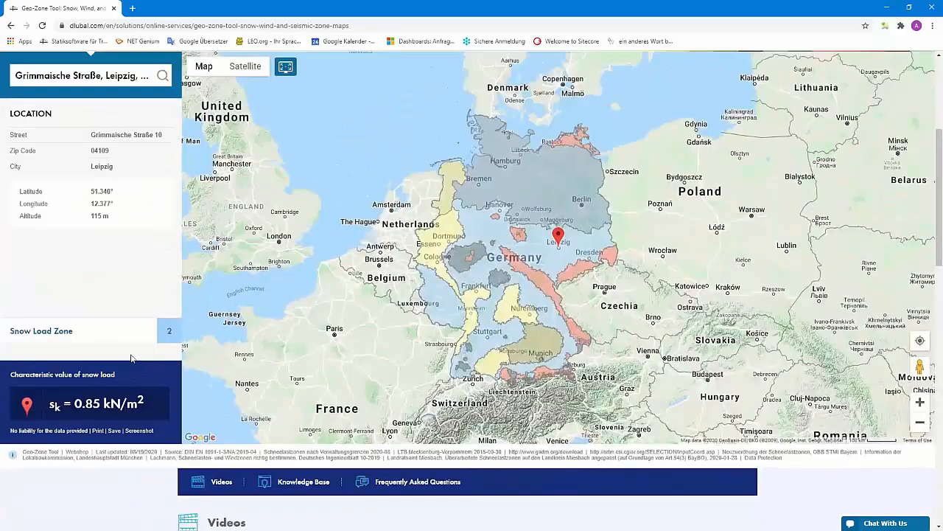
left_click(141, 434)
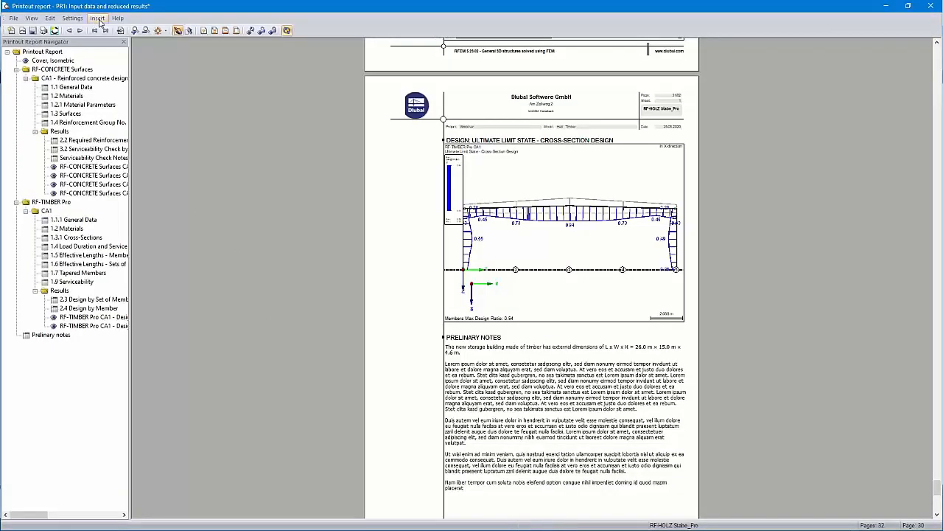
- Switch back to the RFEM printout report and insert the clipboard image with the title "Snow load zone"
left_click(102, 19)
left_click(123, 56)
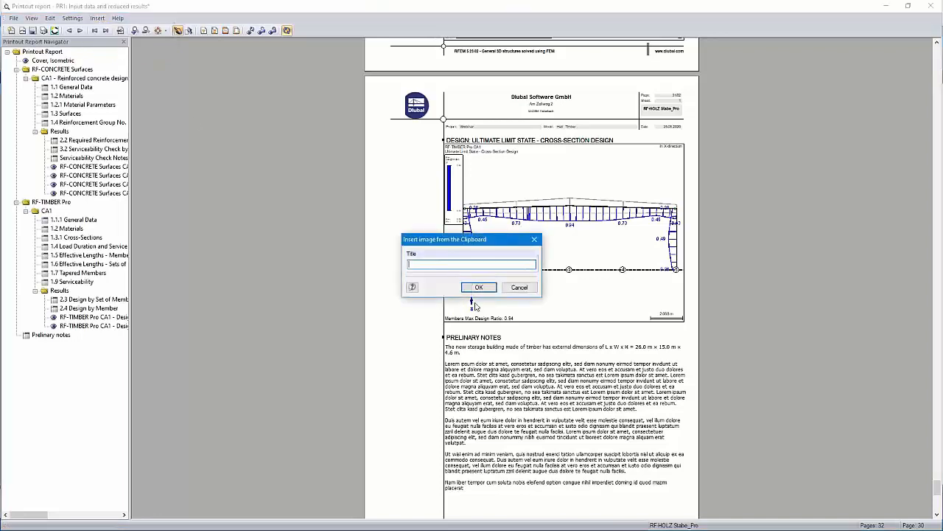
type("Snow load zone")
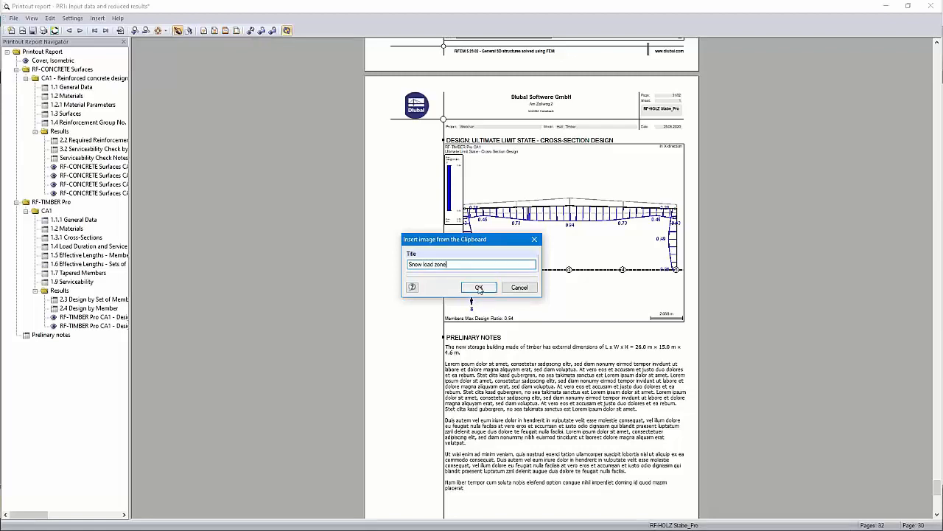
left_click(480, 286)
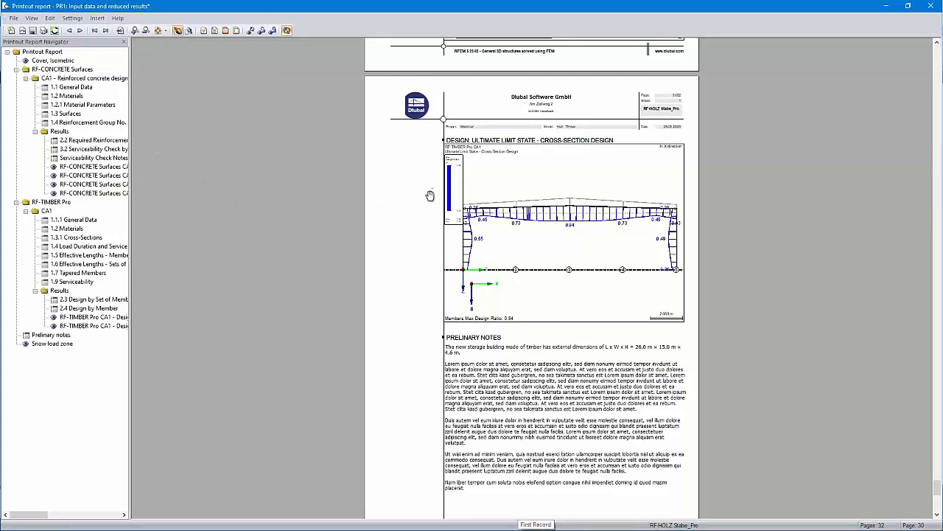
- Insert 5 pages named "test" before the block 1.1.1 General Data of RF-TIMBER Pro
left_click(74, 221)
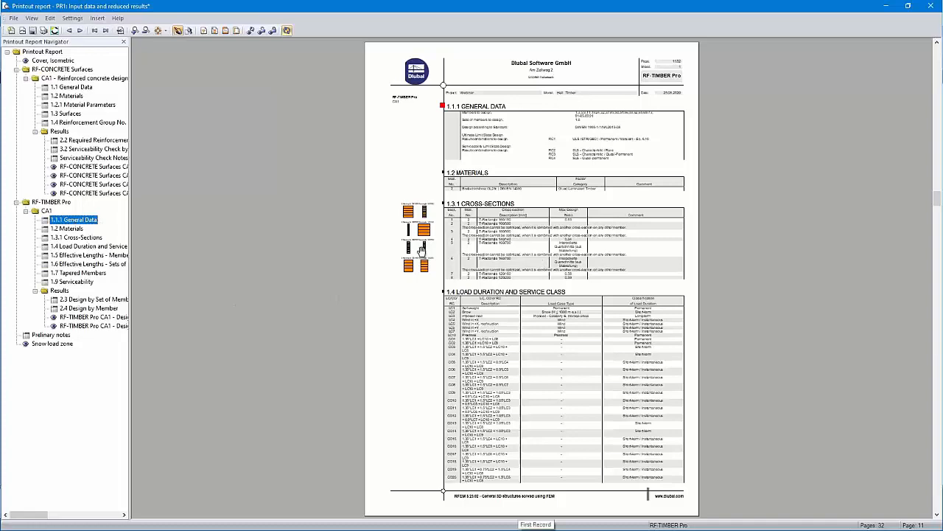
scroll(672, 84, "up", 1)
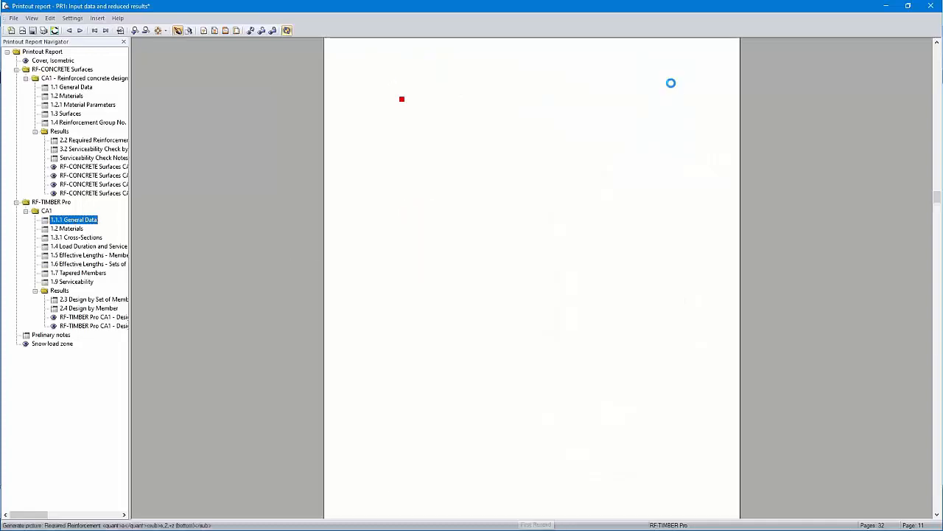
scroll(705, 118, "up", 1)
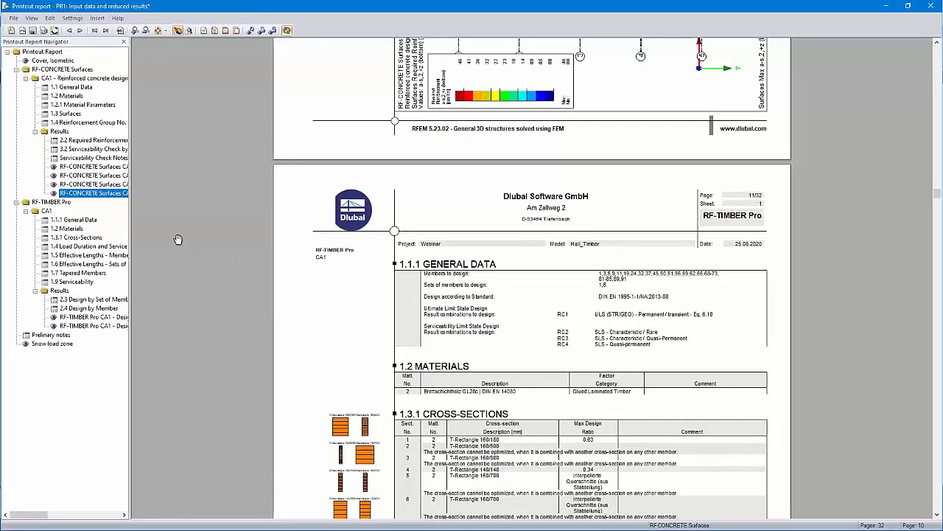
left_click(77, 221)
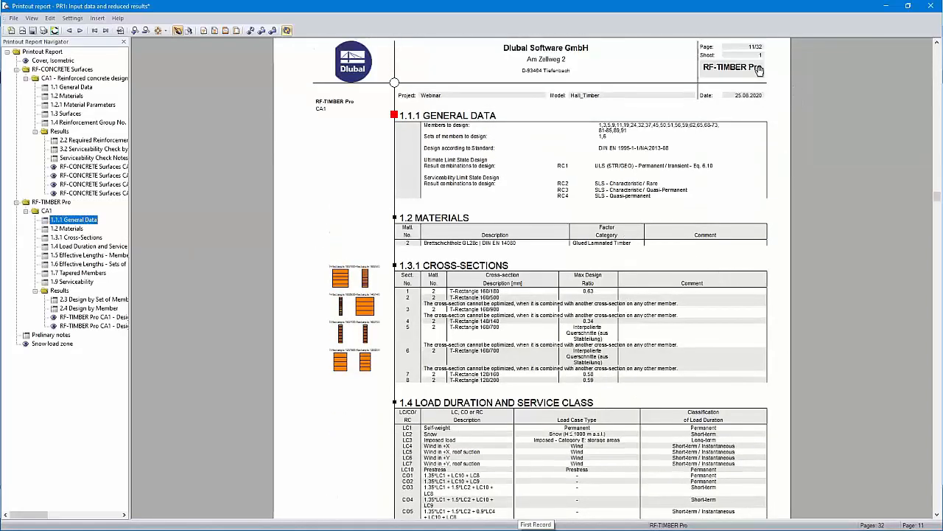
right_click(86, 222)
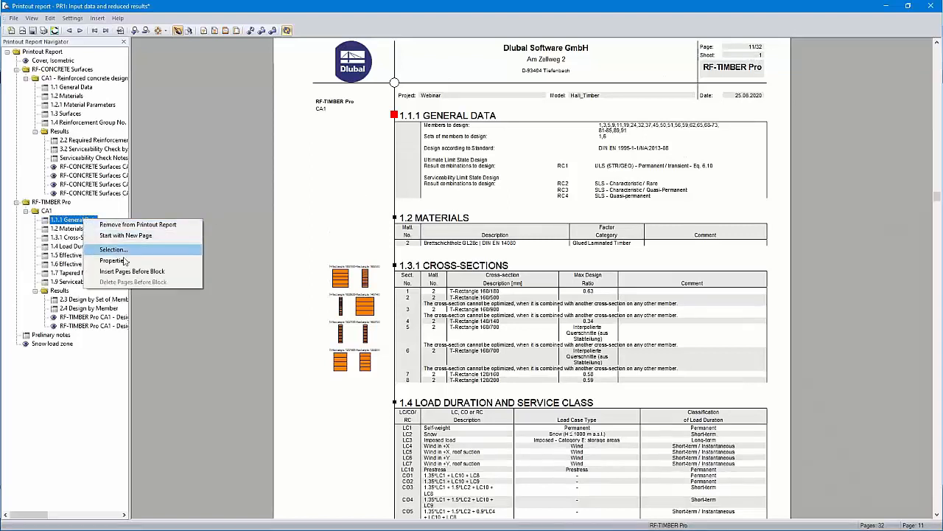
left_click(141, 273)
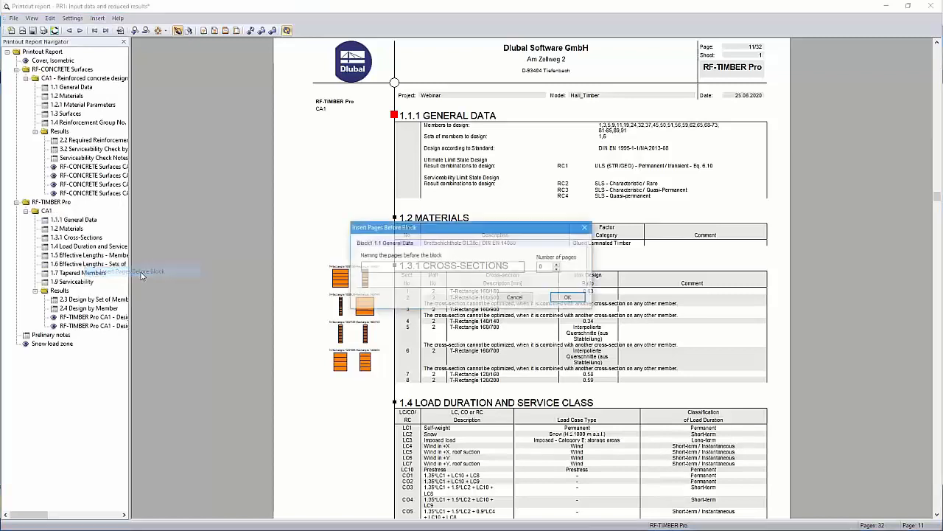
type("test")
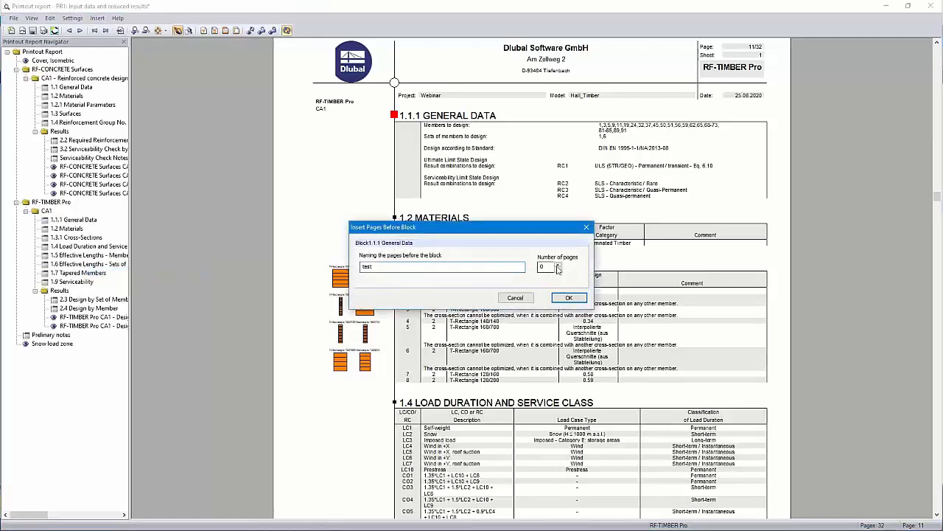
type("5")
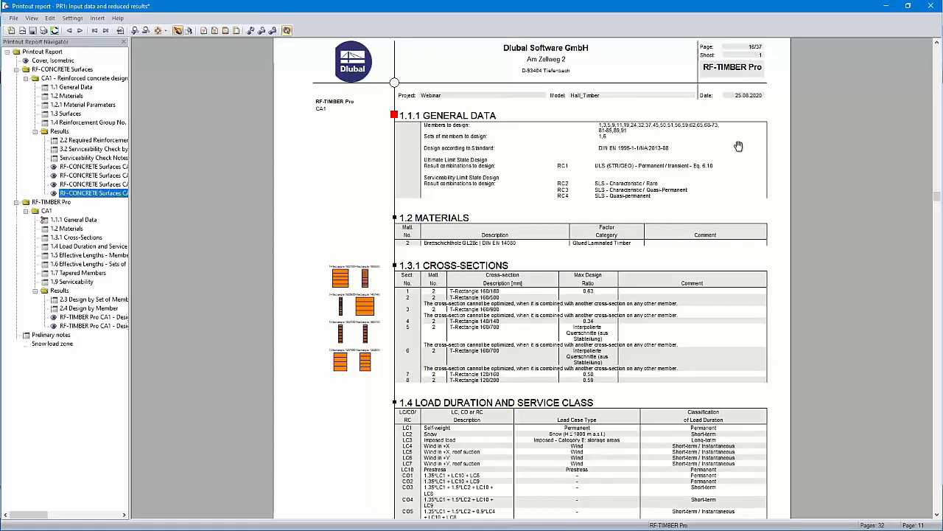
- Check the page numbering before RF-TIMBER Pro's 1.1.1 General Data and delete the pages inserted ahead of that block
scroll(735, 145, "up", 1)
scroll(751, 129, "up", 10)
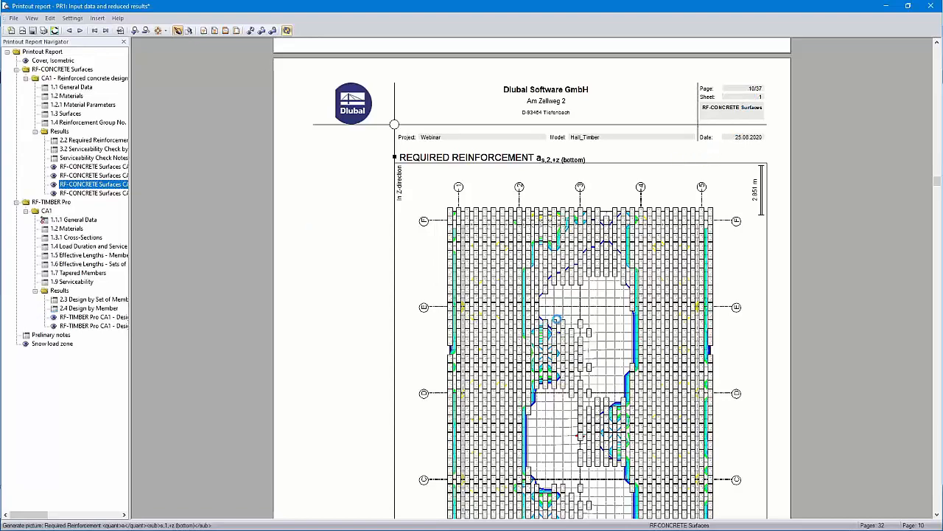
scroll(558, 320, "down", 5)
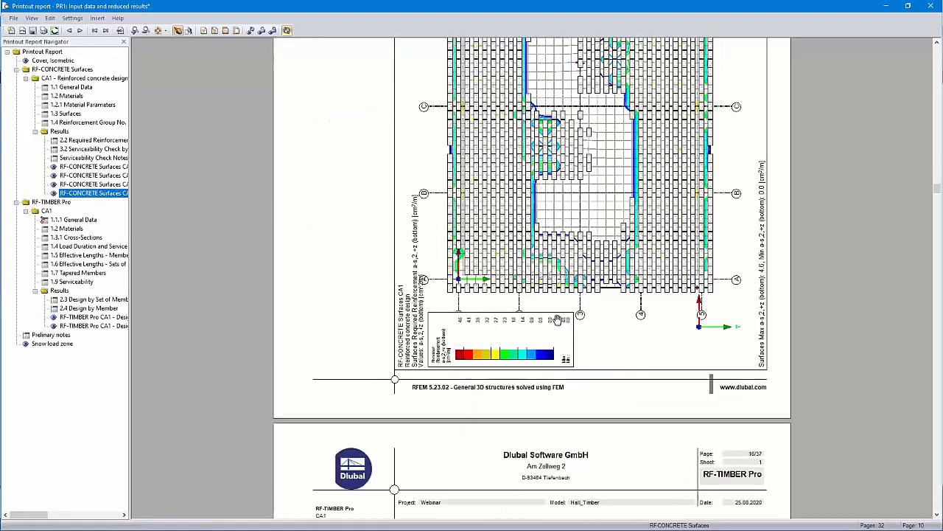
right_click(70, 220)
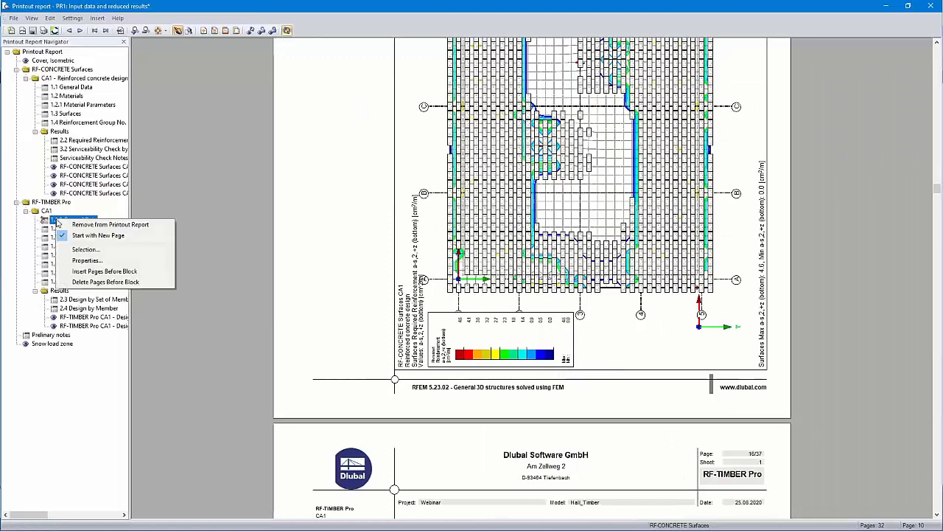
left_click(96, 283)
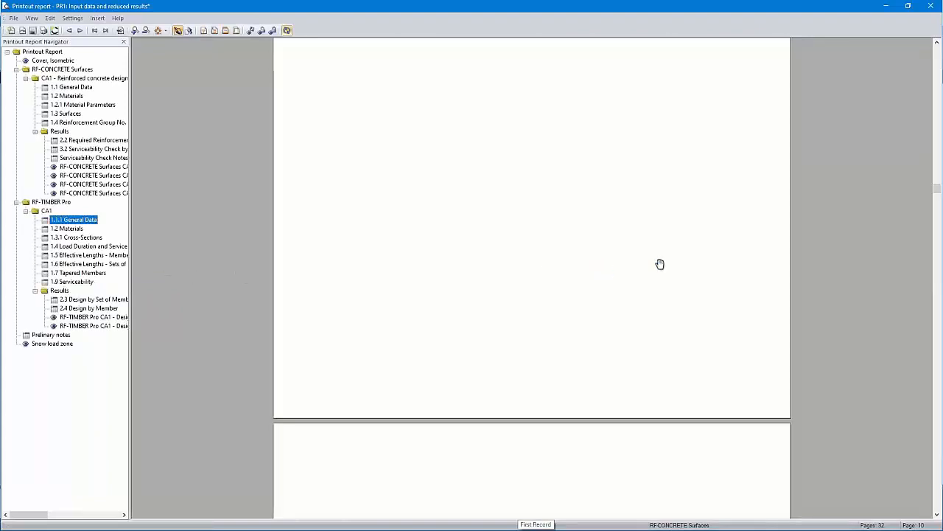
scroll(668, 253, "down", 3)
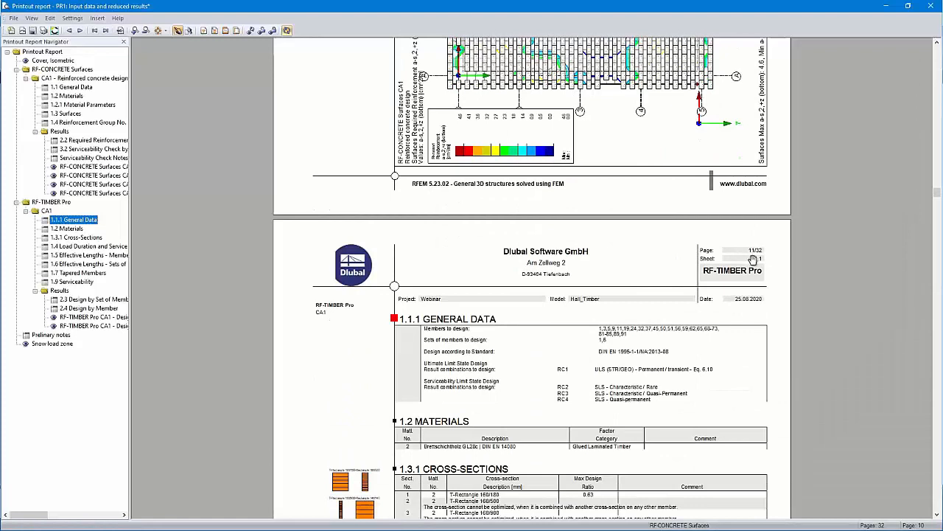
- In the printout report selection, include the table of contents, the RFEM data and the model base data
left_click(204, 32)
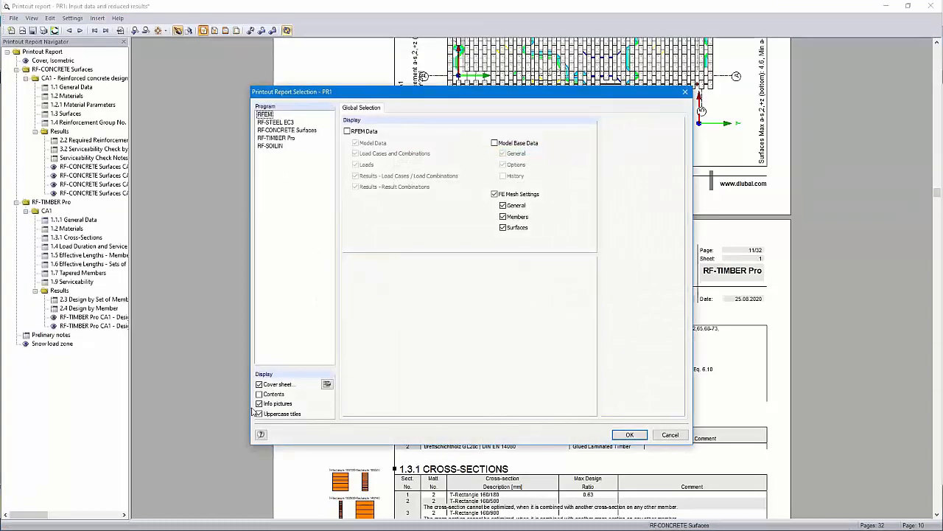
left_click(259, 394)
left_click(274, 122)
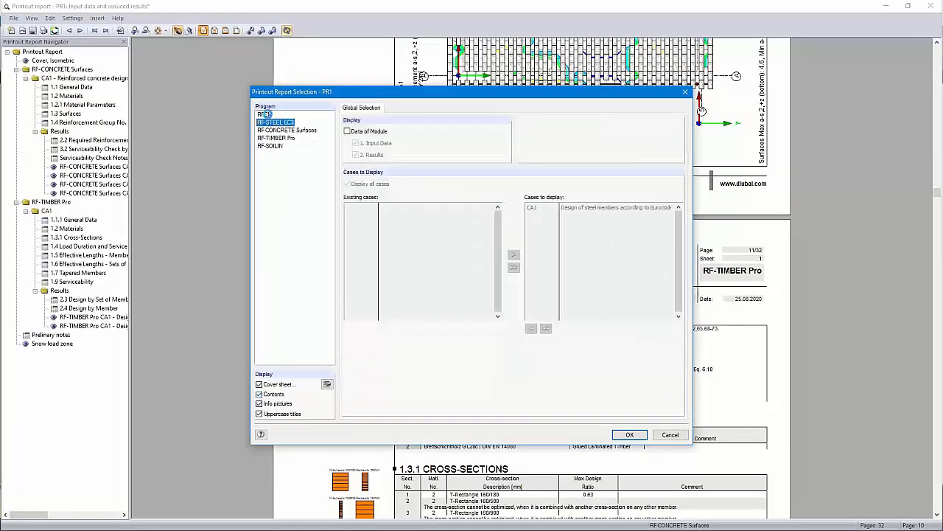
left_click(269, 115)
left_click(347, 131)
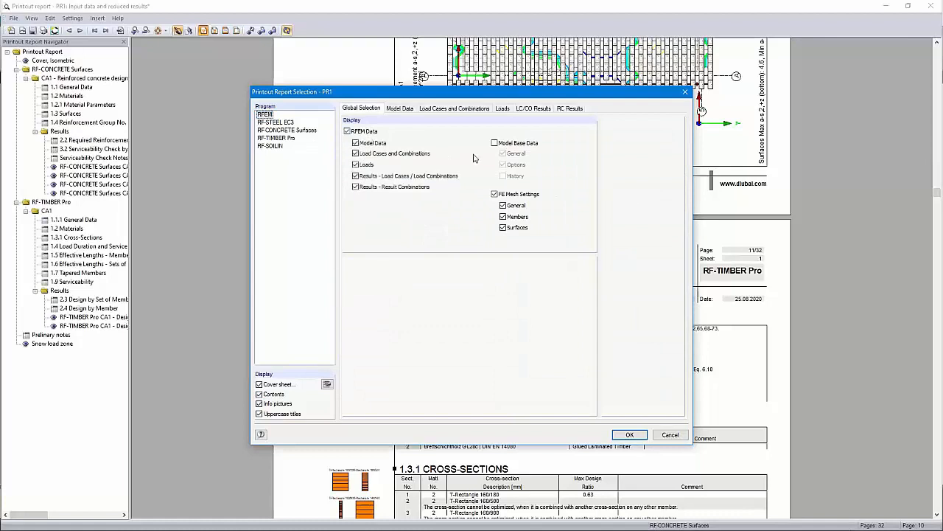
left_click(494, 143)
- Add the module data of RF-STEEL EC3 and RF-SOILIN to the report selection
left_click(273, 122)
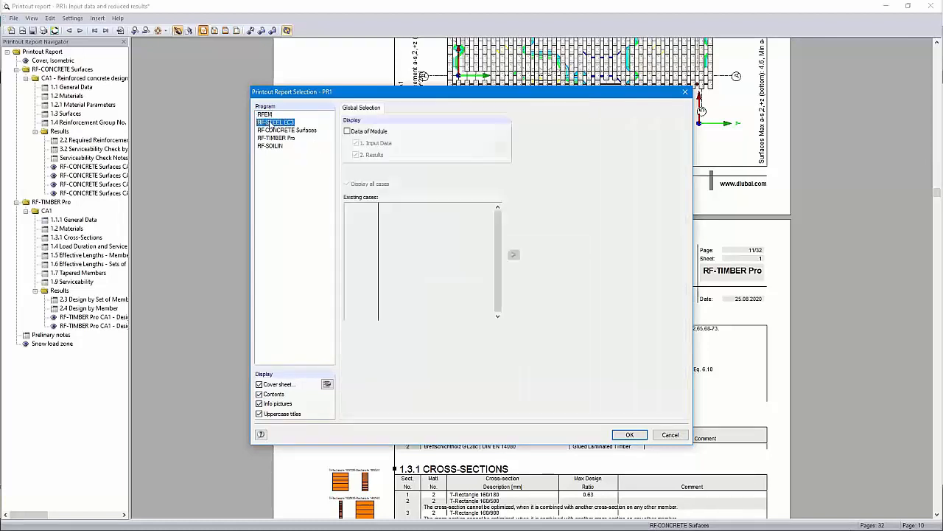
left_click(347, 131)
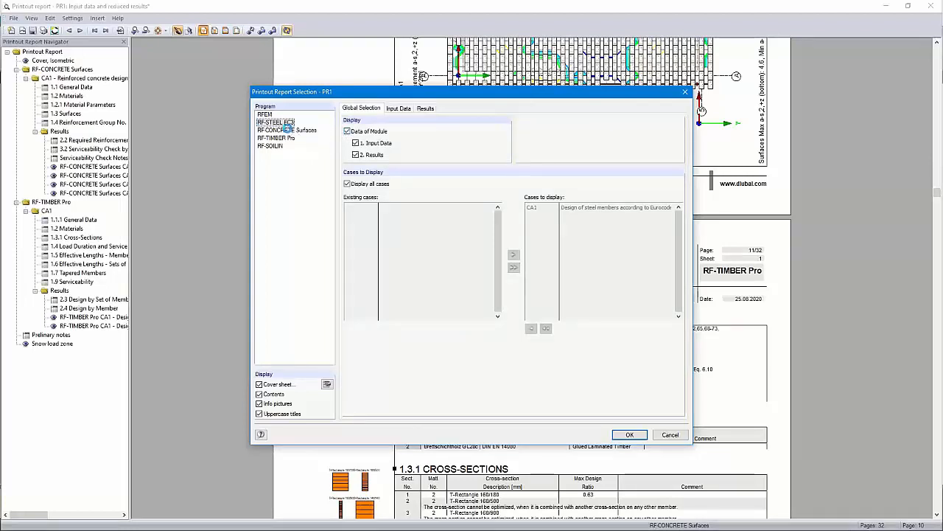
left_click(289, 131)
left_click(280, 140)
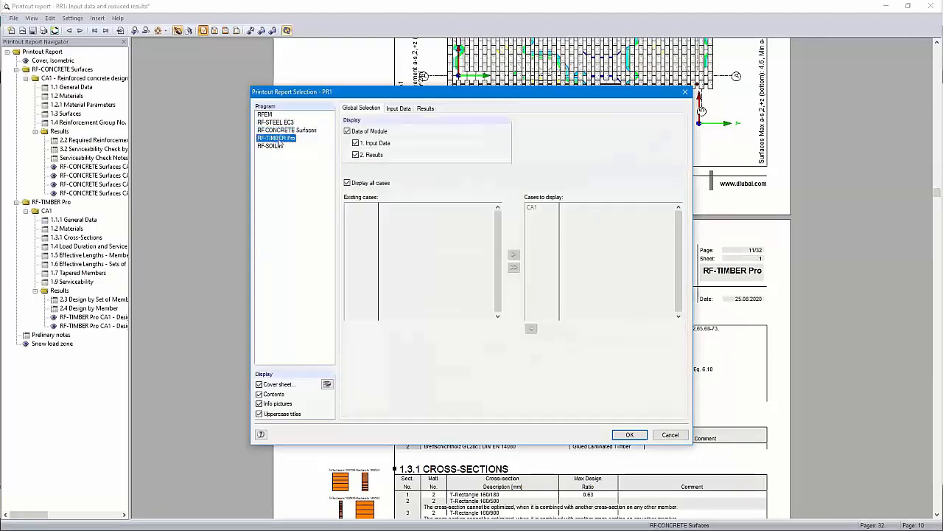
left_click(277, 146)
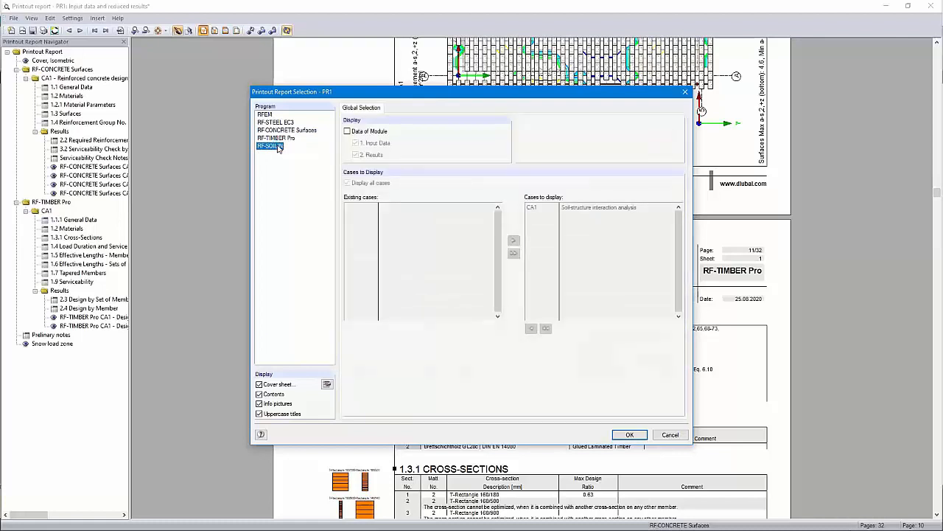
left_click(347, 131)
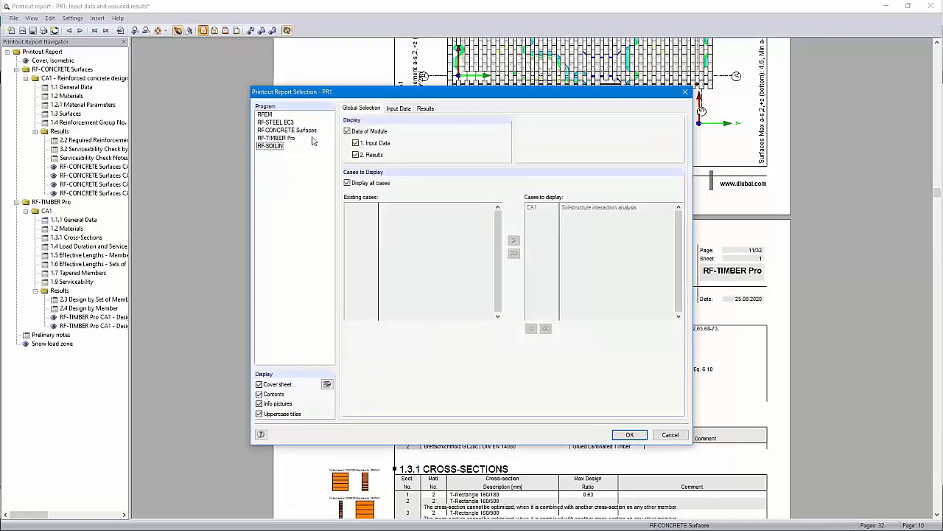
- Exclude RFEM's load case/load combination results and show extreme values of cross-sections instead of partition values in result combination table 4.12, applying the selection
left_click(265, 115)
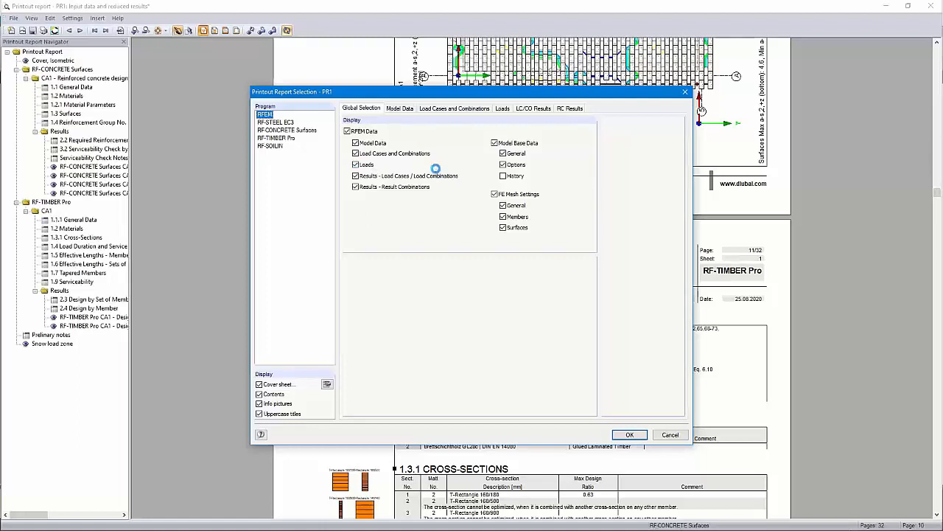
left_click(356, 176)
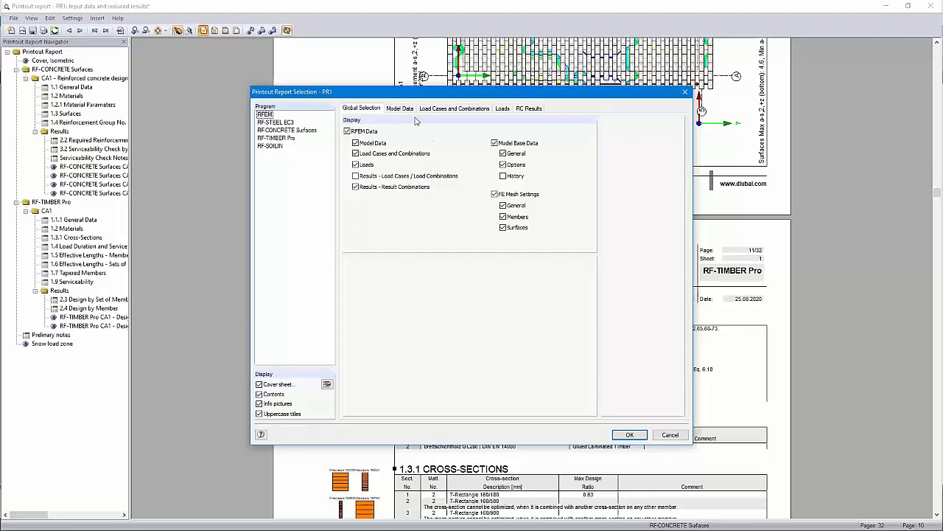
left_click(529, 109)
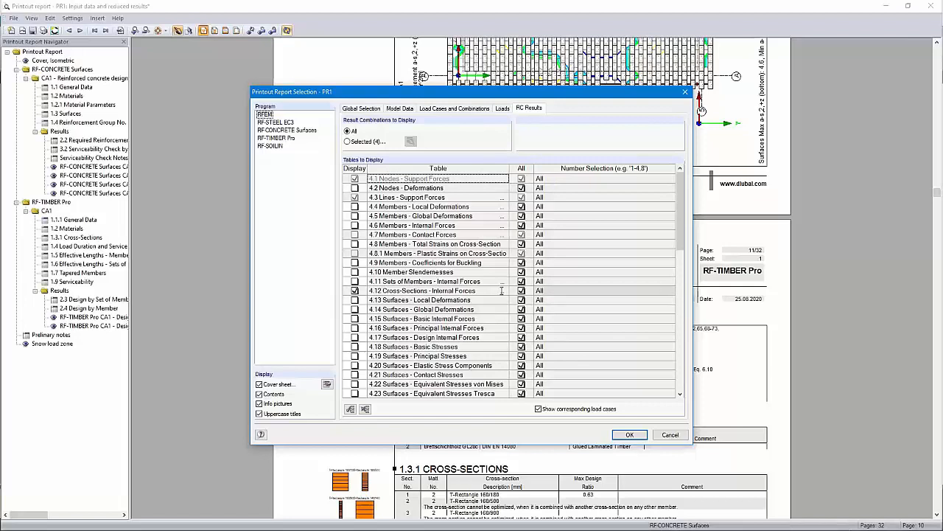
left_click(505, 292)
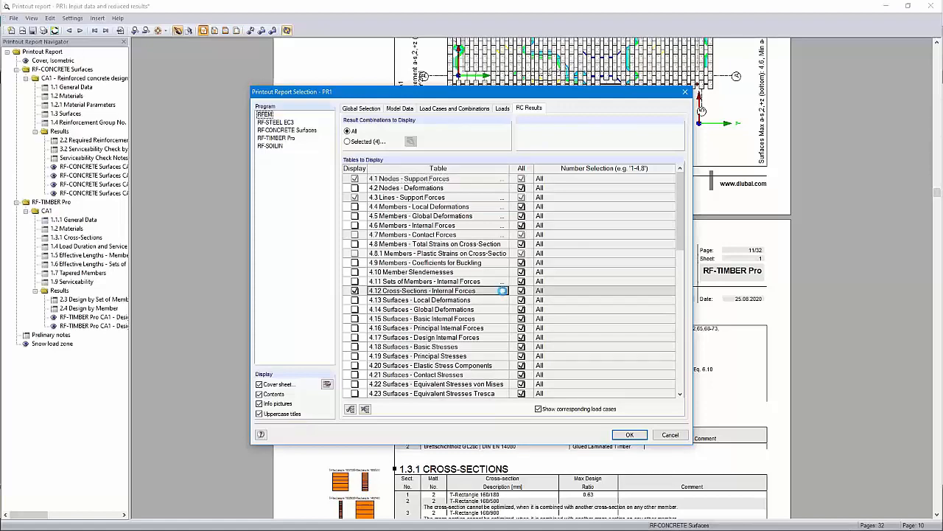
left_click(503, 292)
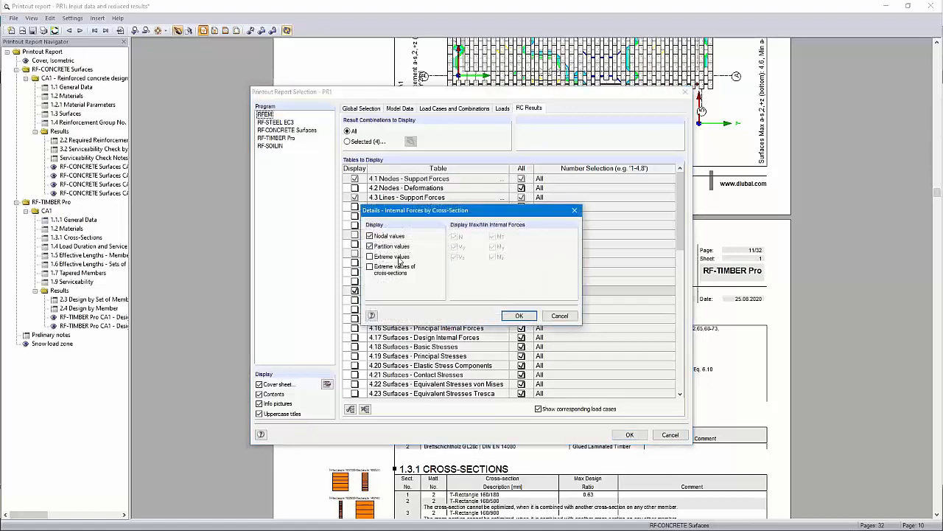
left_click(371, 246)
left_click(370, 267)
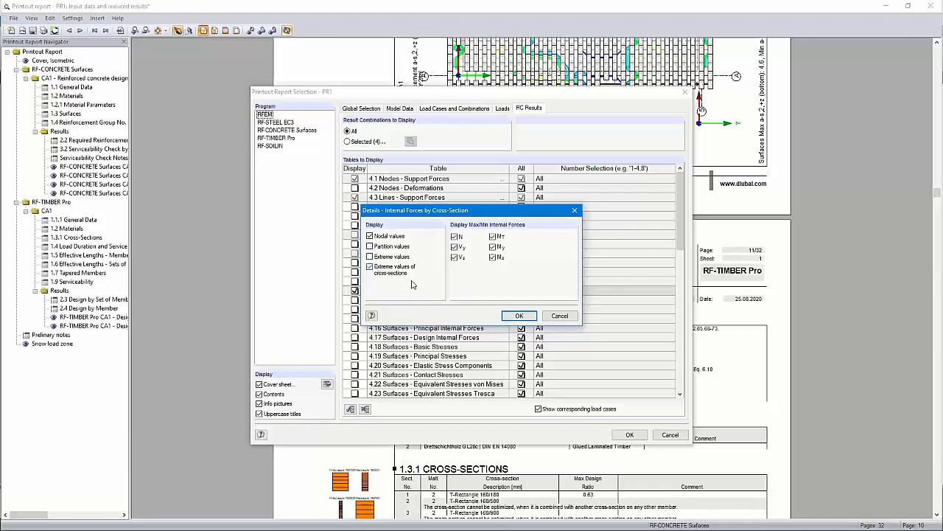
left_click(516, 316)
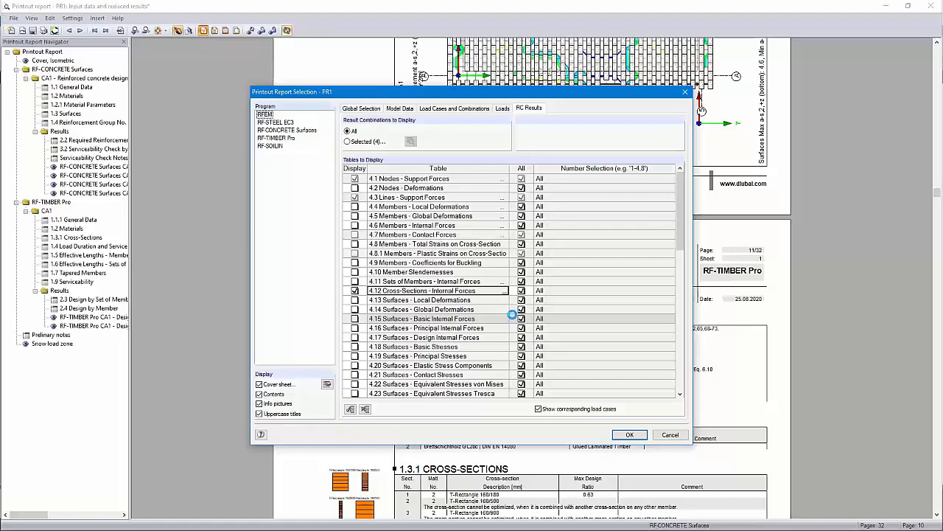
left_click(626, 434)
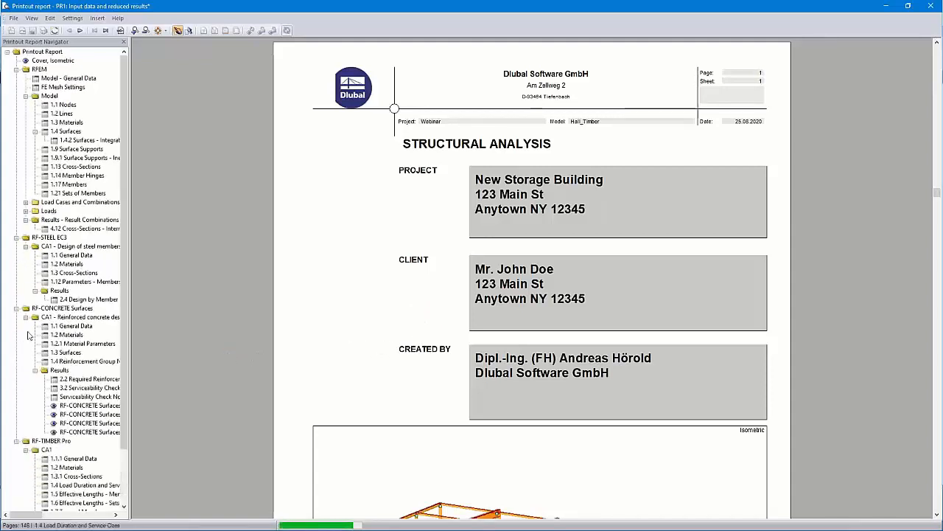
- Collapse the RF-STEEL EC3, RF-CONCRETE Surfaces, RF-TIMBER Pro and RF-SOILIN chapters and move "Prelinary notes" directly after Contents
left_click(16, 246)
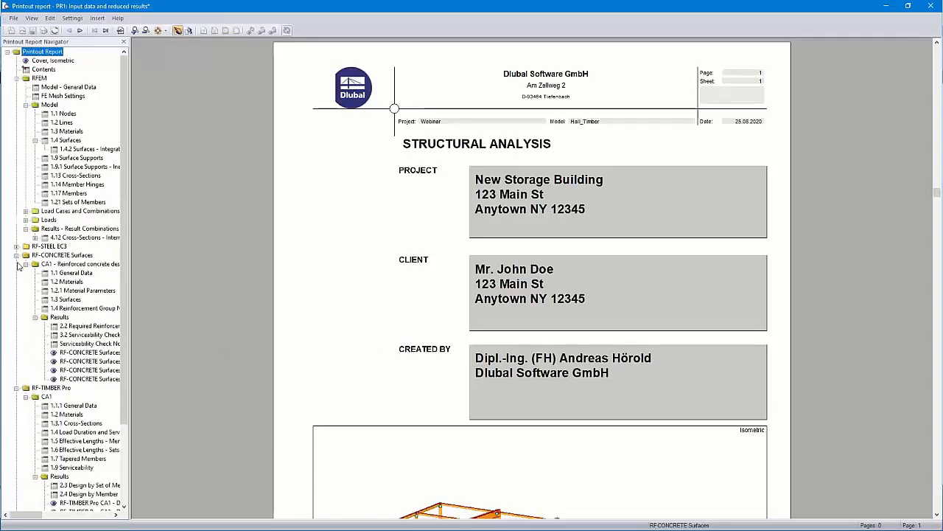
left_click(16, 255)
left_click(16, 264)
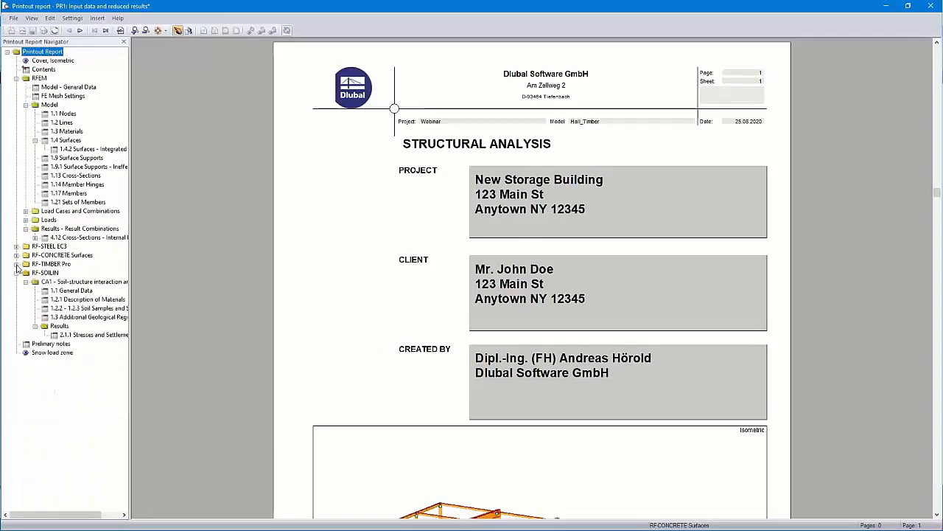
left_click(16, 272)
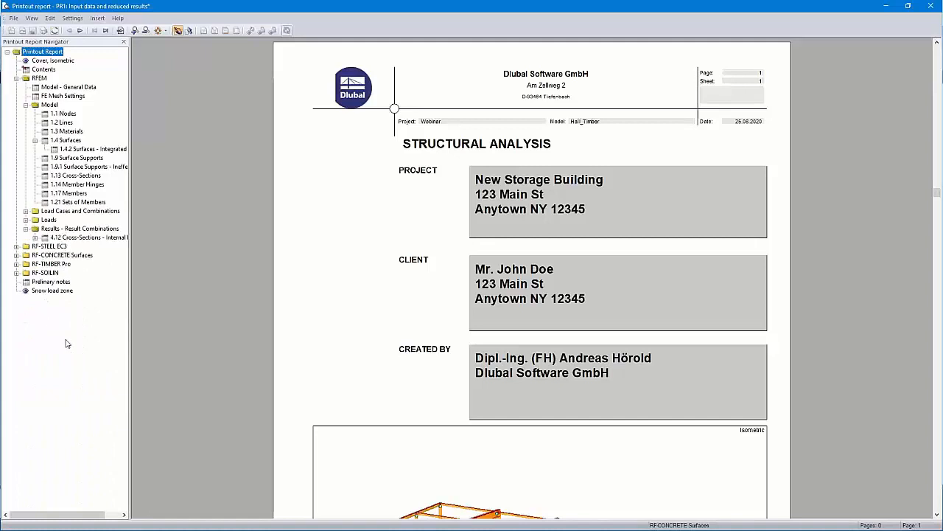
left_click(47, 282)
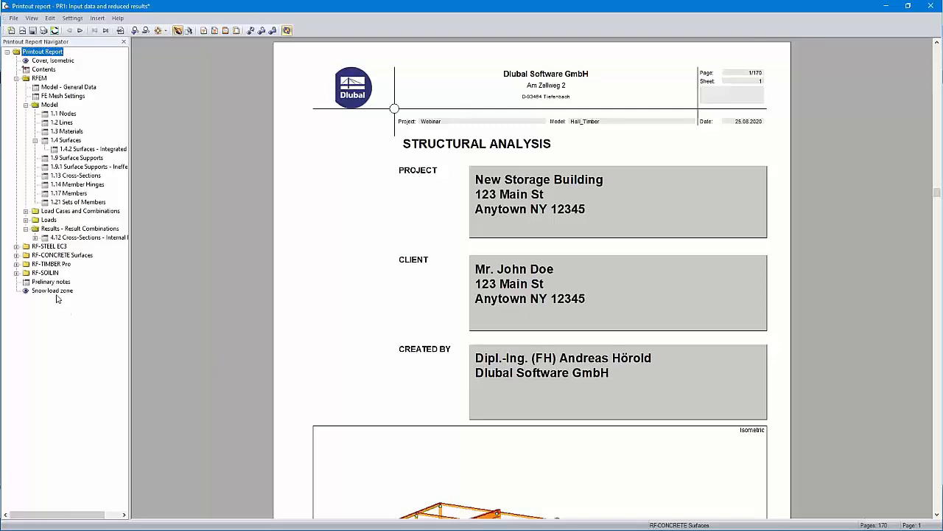
left_click_drag(51, 282, 46, 75)
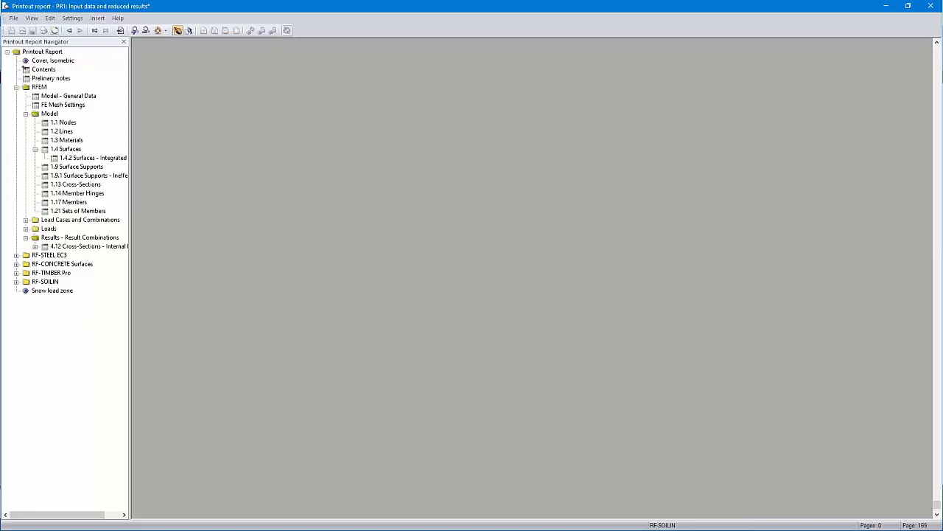
- Expand the Loads chapter and move "Snow load zone" into LC2 - Snow, below 3.15 Generated Loads
left_click(25, 228)
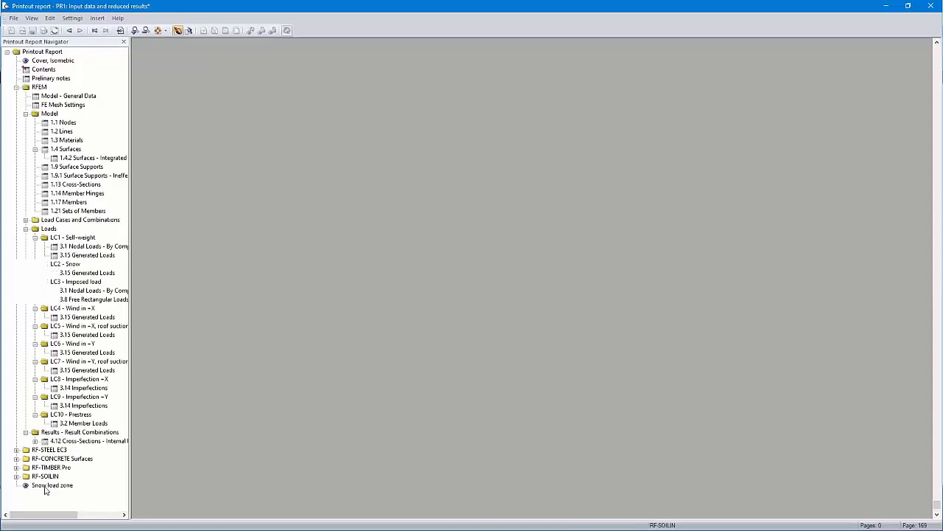
left_click(45, 488)
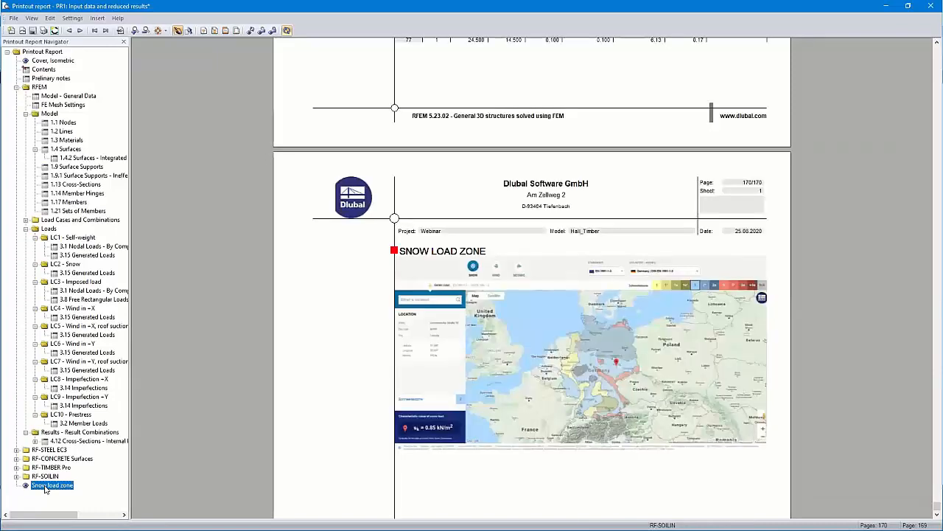
left_click_drag(46, 490, 63, 279)
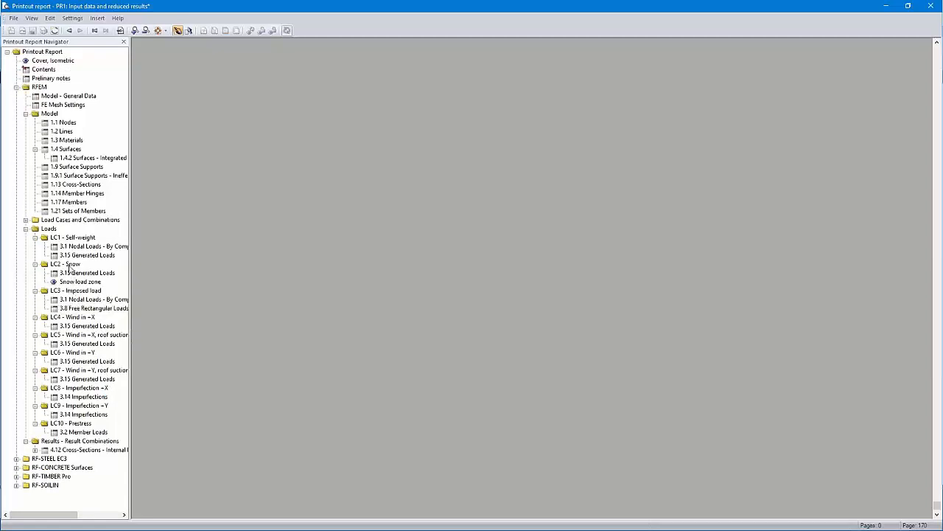
- Check the cover, contents and preliminary notes at the report's start, and the snow load zone map in the LC2 - Snow section
left_click(49, 79)
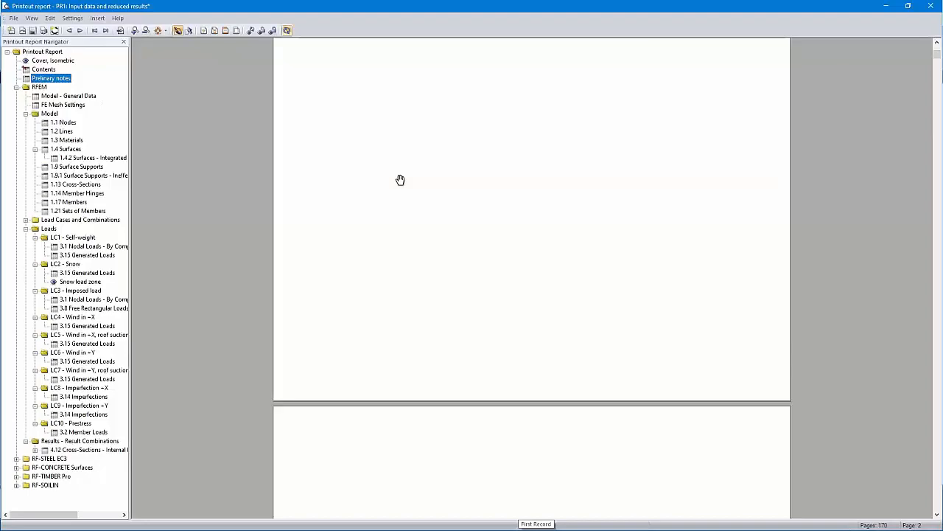
scroll(400, 179, "up", 10)
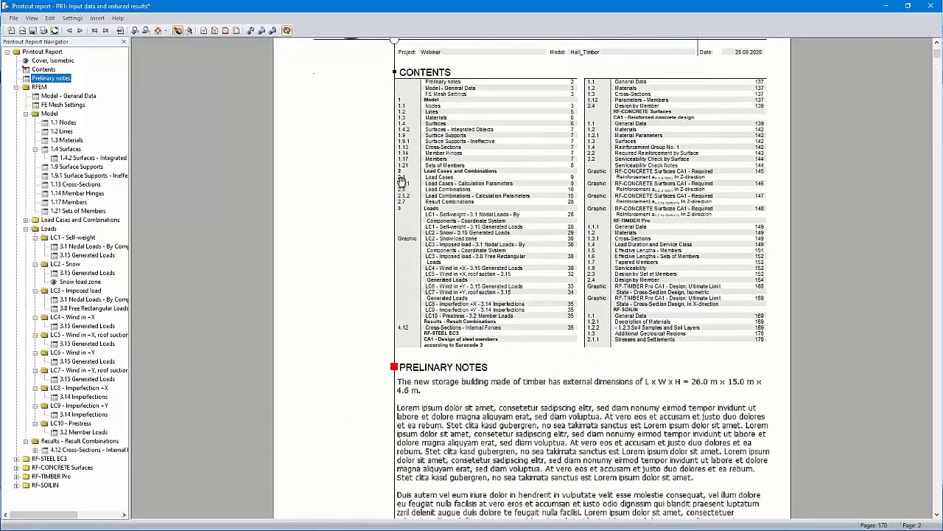
scroll(400, 180, "up", 5)
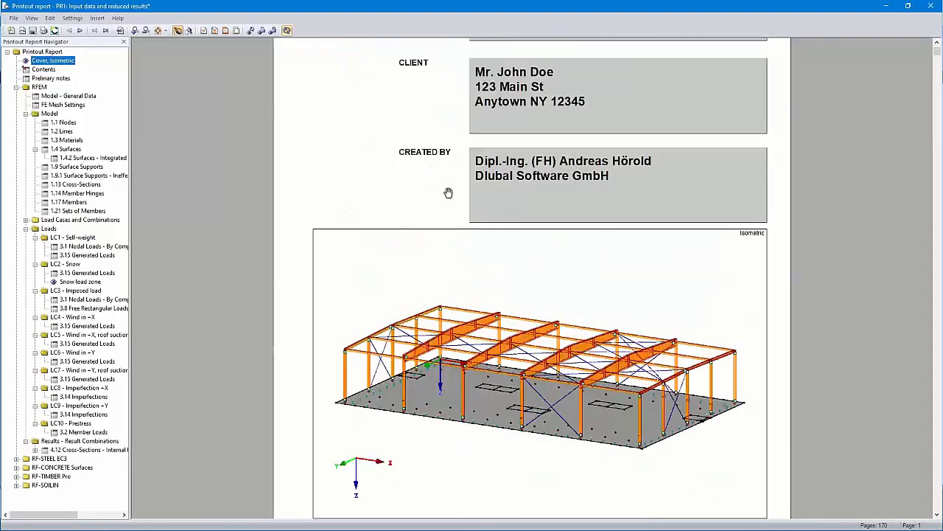
scroll(448, 193, "down", 8)
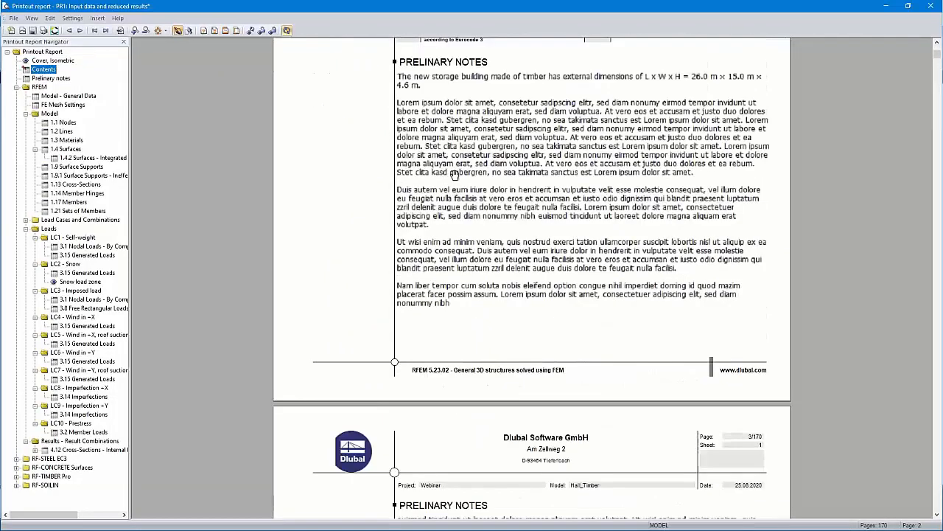
scroll(500, 145, "down", 5)
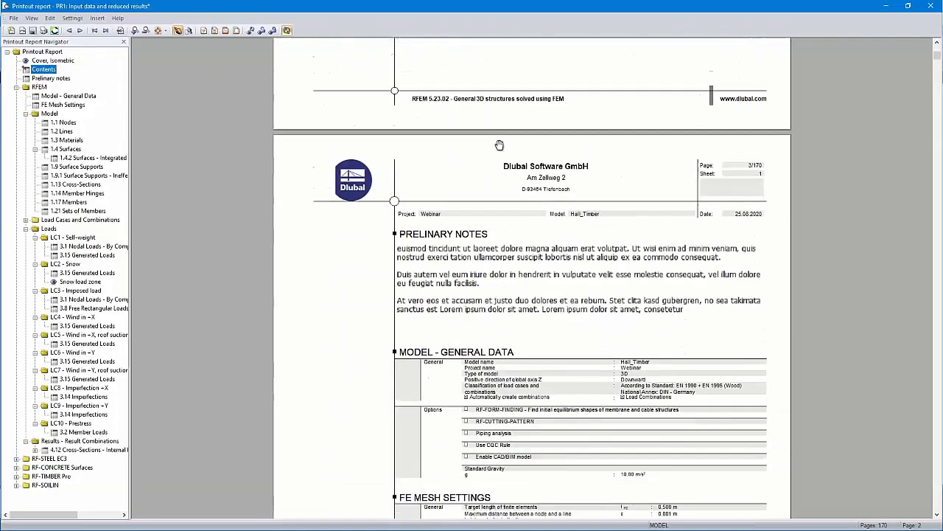
scroll(500, 145, "down", 3)
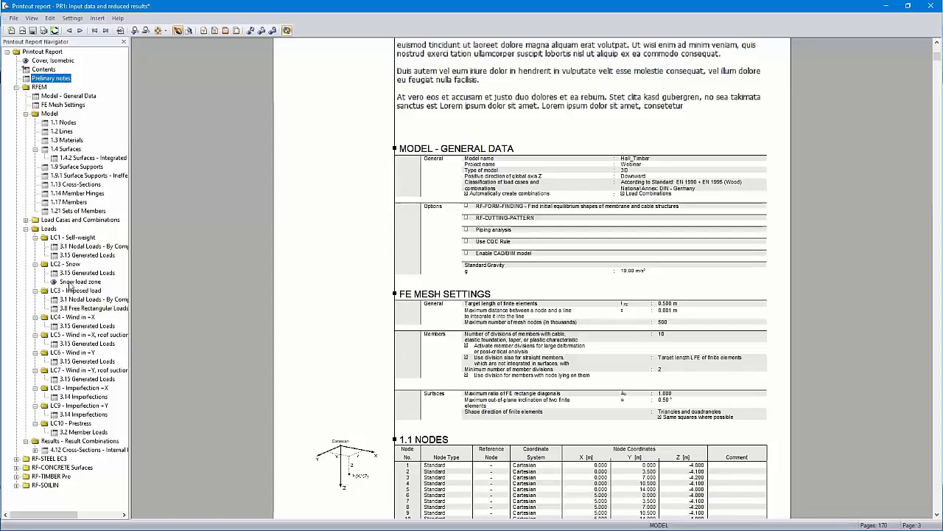
left_click(70, 266)
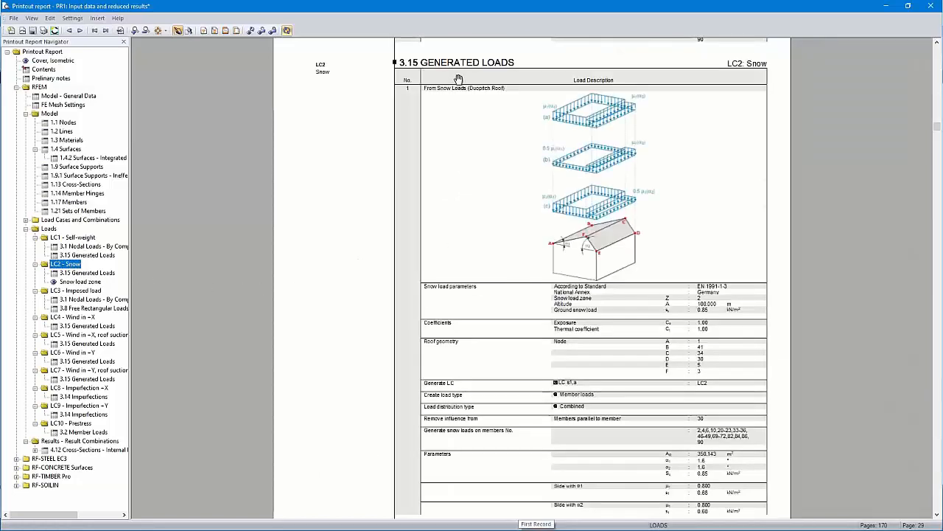
scroll(527, 195, "down", 10)
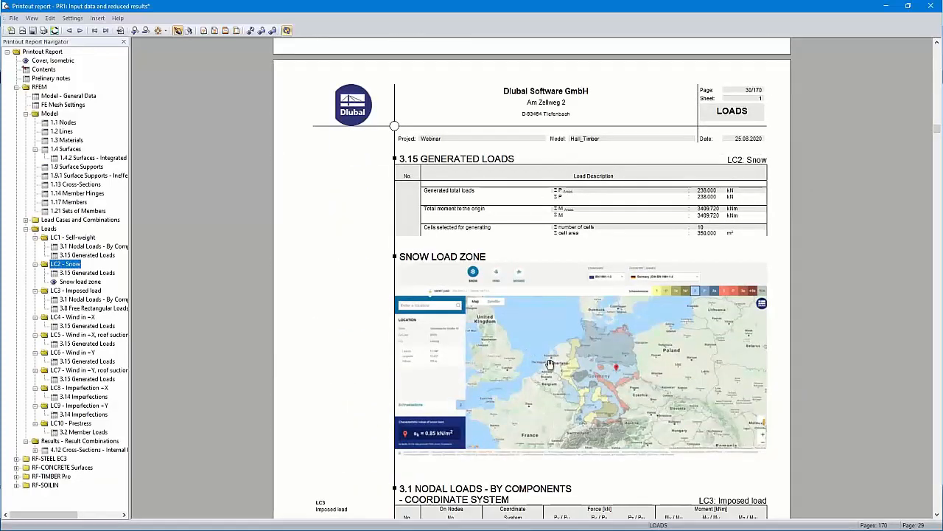
- Switch the printout report's language to French
left_click(72, 18)
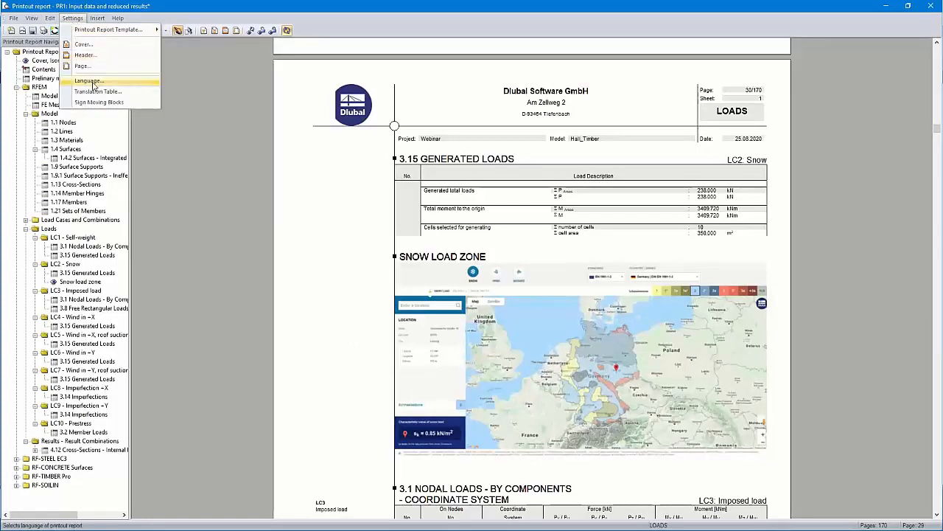
left_click(88, 80)
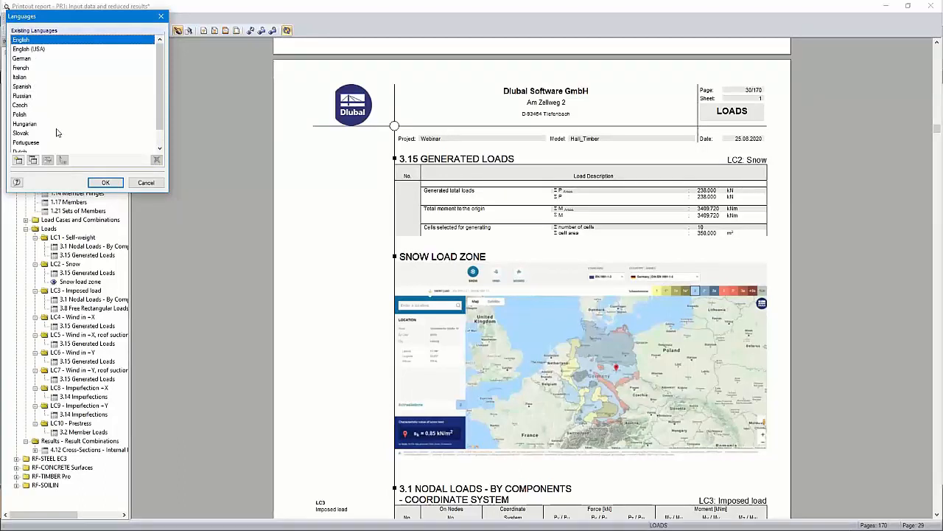
scroll(57, 133, "down", 1)
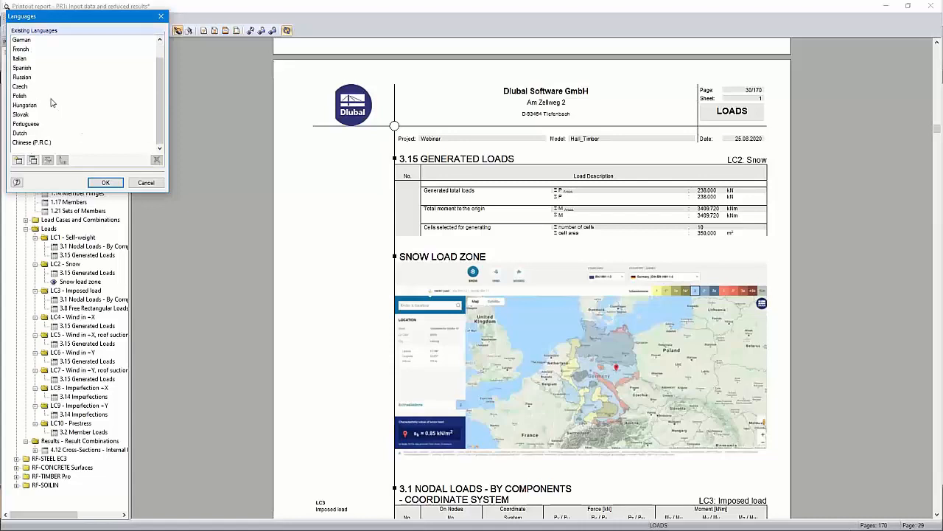
scroll(53, 104, "up", 1)
left_click(22, 68)
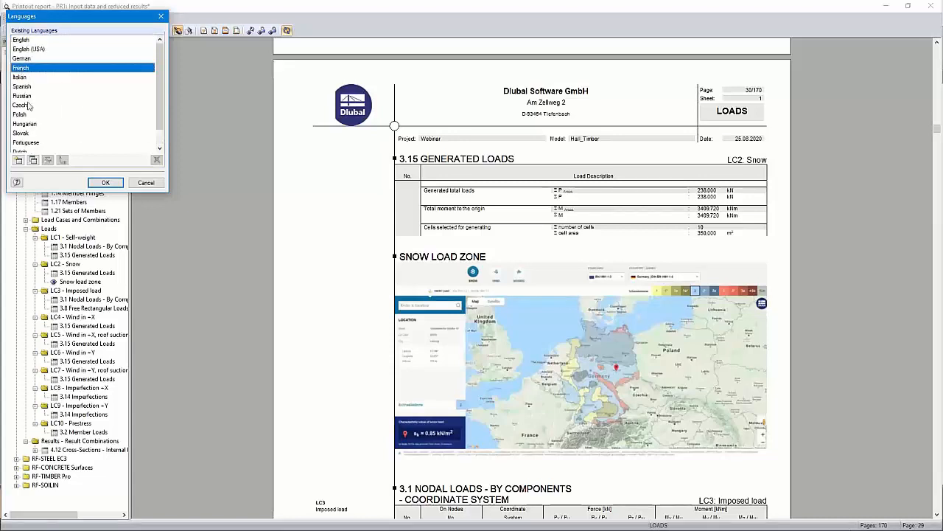
left_click(106, 182)
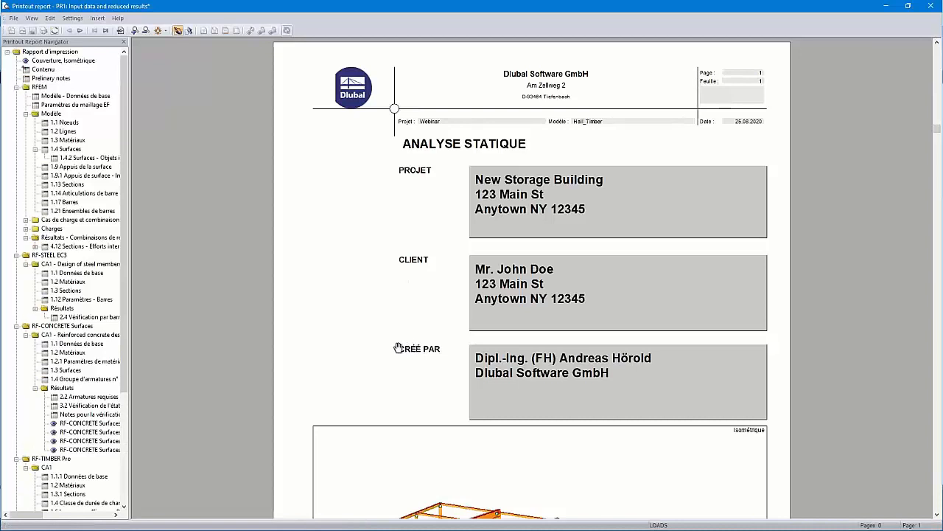
- Check the French wording of RF-STEEL EC3's table 2.4 "Vérification par barre" and RF-CONCRETE Surfaces' table 1.1 "Données de base"
left_click(115, 317)
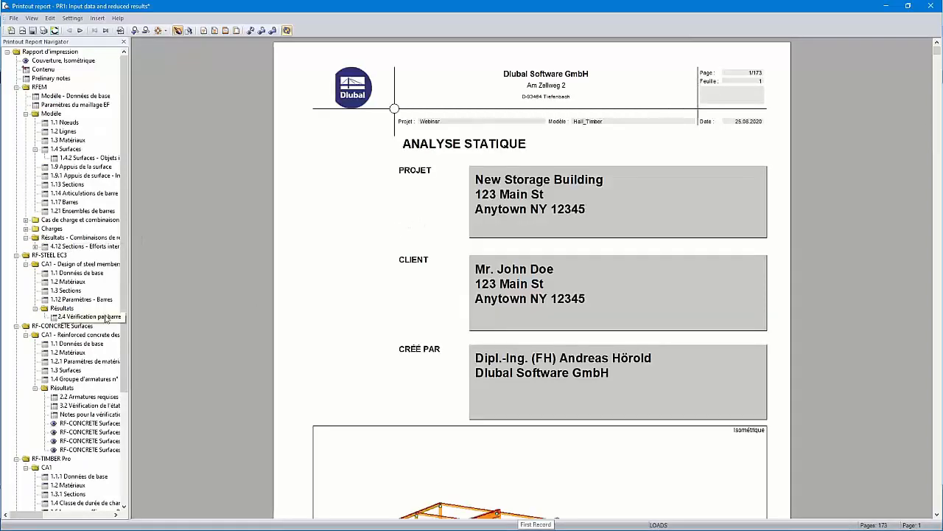
left_click(90, 317)
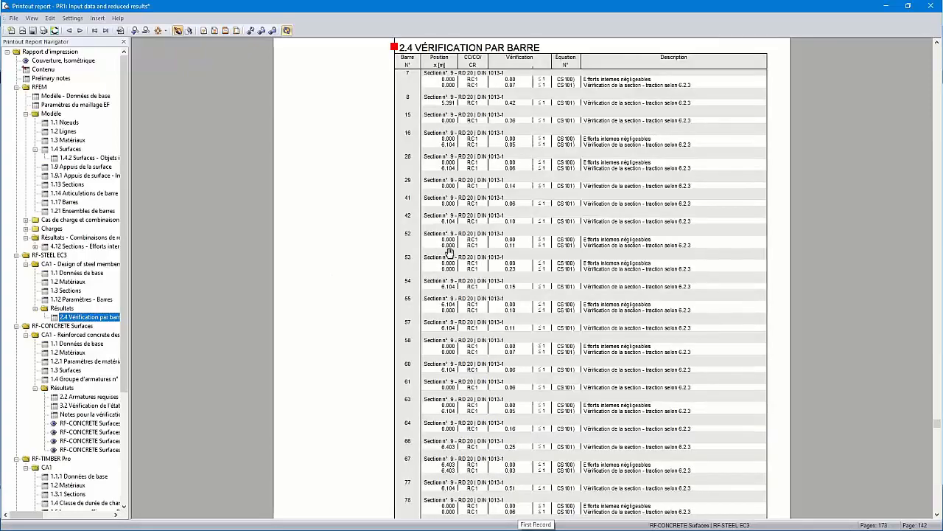
scroll(477, 106, "up", 1)
scroll(478, 106, "up", 1)
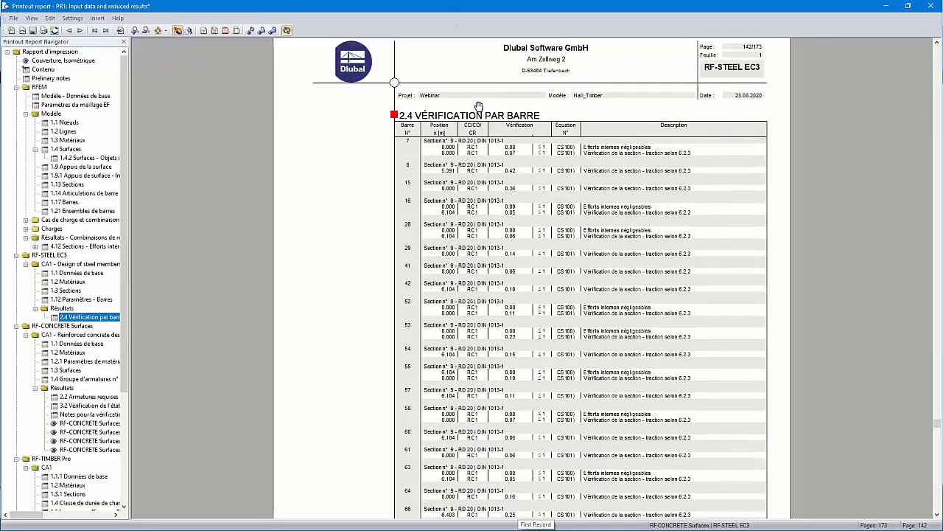
scroll(477, 111, "down", 20)
scroll(476, 147, "down", 2)
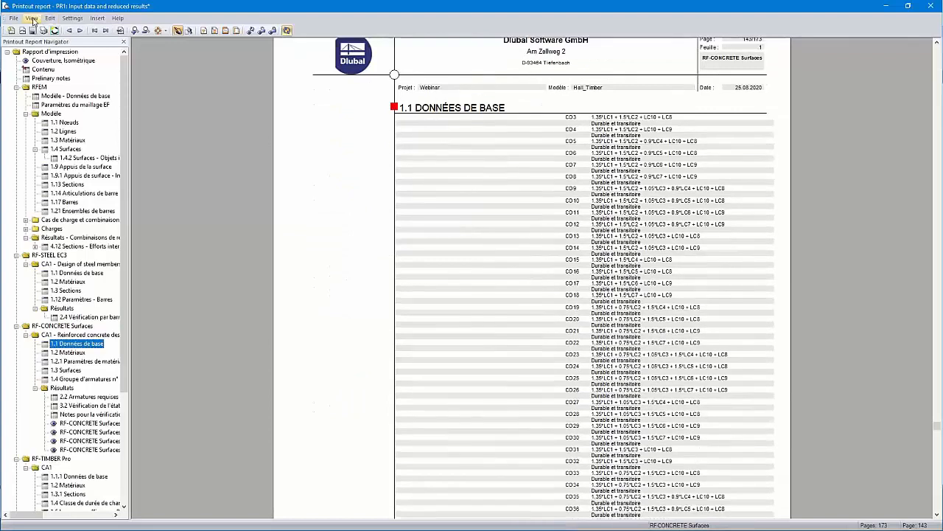
- Set the printout report's language back to English and refresh the report
left_click(72, 17)
left_click(94, 82)
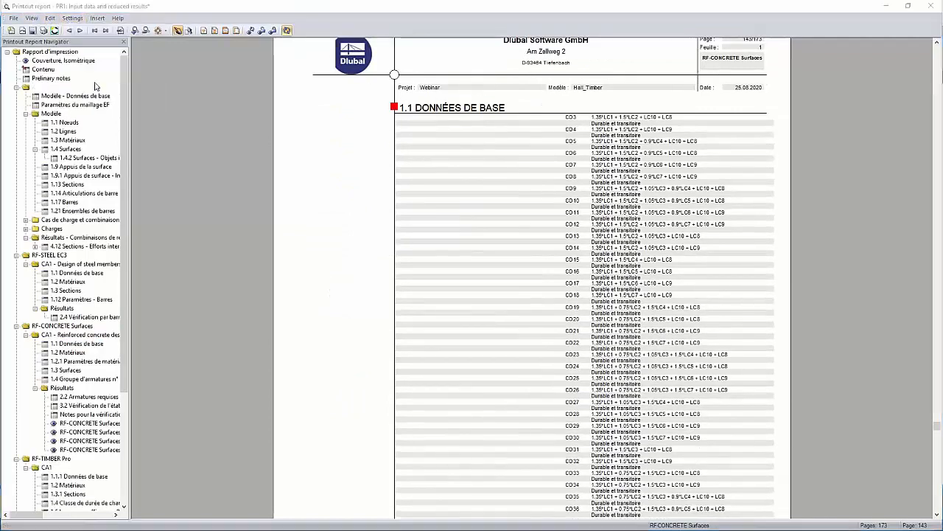
left_click(34, 39)
left_click(105, 182)
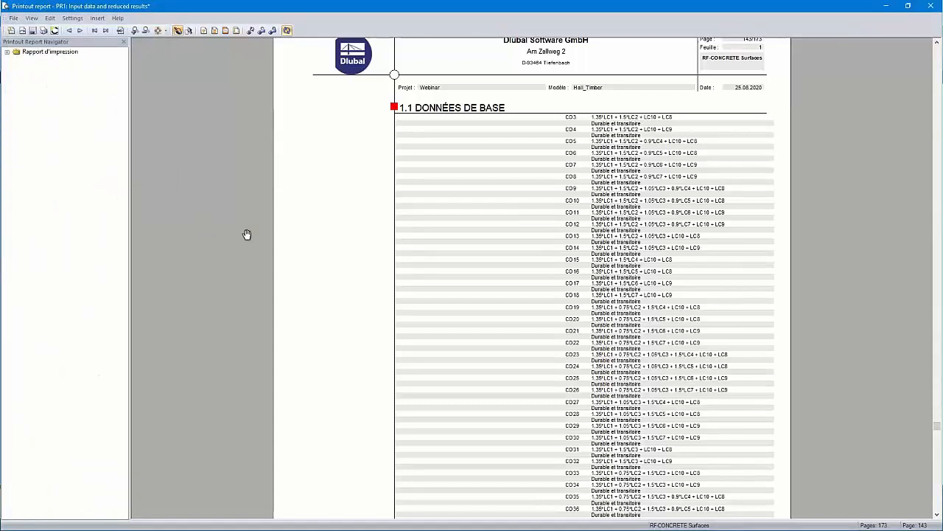
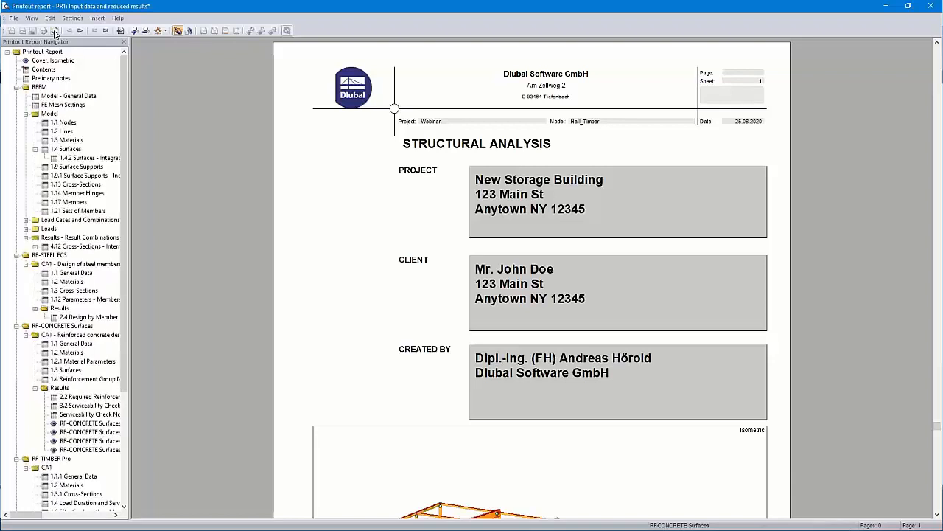
left_click(55, 31)
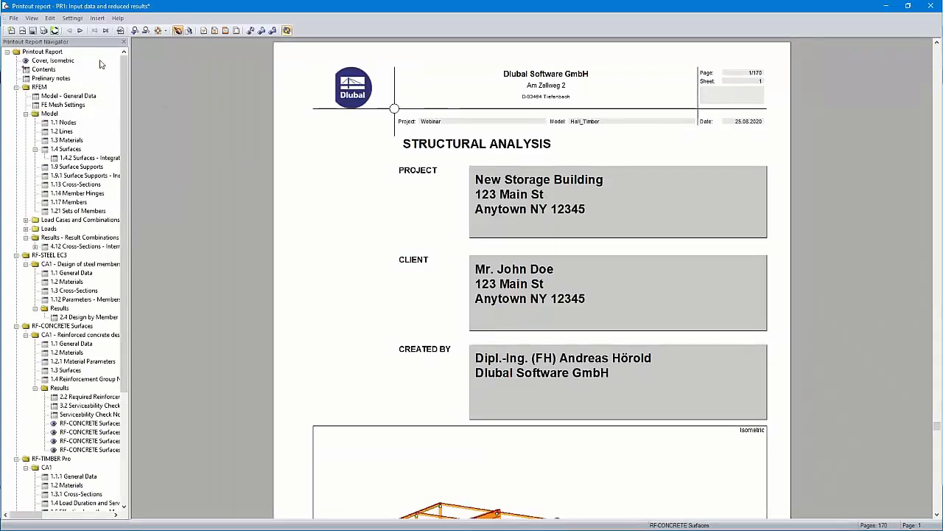
- Print all pages of the report in one copy to the PDF24 printer, and dismiss the PDF24 Assistant
left_click(13, 18)
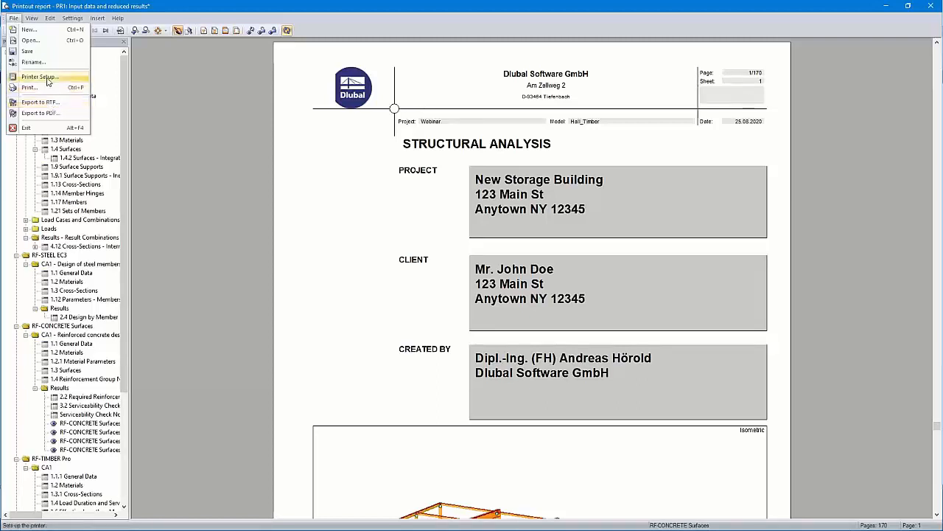
left_click(28, 88)
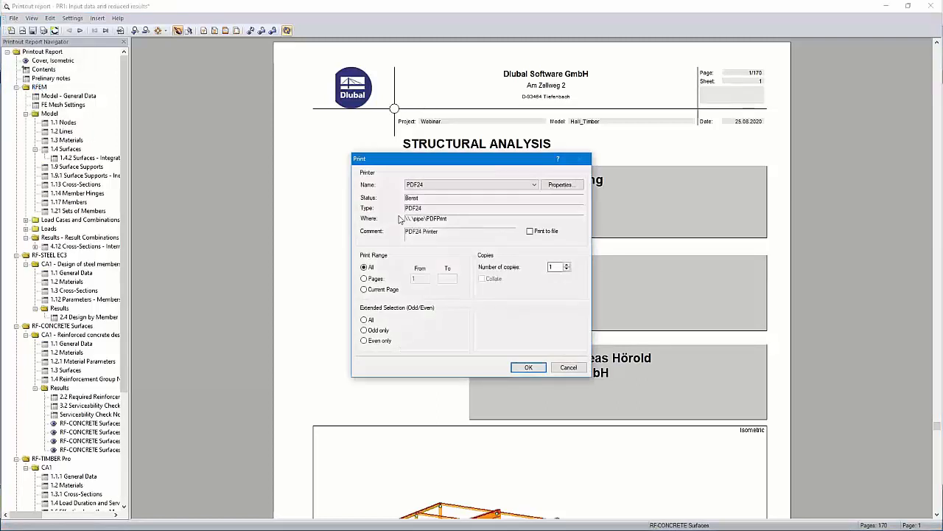
left_click(528, 368)
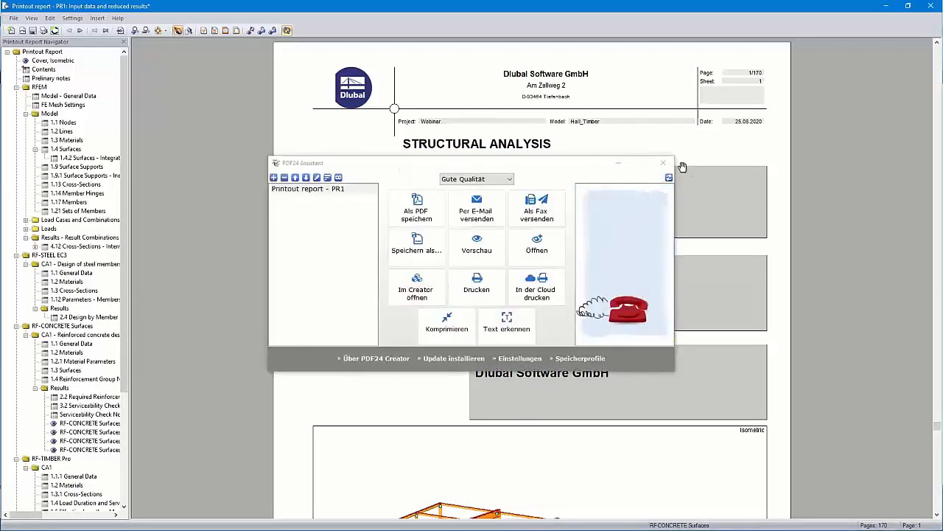
left_click(662, 163)
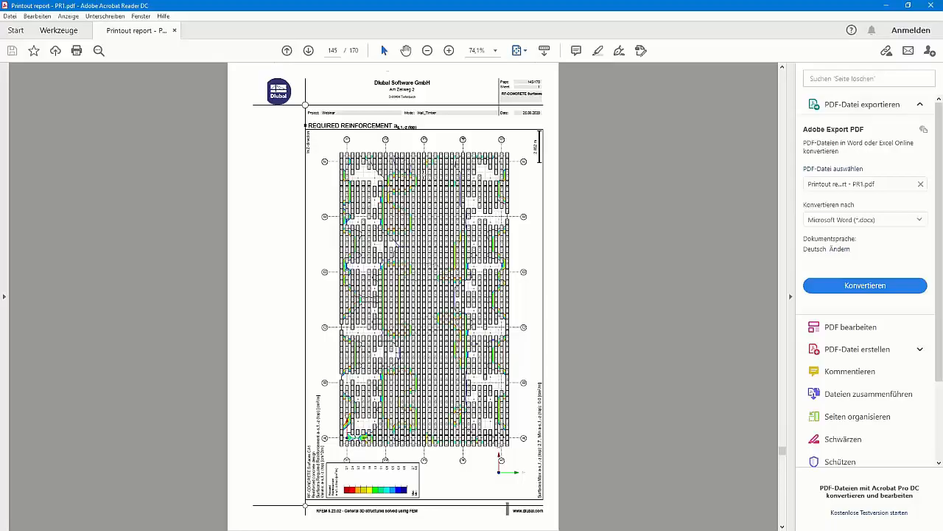
- In Adobe Acrobat Reader, inspect the required reinforcement graphic on page 145 of "Printout report - PR1.pdf" and the cover and contents pages
scroll(421, 174, "up", 6, "ctrl")
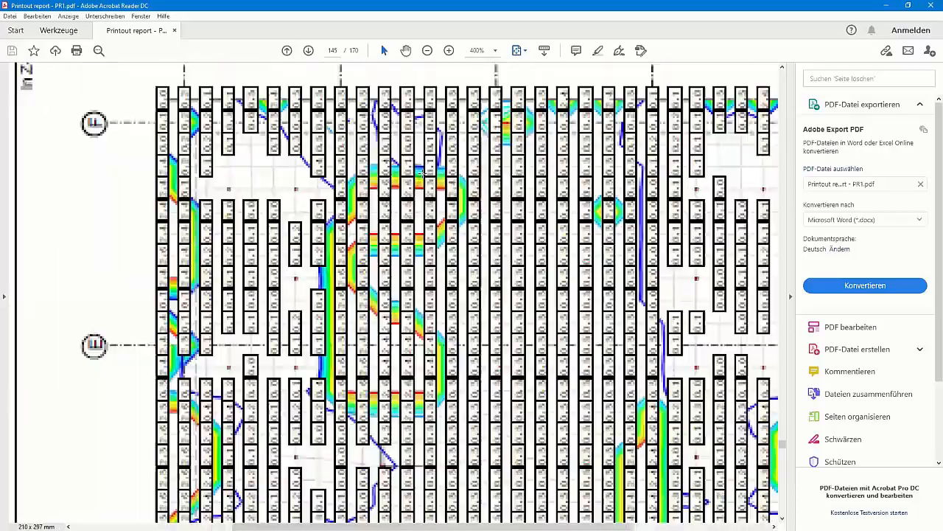
scroll(421, 174, "down", 7, "ctrl")
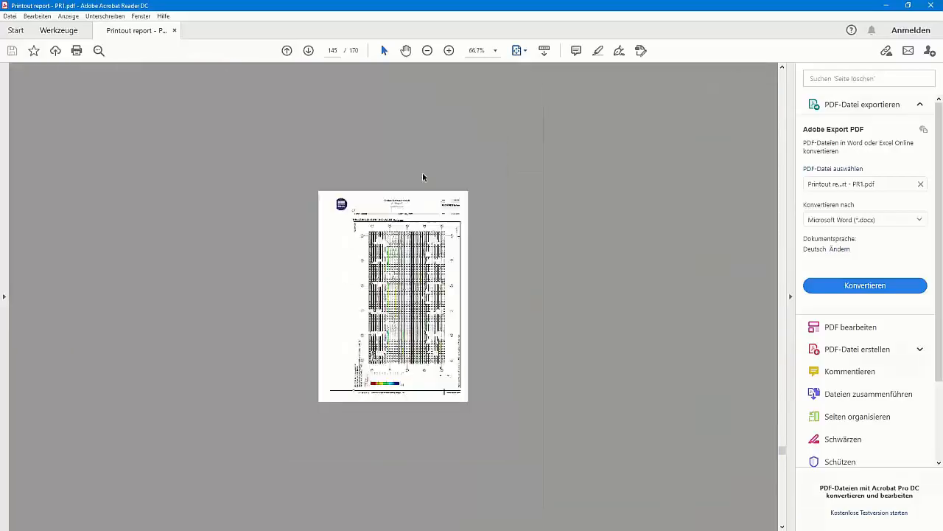
left_click_drag(785, 452, 788, 83)
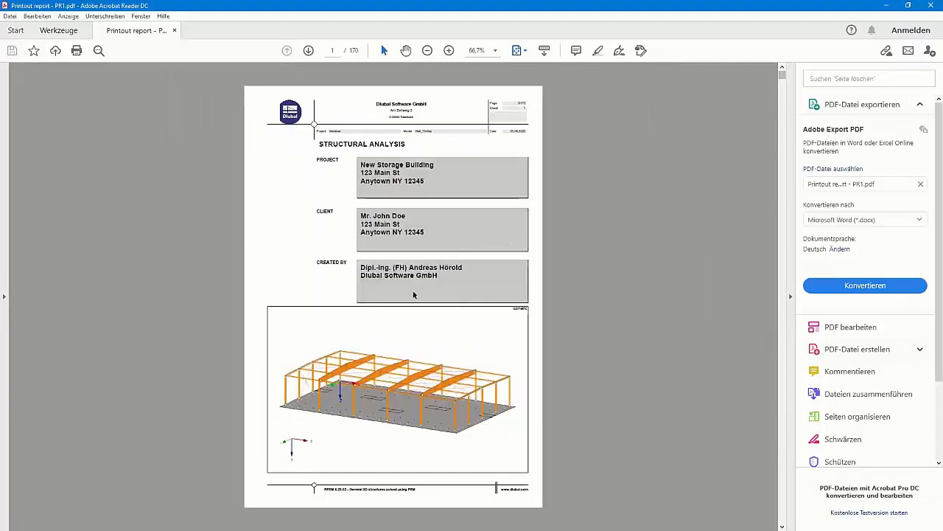
scroll(413, 295, "down", 2)
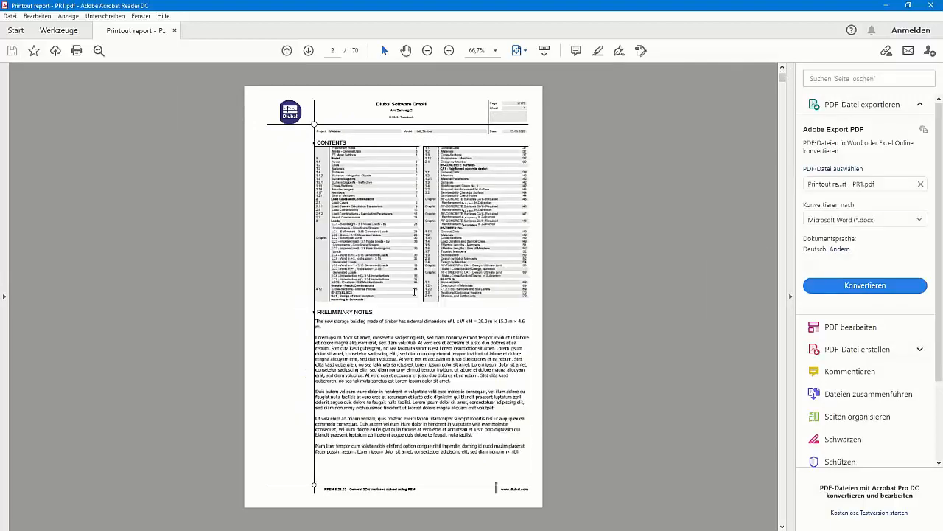
scroll(413, 292, "down", 2)
scroll(414, 292, "up", 4)
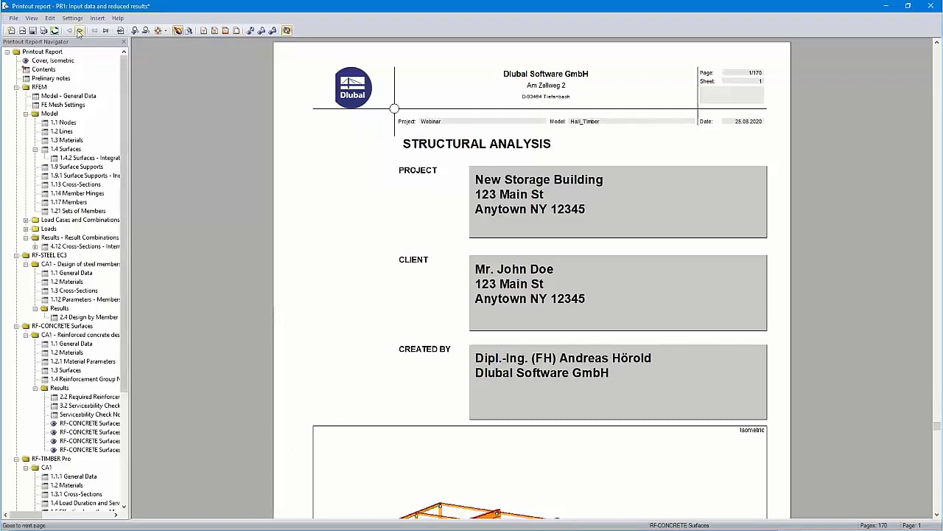
- Review the dialogs for creating a printout report template, both from the current report and from a new selection, without saving a template
left_click(72, 18)
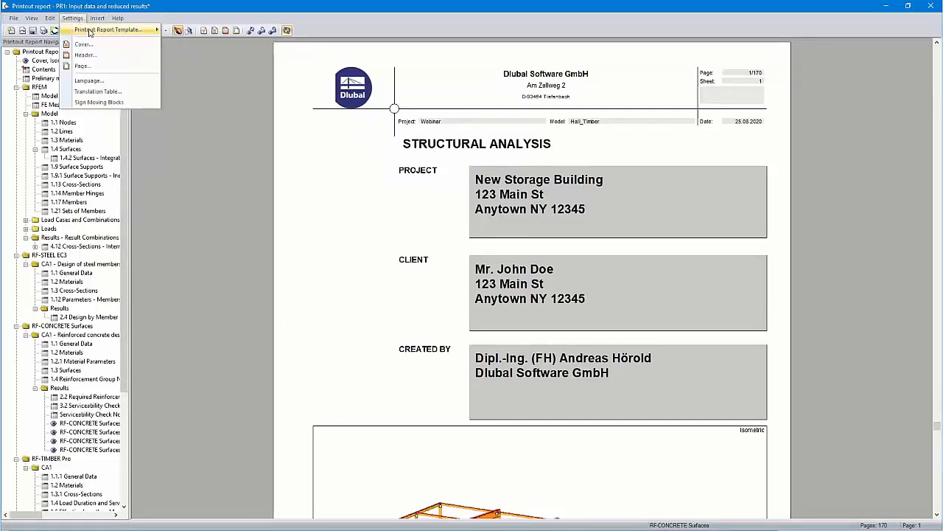
mouse_move(92, 35)
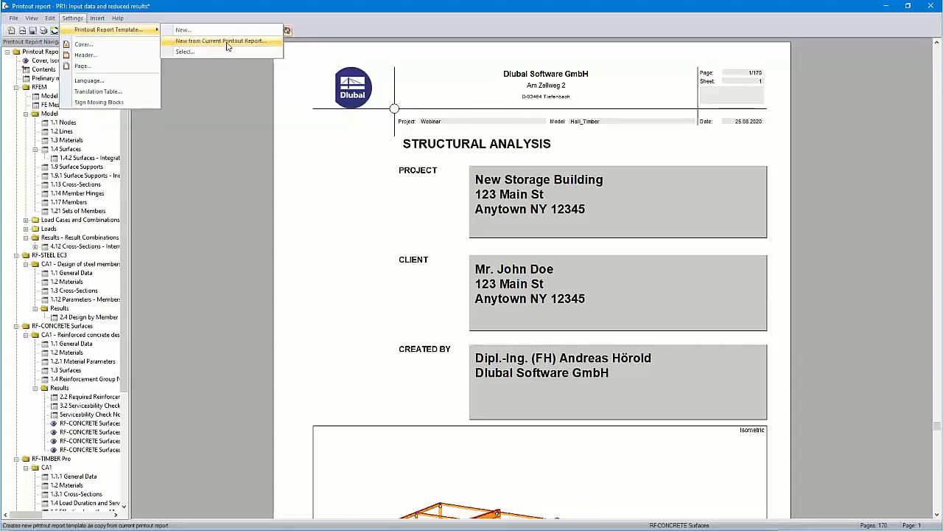
left_click(219, 44)
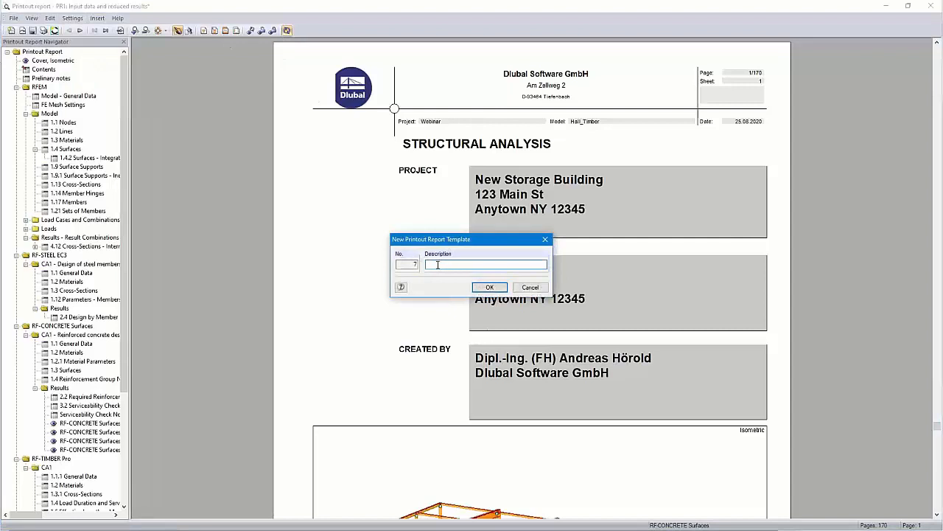
left_click(532, 288)
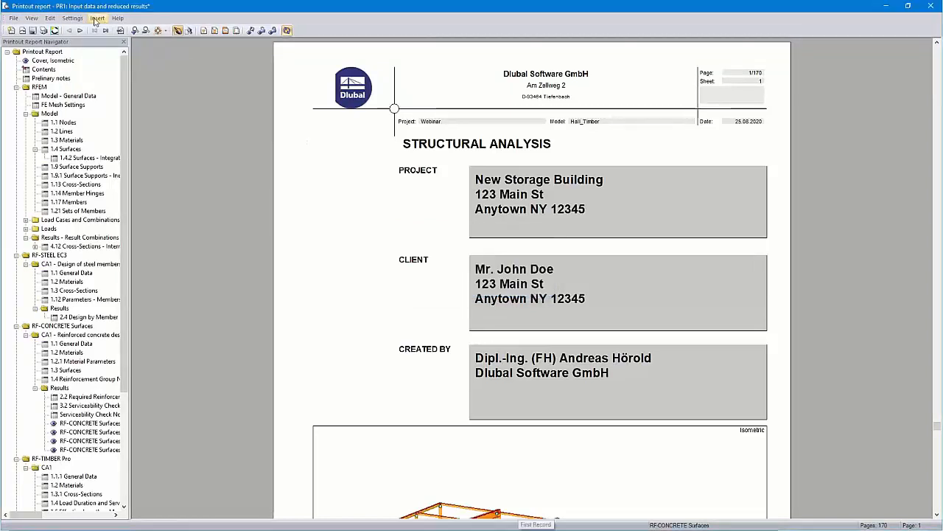
left_click(73, 18)
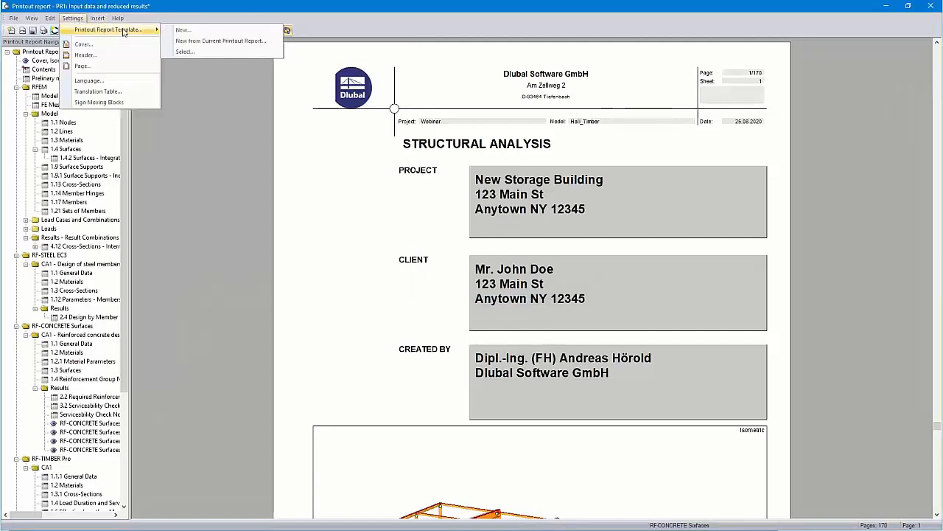
left_click(198, 31)
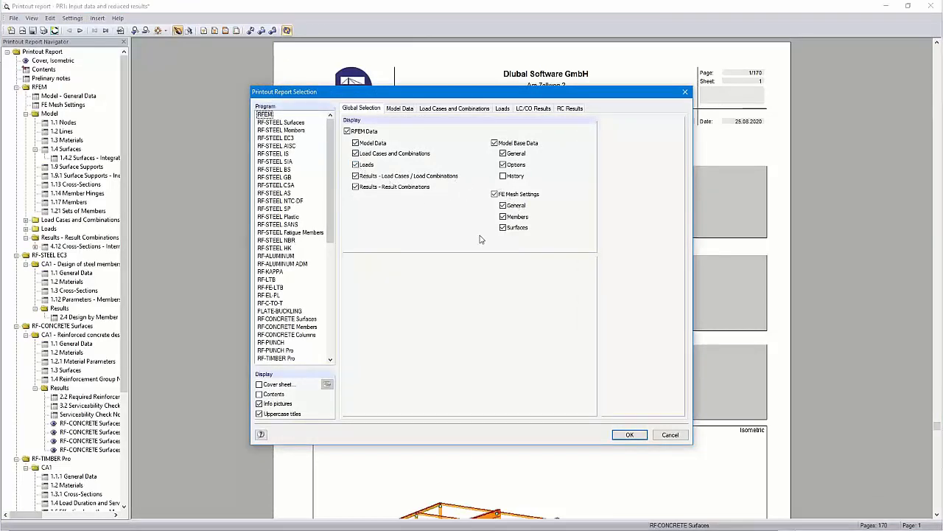
left_click(670, 435)
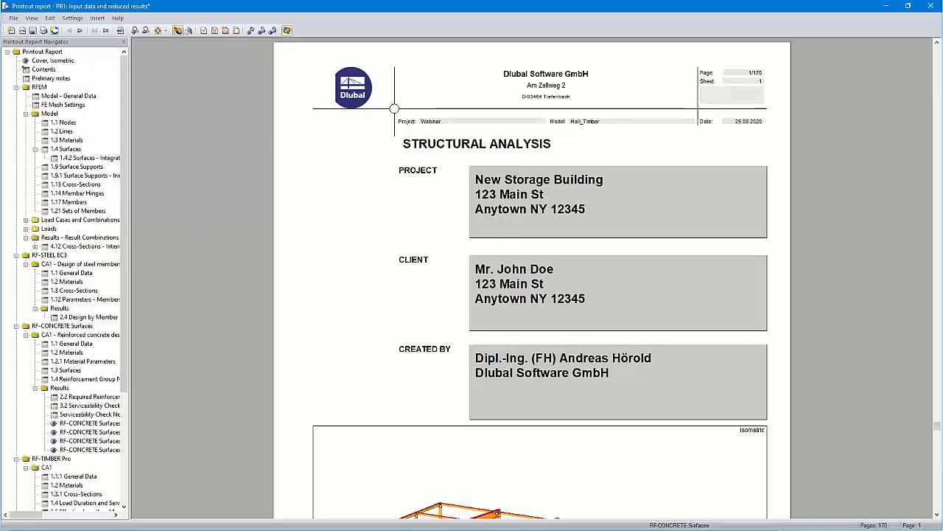
- Switch to Chrome and open the Knowledge Base from the support section of the Dlubal website
key("alt+Tab")
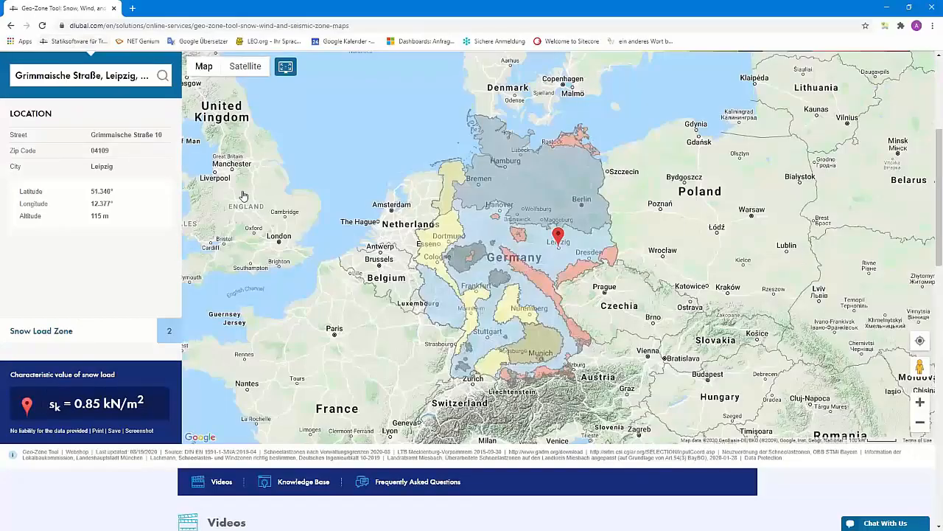
scroll(244, 193, "up", 3)
mouse_move(322, 132)
mouse_move(380, 138)
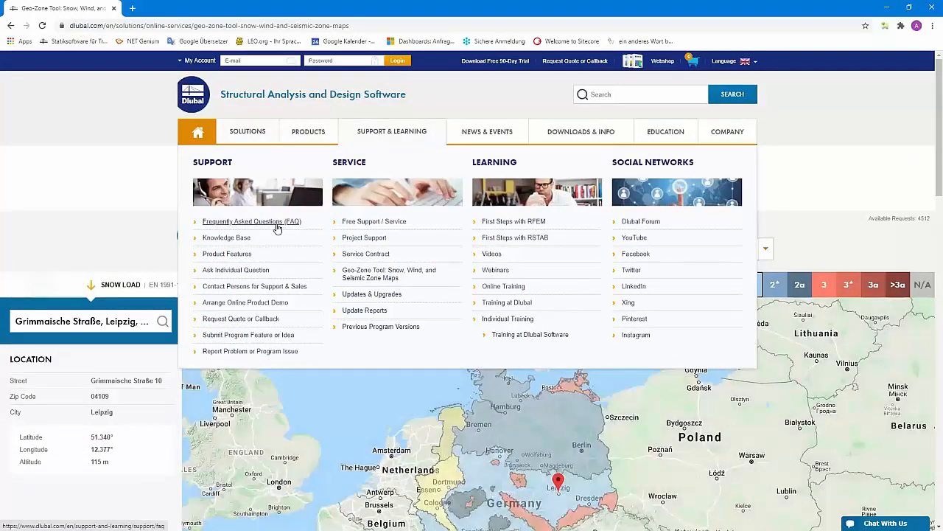
left_click(229, 238)
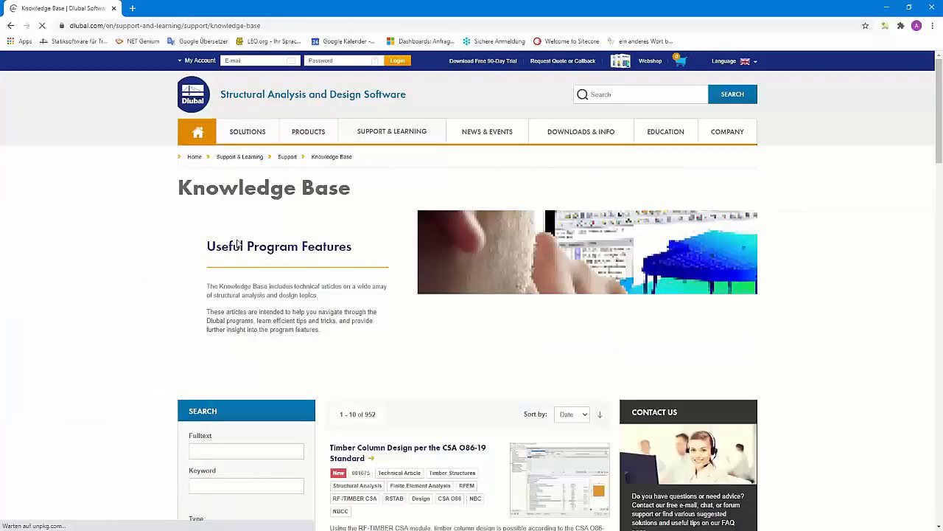
- Browse the Knowledge Base article list and run a full-text search for "vcmaster"
scroll(391, 246, "down", 10)
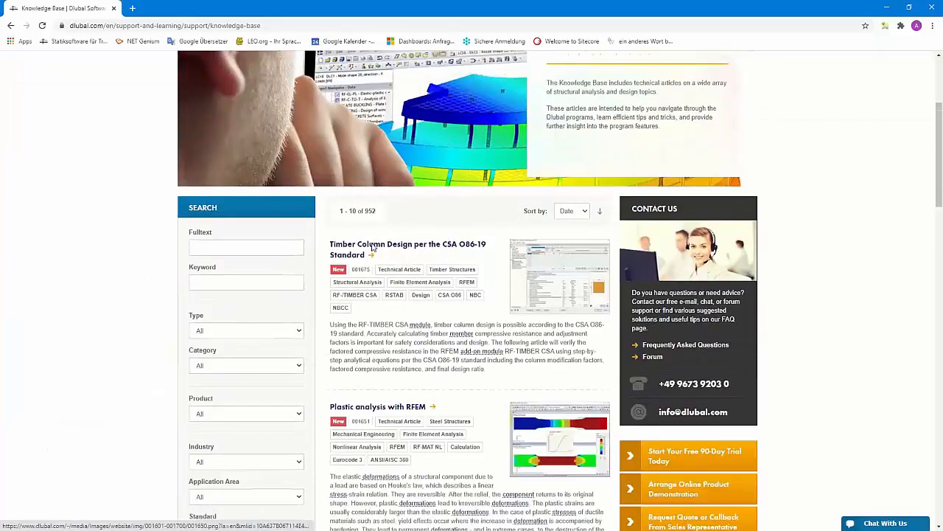
scroll(372, 247, "down", 7)
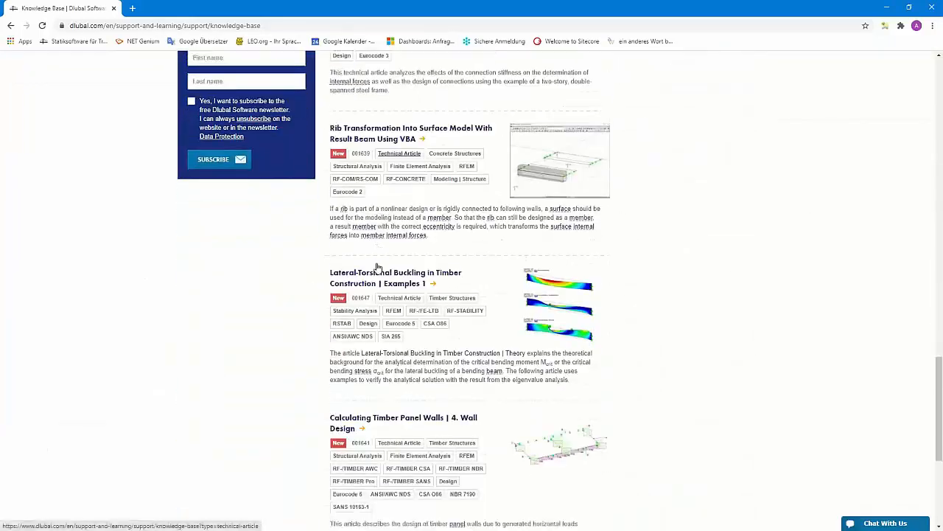
scroll(196, 277, "up", 15)
left_click(214, 252)
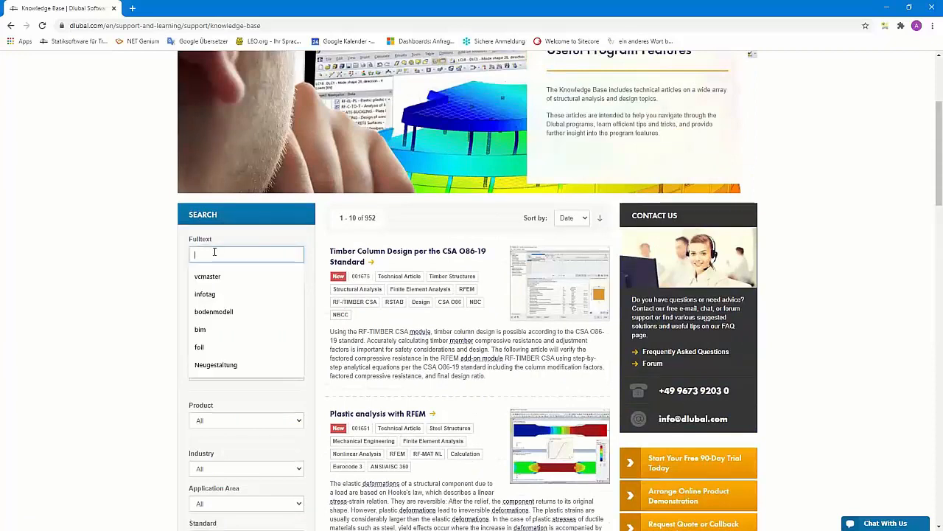
type("v")
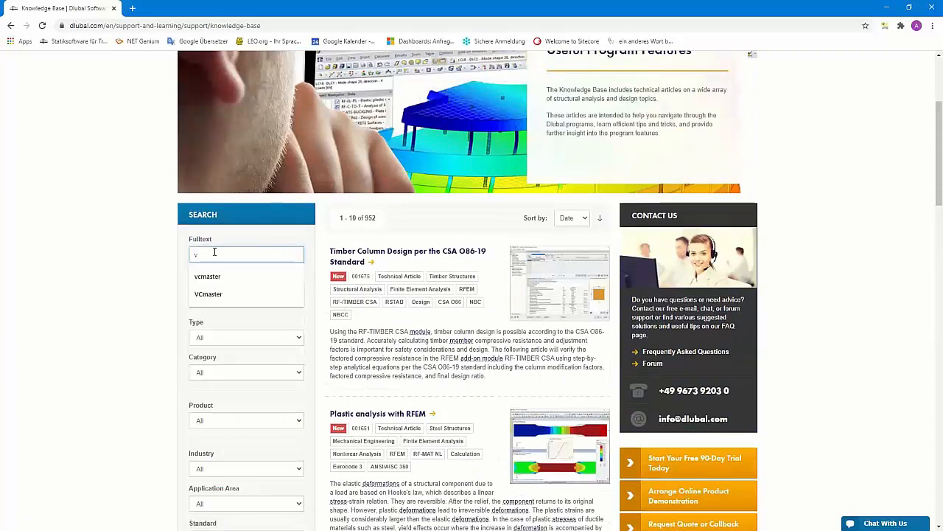
type("cmaste")
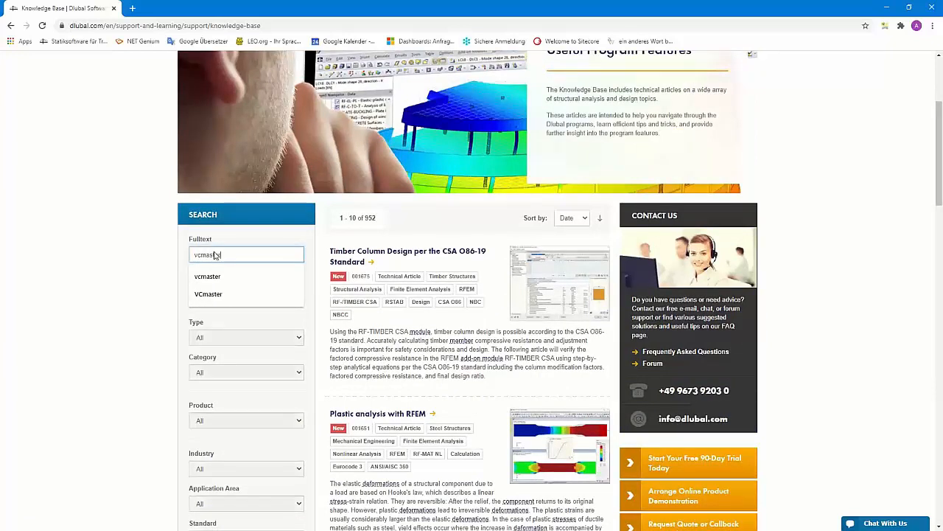
type("r")
key("Return")
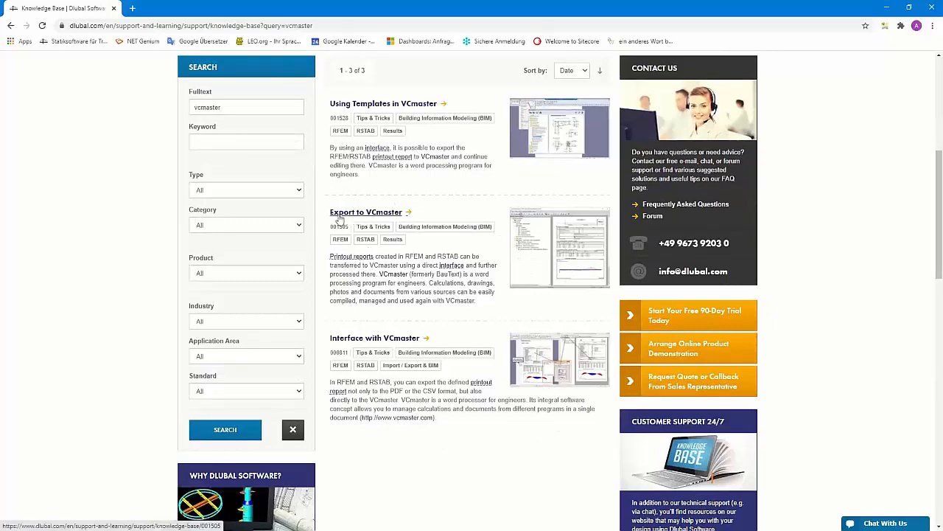
- Open the "Export to VCmaster" article from the search results and read its instructions and figures
left_click(349, 215)
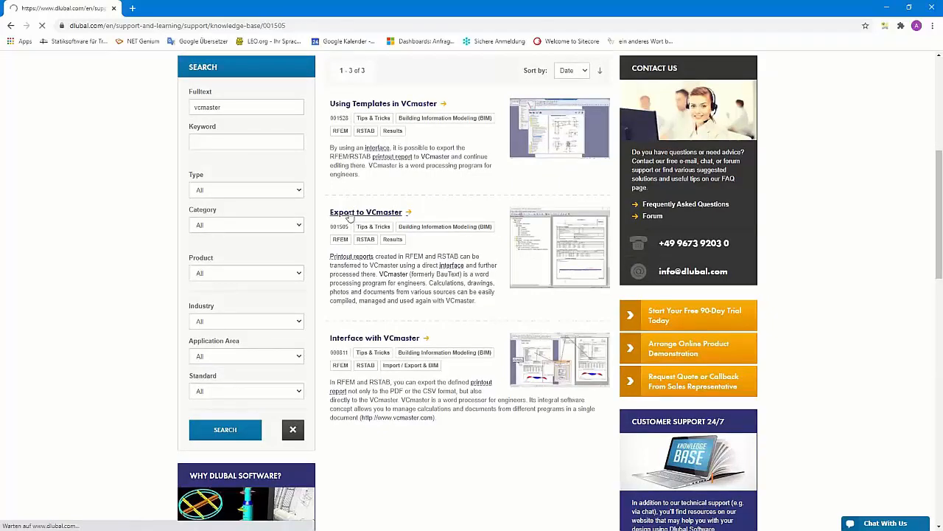
scroll(432, 213, "down", 5)
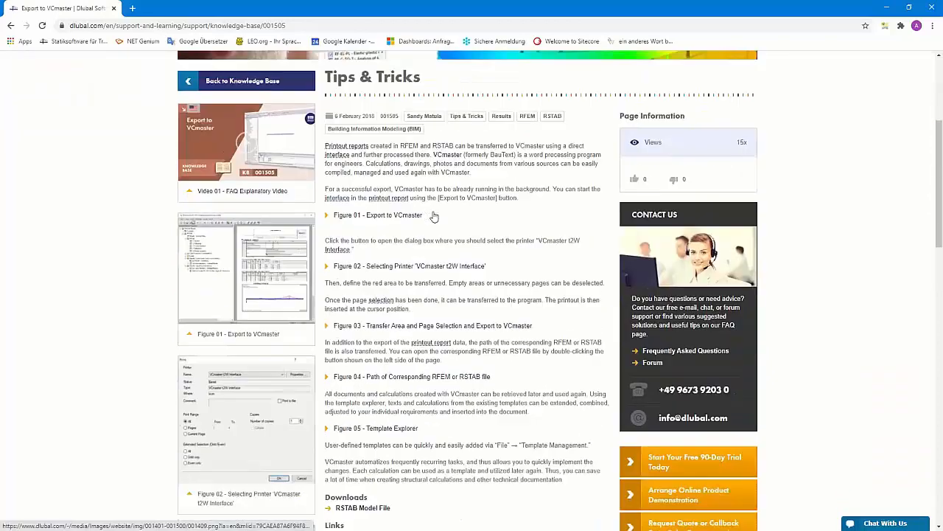
scroll(426, 229, "up", 1)
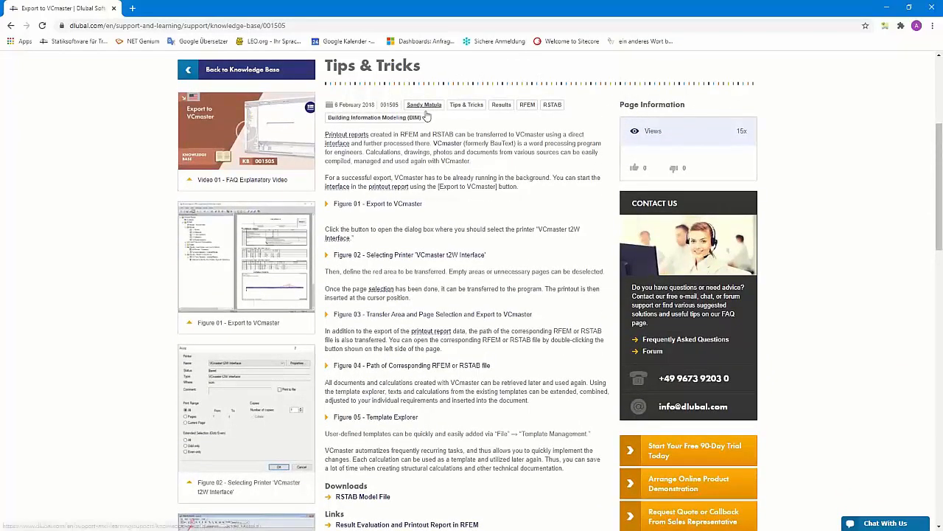
scroll(412, 236, "down", 1)
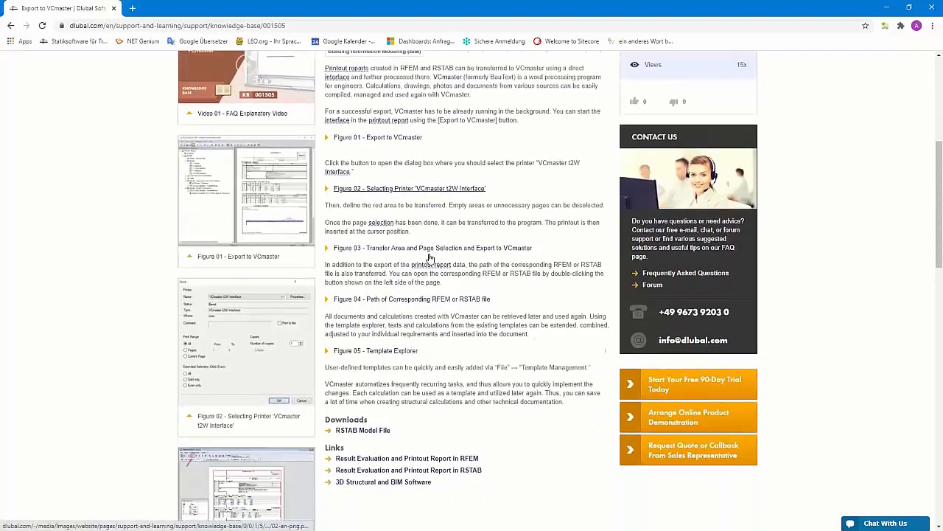
scroll(254, 135, "up", 1)
- Play the article's explanatory video on exporting to VCmaster in full screen
left_click(253, 134)
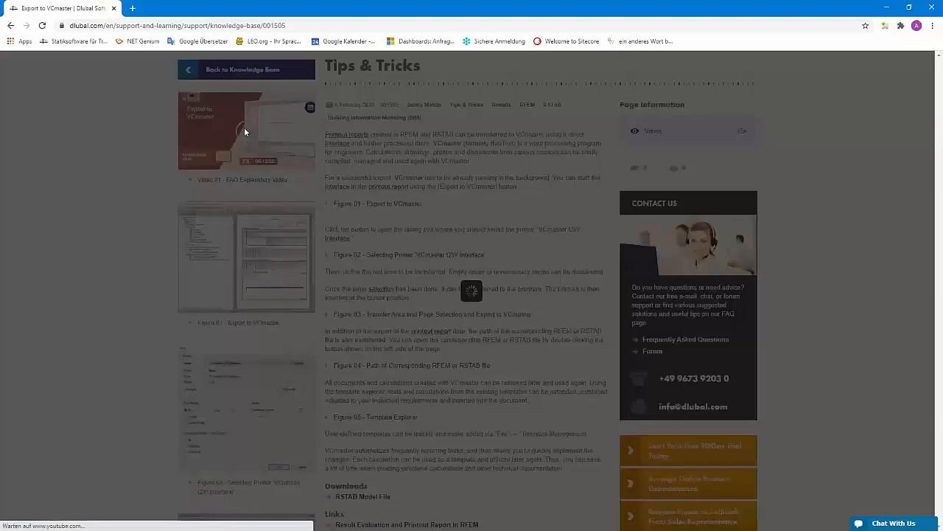
left_click(467, 288)
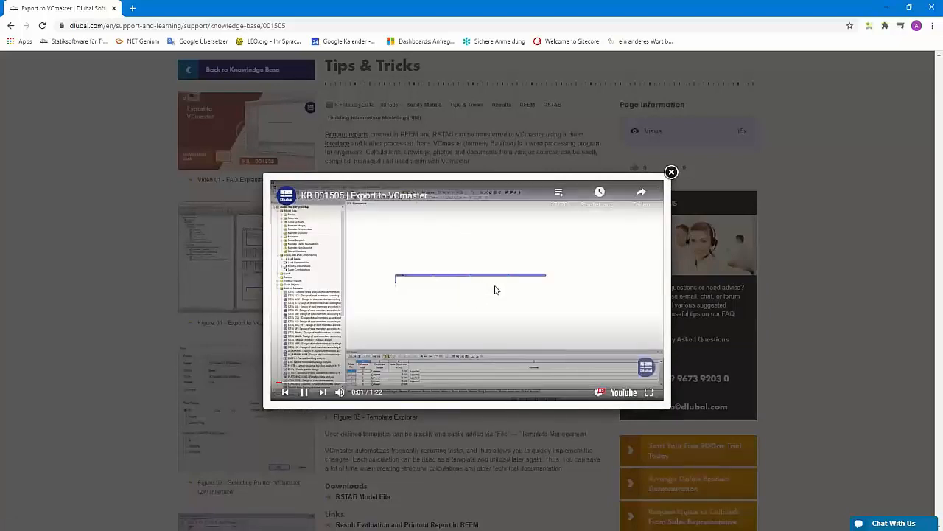
left_click(651, 394)
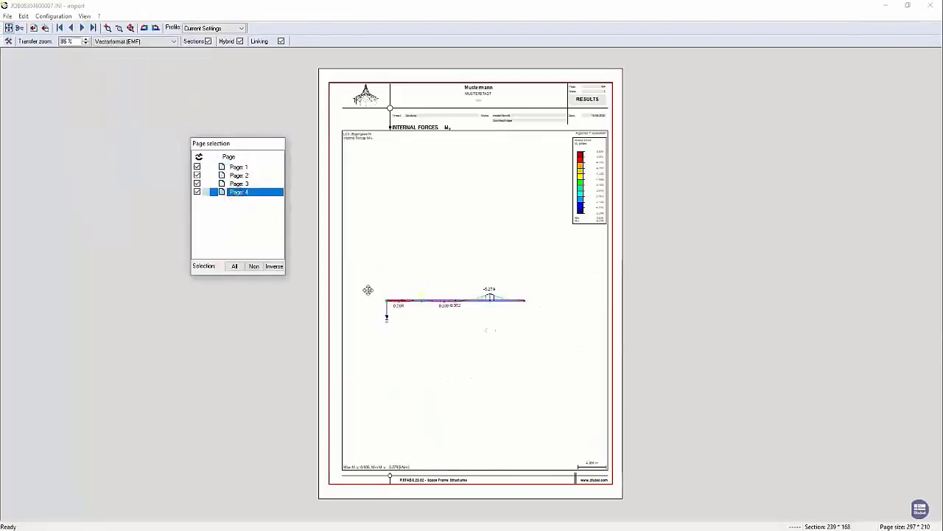
- Narrow the transfer area to a 239 × 159 section and insert all pages at the cursor position in "Export to VCmaster.hed"
left_click_drag(329, 279, 340, 278)
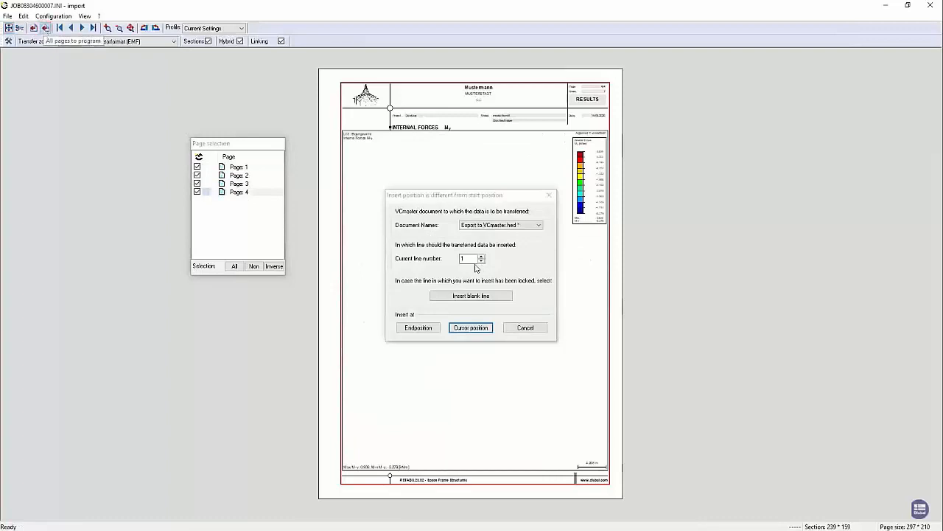
left_click(470, 327)
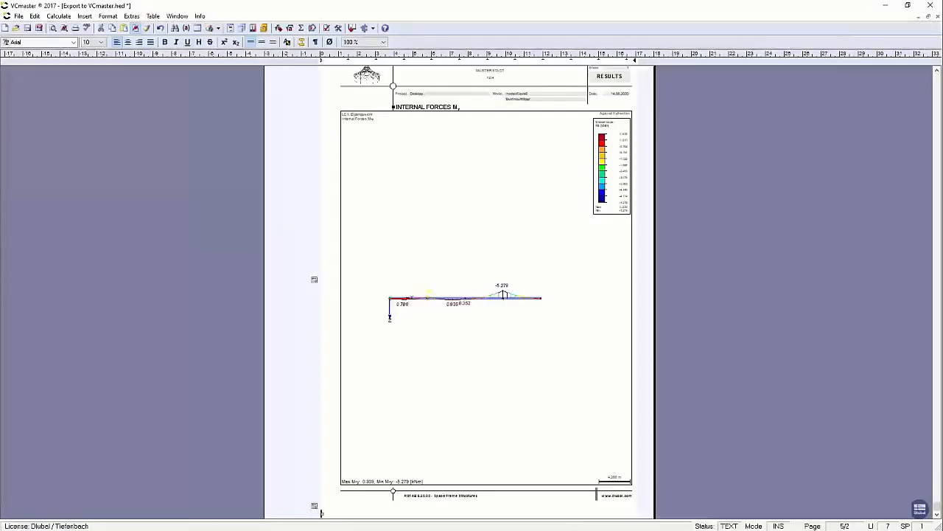
scroll(588, 413, "up", 5)
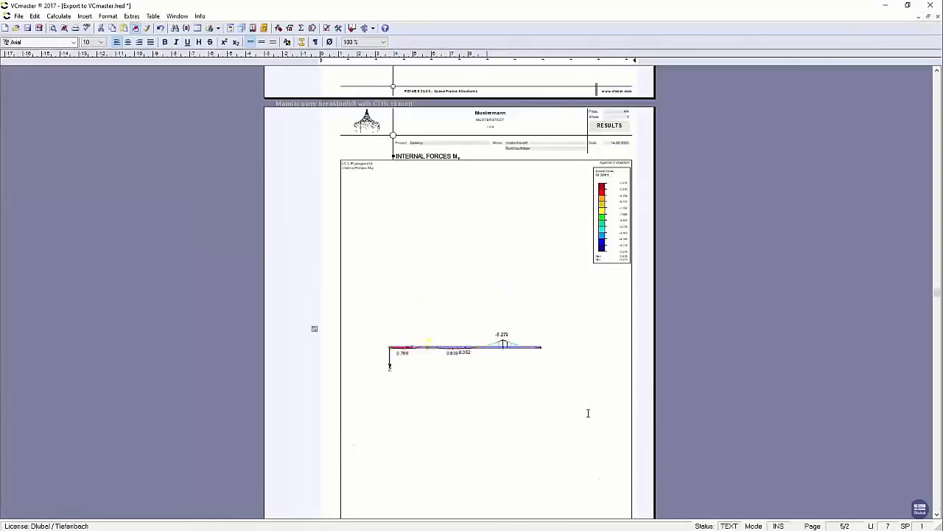
scroll(588, 413, "up", 15)
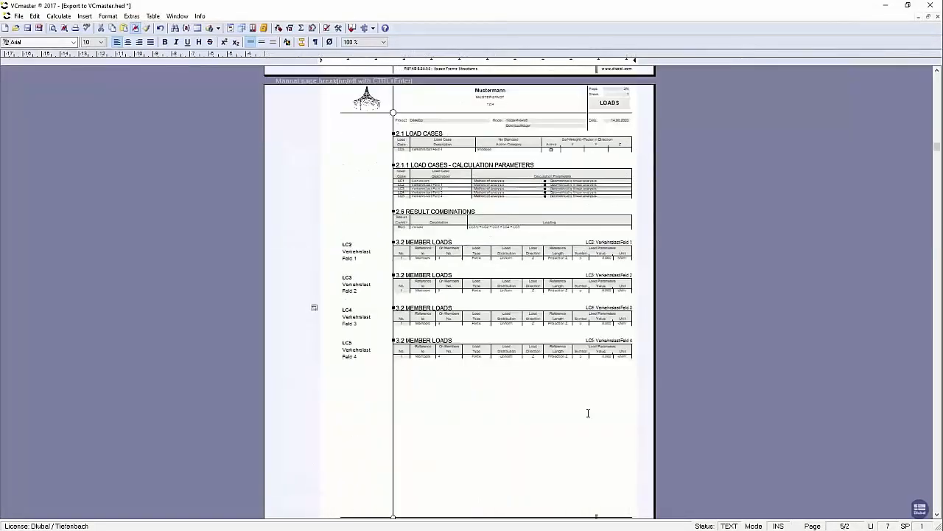
scroll(589, 412, "up", 10)
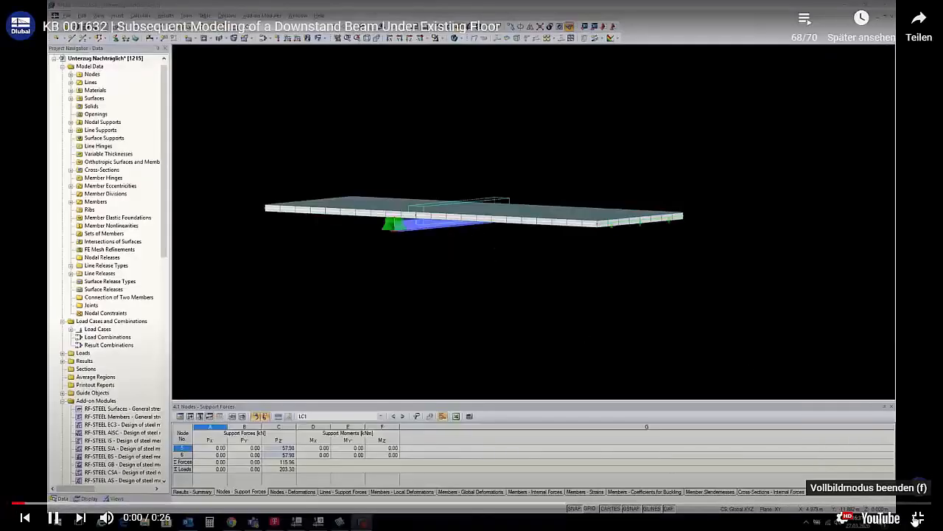
- Leave the full-screen video and close its player to return to the "Export to VCmaster" article
left_click(917, 518)
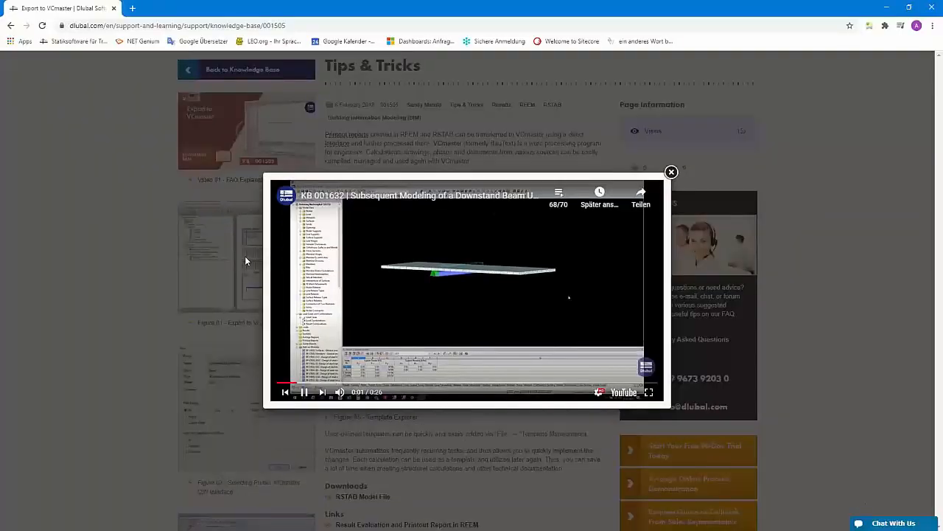
left_click(671, 173)
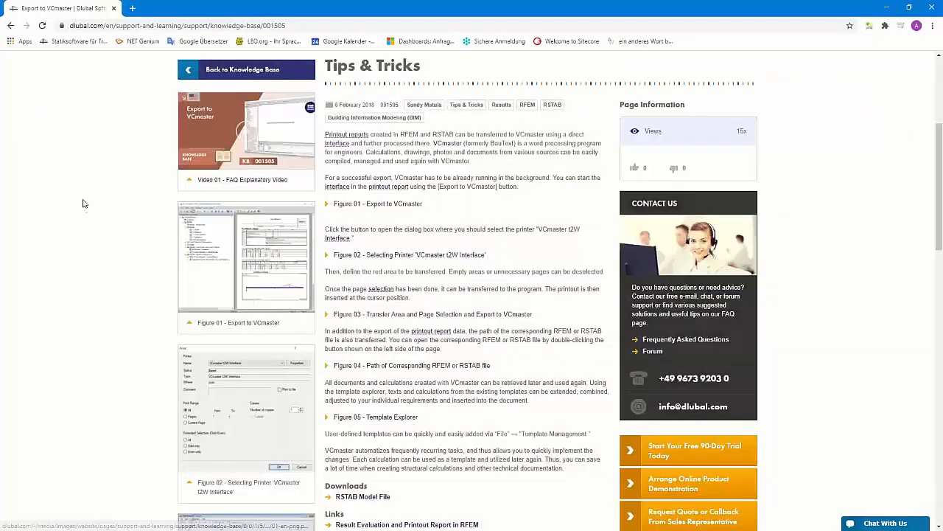
scroll(159, 214, "up", 3)
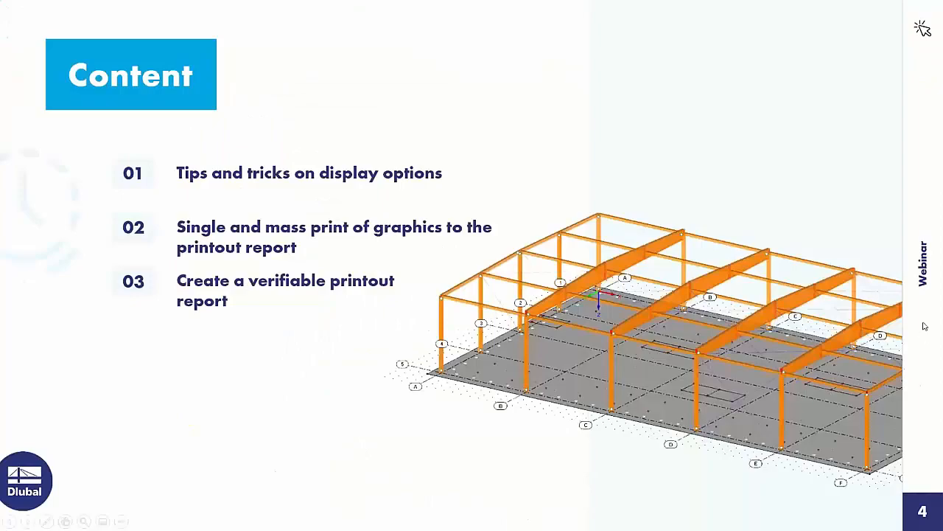
left_click(867, 266)
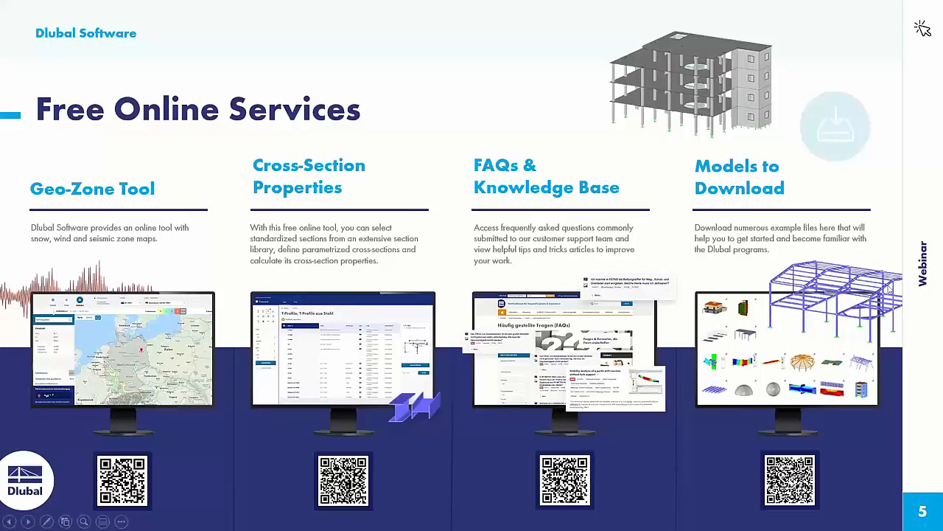
left_click(879, 275)
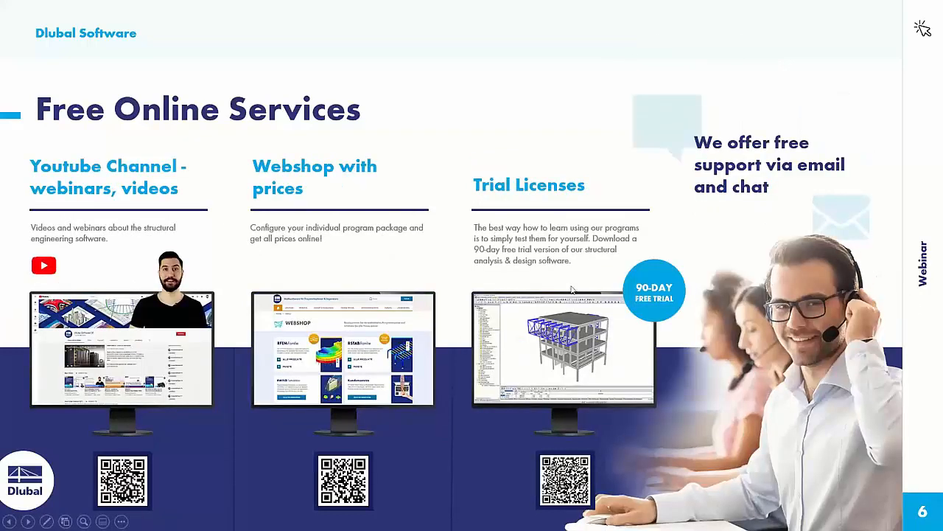